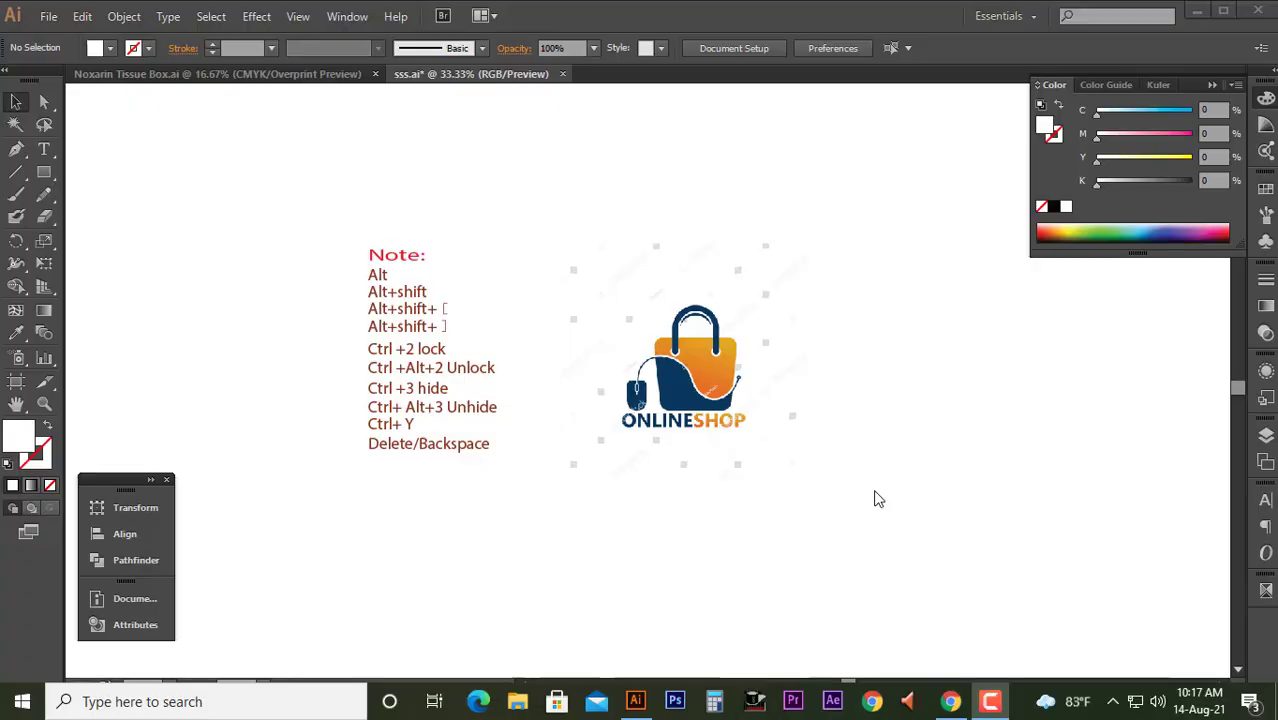
- Pen-trace the bag's left side and curve around its rounded top-left corner onto the top edge
scroll(670, 365, "up", 2)
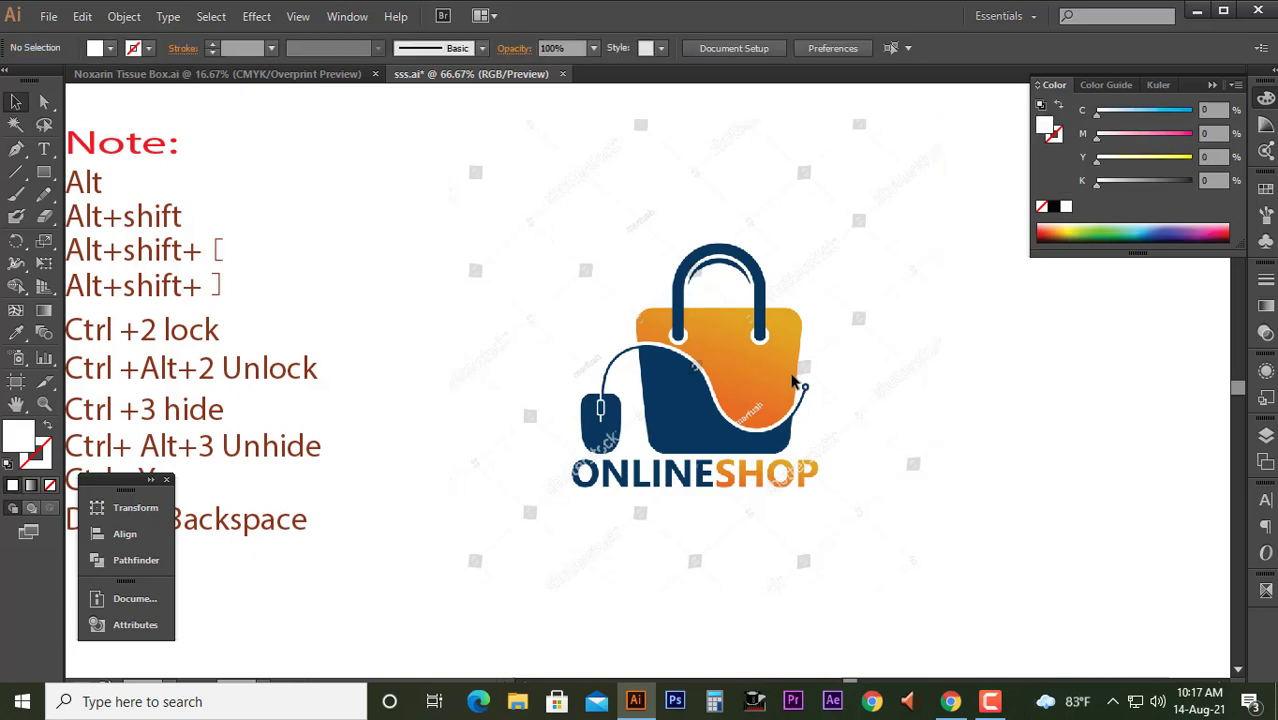
scroll(792, 381, "up", 1, "alt")
left_click_drag(802, 370, 617, 299)
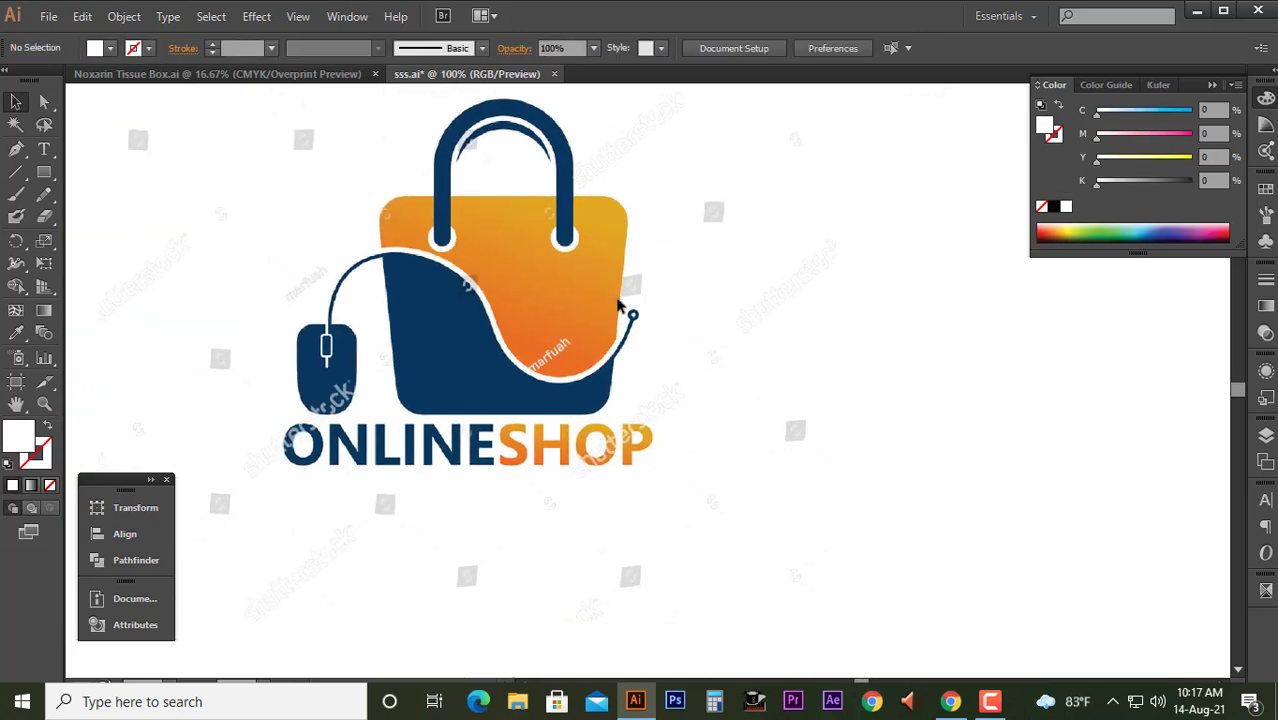
left_click(17, 150)
scroll(345, 220, "up", 1, "alt")
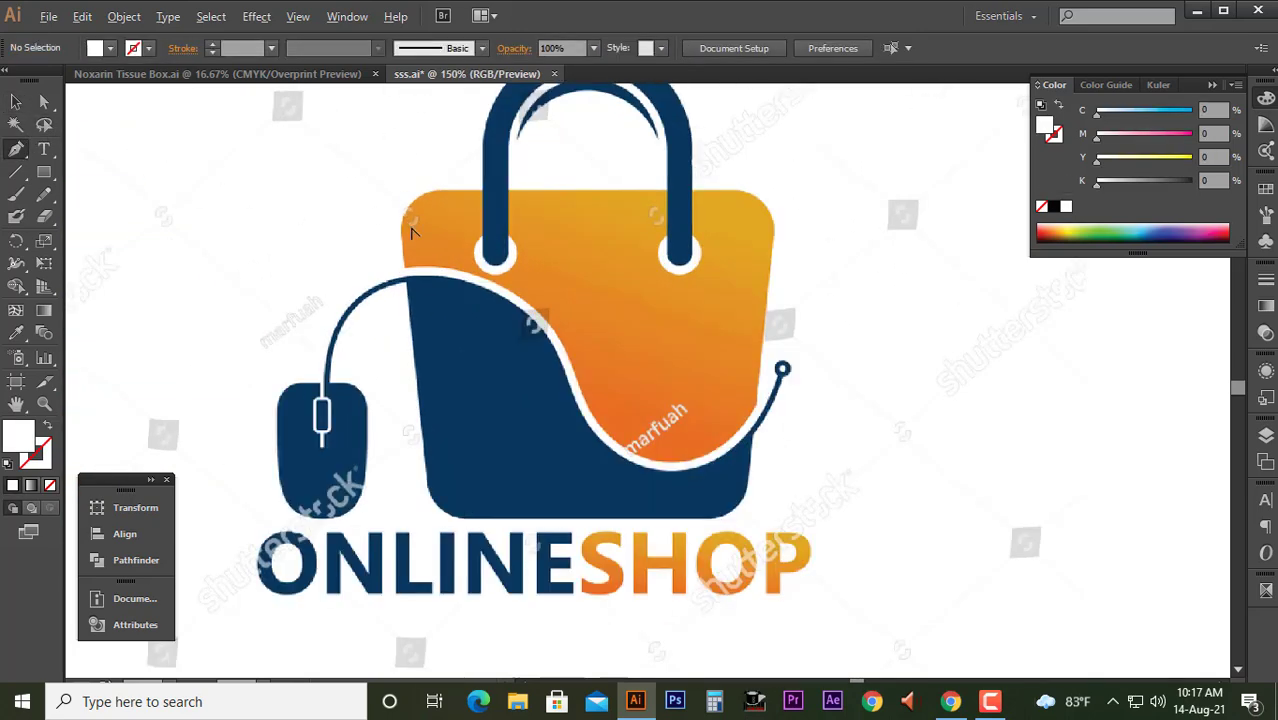
scroll(415, 235, "up", 1, "alt")
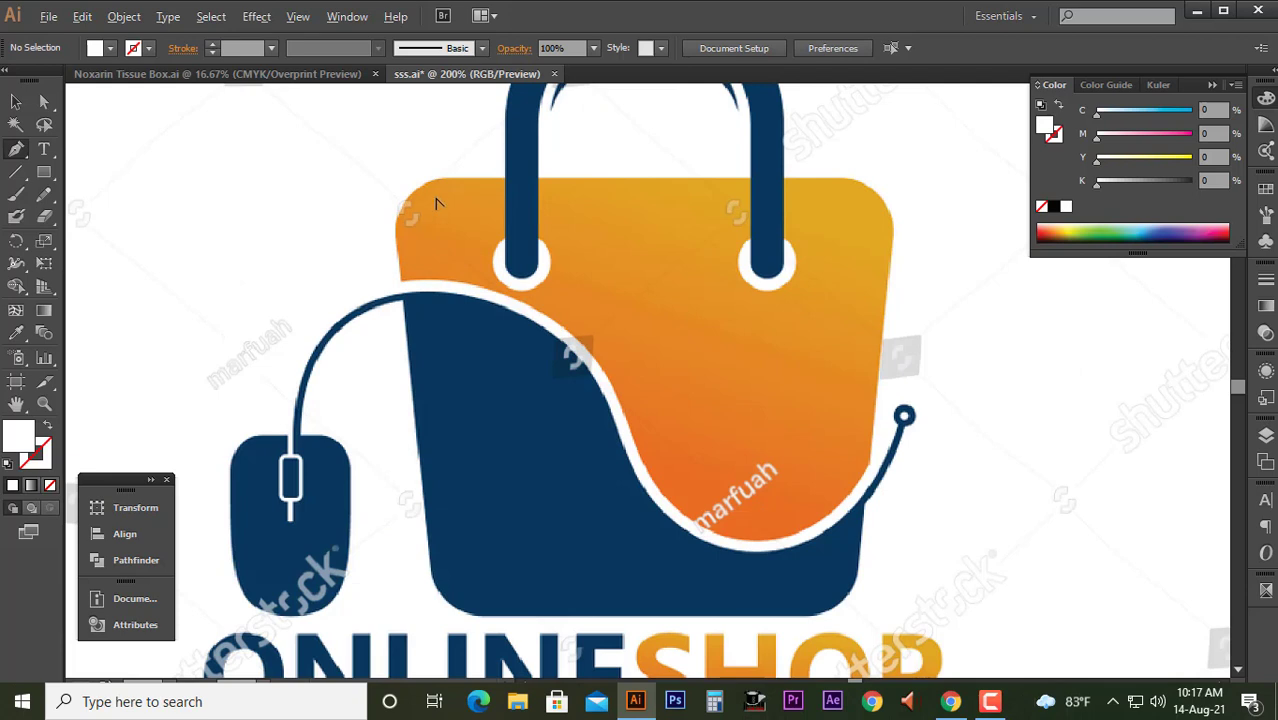
left_click(401, 277)
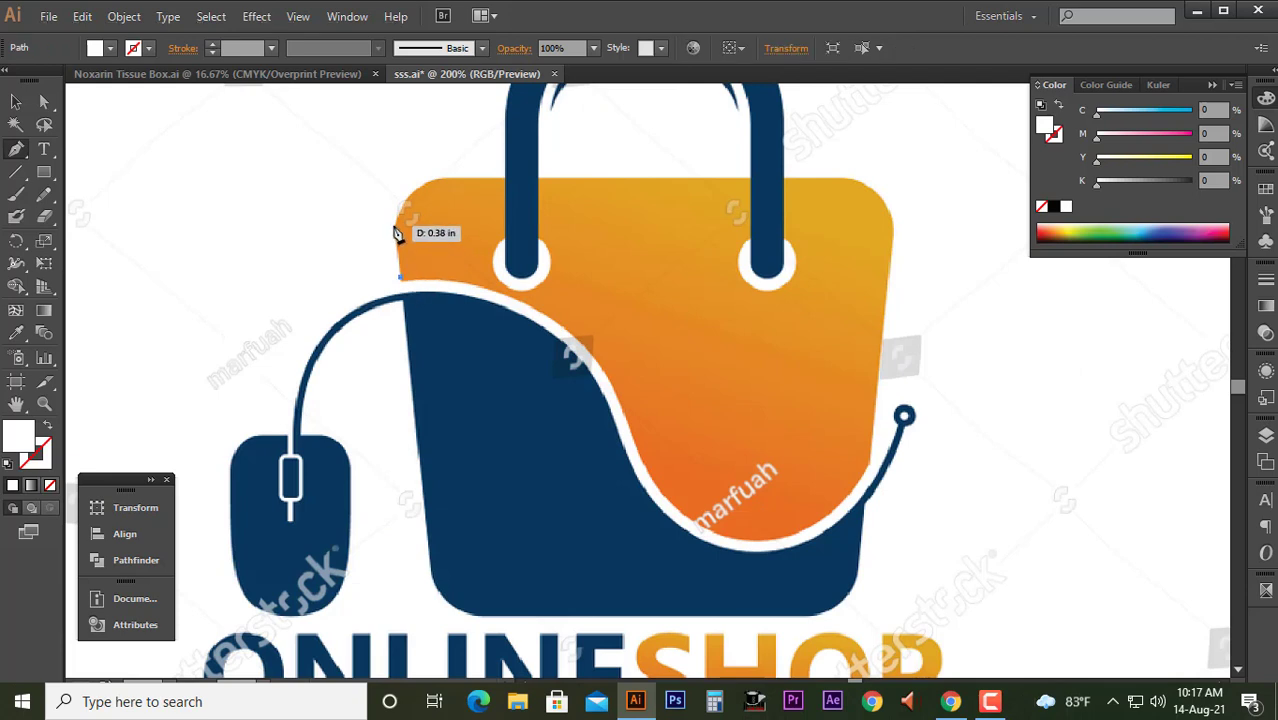
left_click(396, 229)
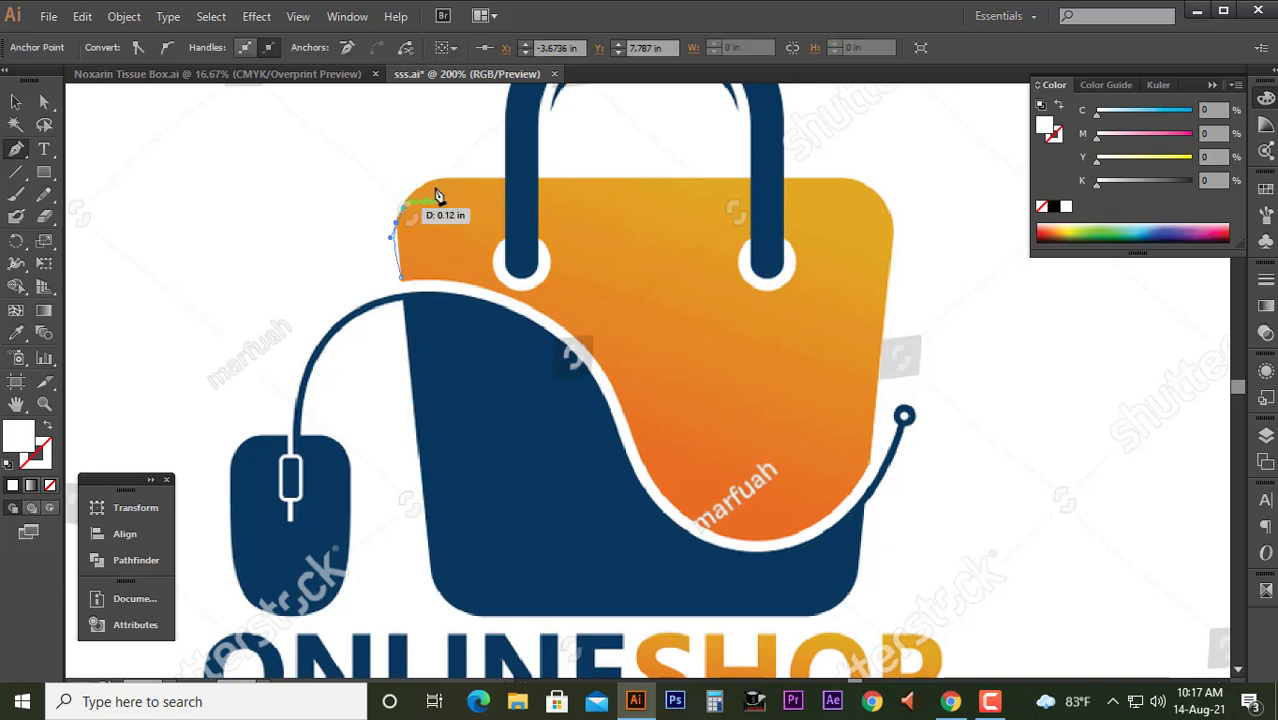
left_click_drag(465, 179, 478, 183)
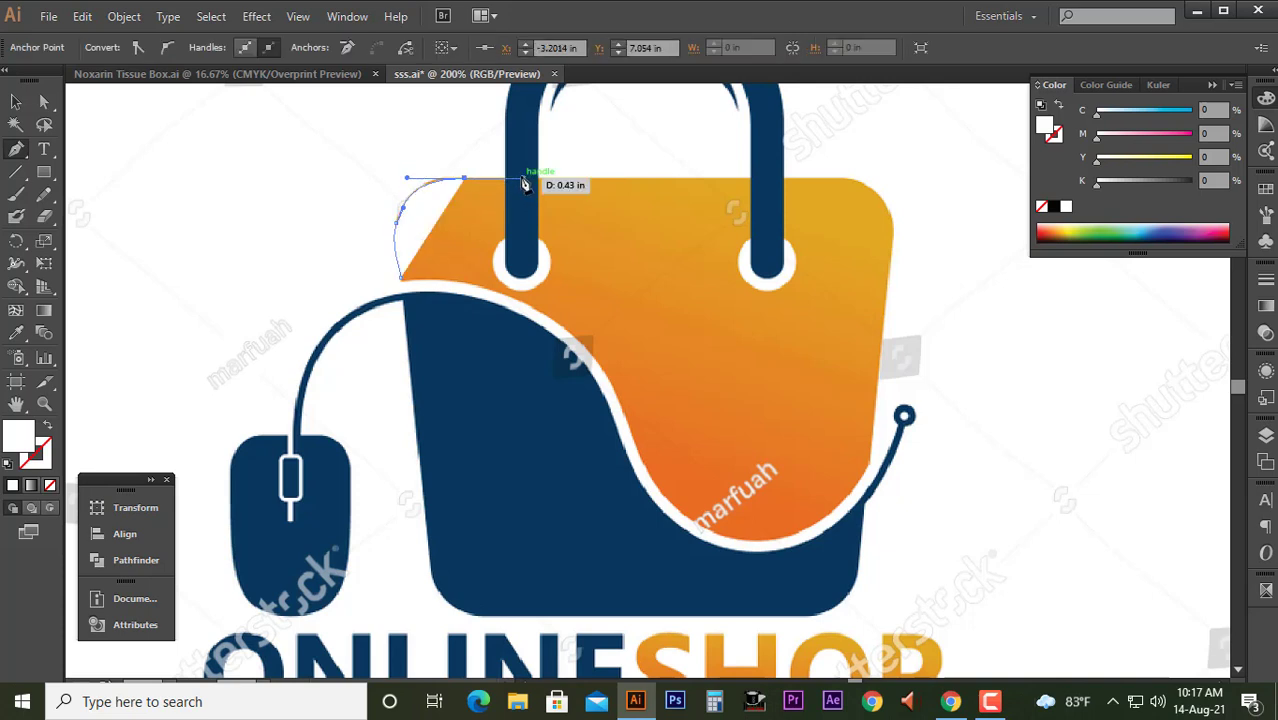
left_click(503, 179)
- Set the traced outline to no fill so the artwork shows through
scroll(505, 185, "down", 2)
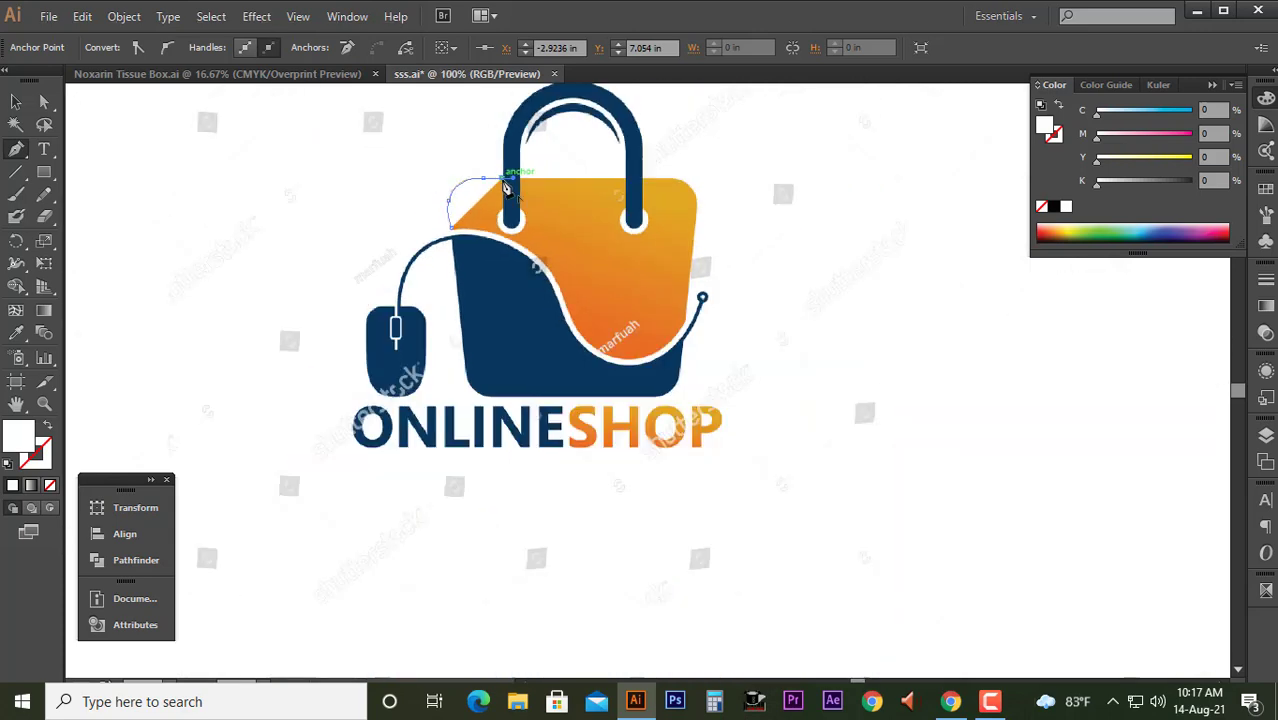
scroll(505, 186, "up", 1)
key("x")
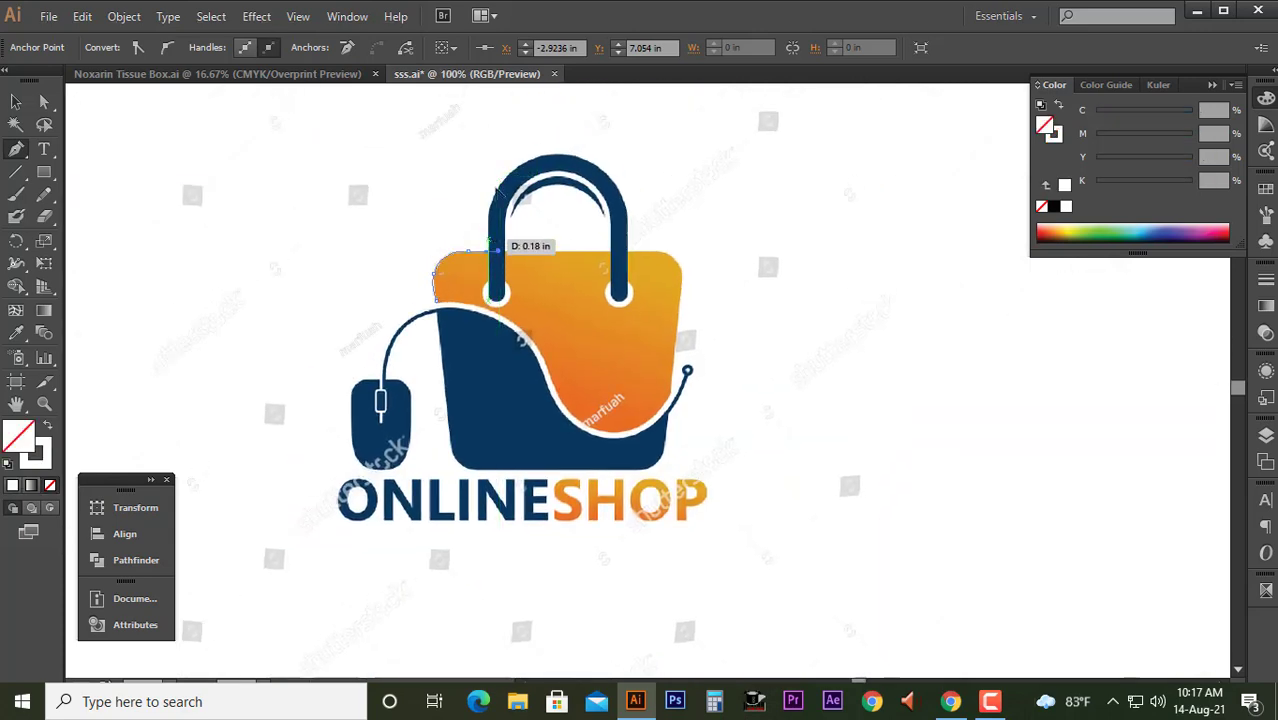
scroll(503, 181, "up", 1)
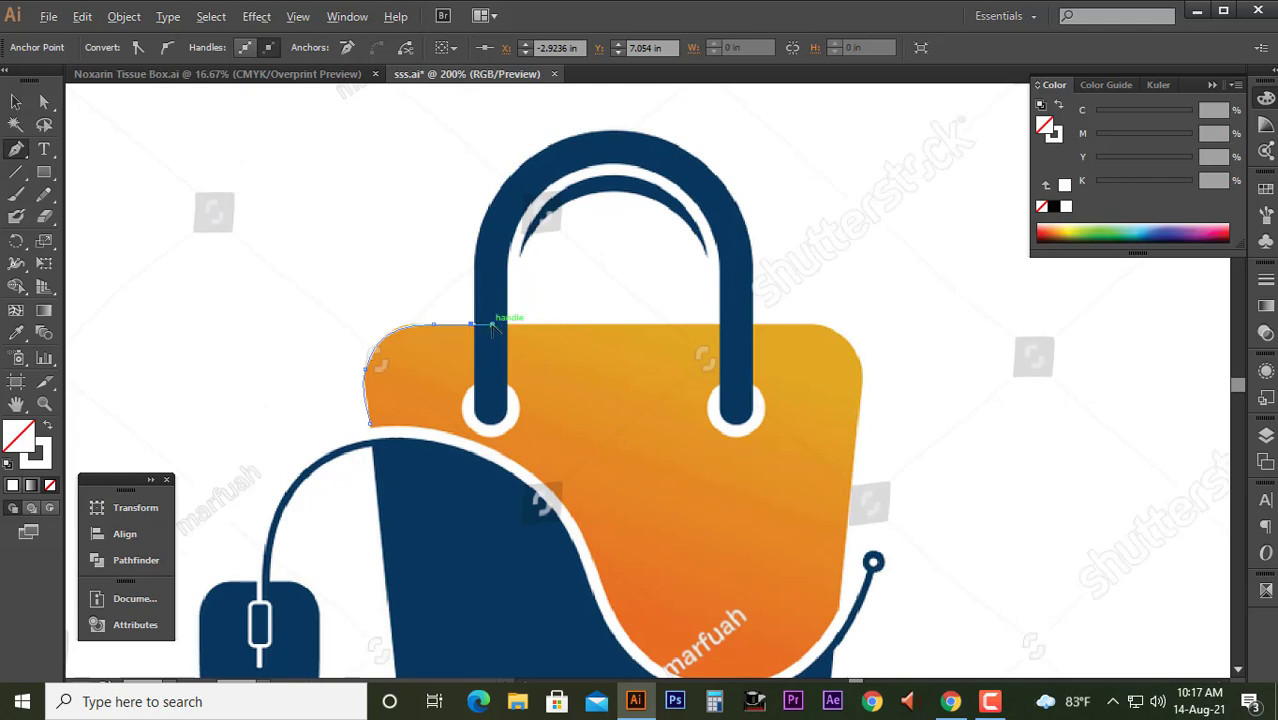
- Retry the segment up the left handle, undoing the attempts and adding a point on the top edge
key("ctrl+z")
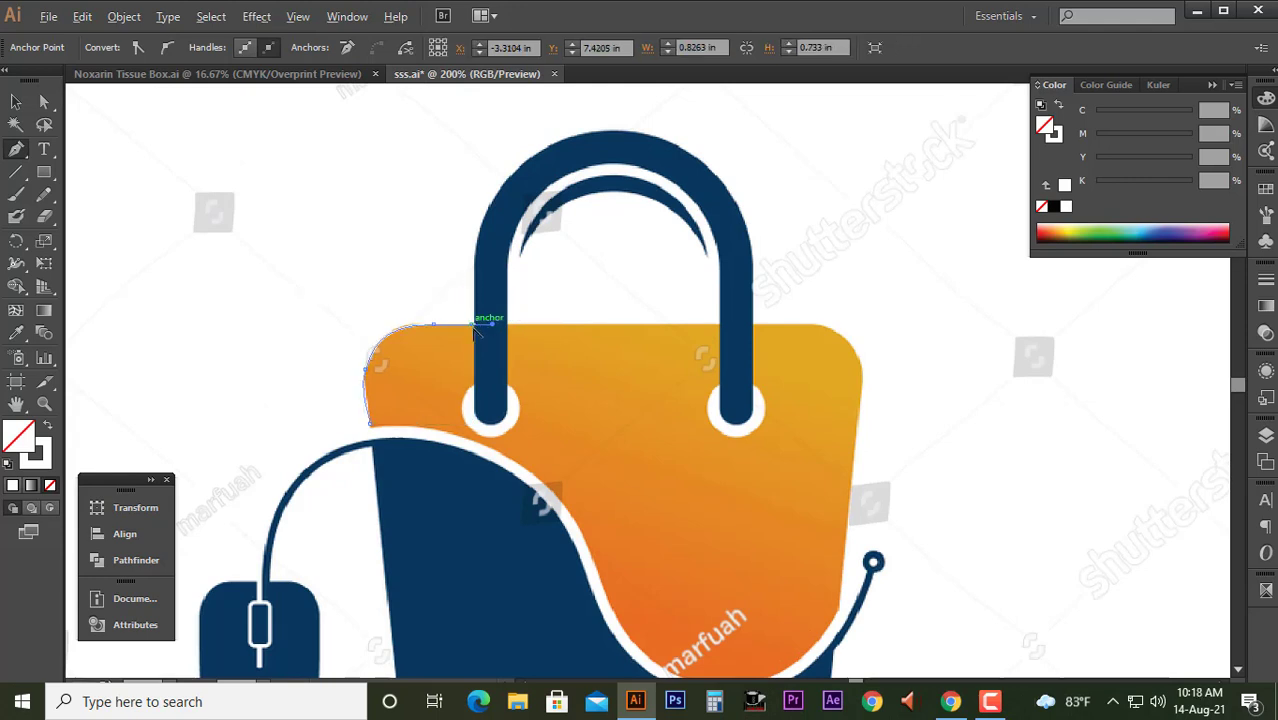
left_click(474, 332)
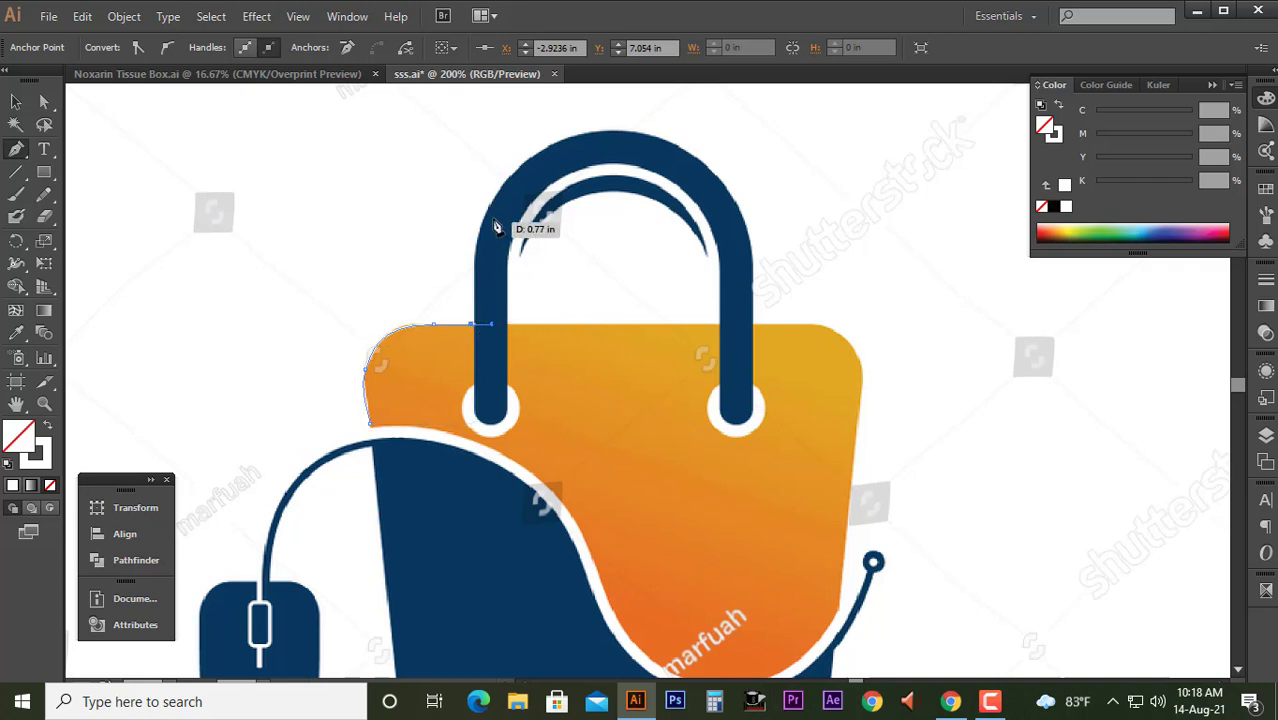
left_click_drag(490, 208, 505, 192)
key("ctrl+z")
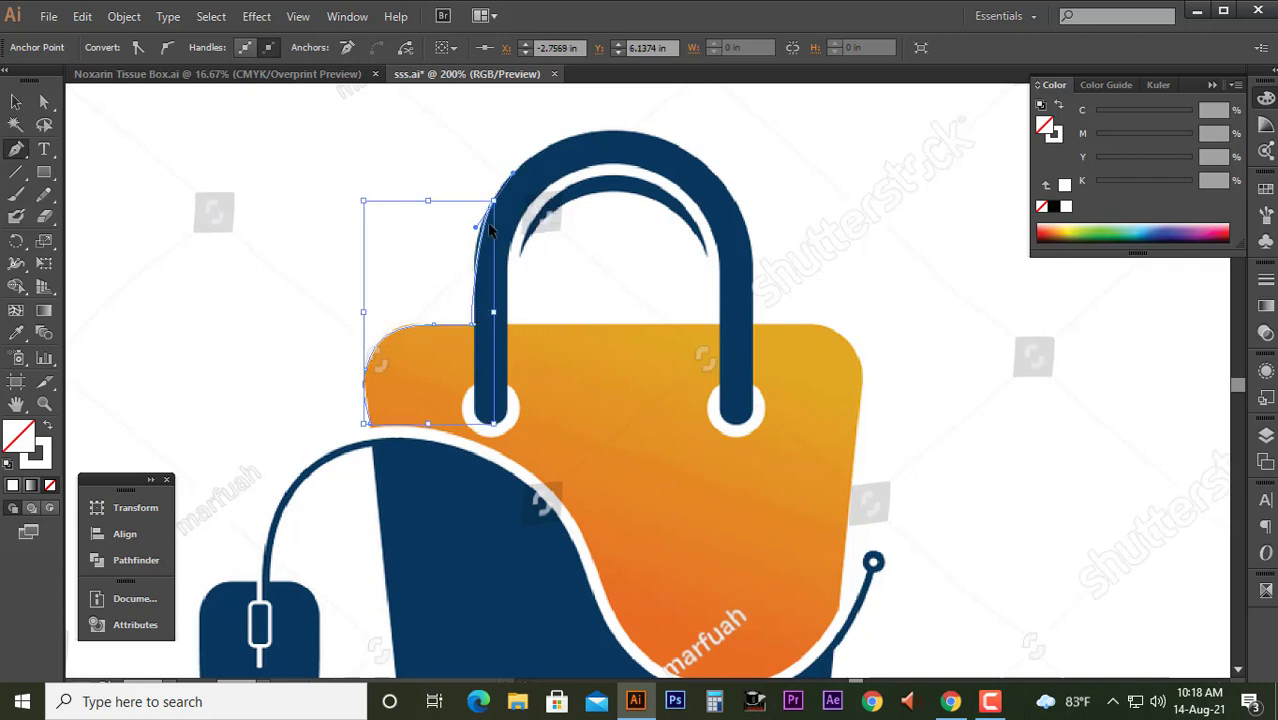
left_click(475, 247)
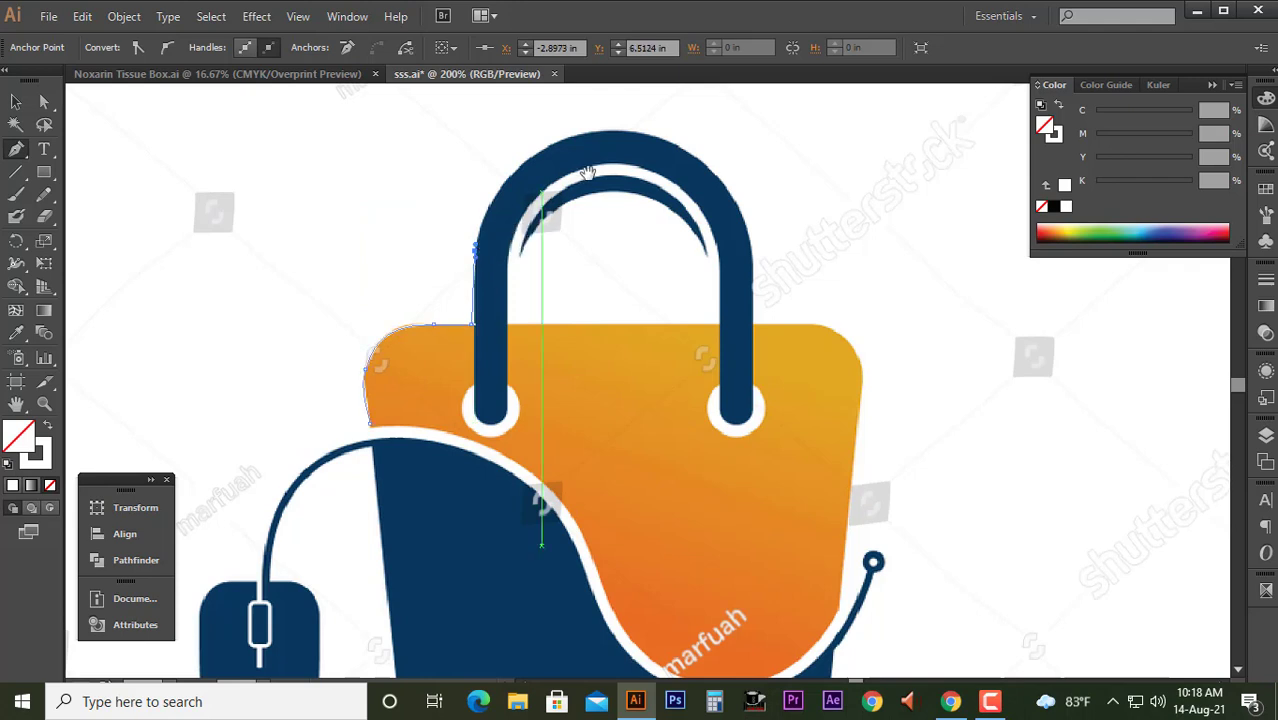
left_click_drag(592, 168, 505, 222)
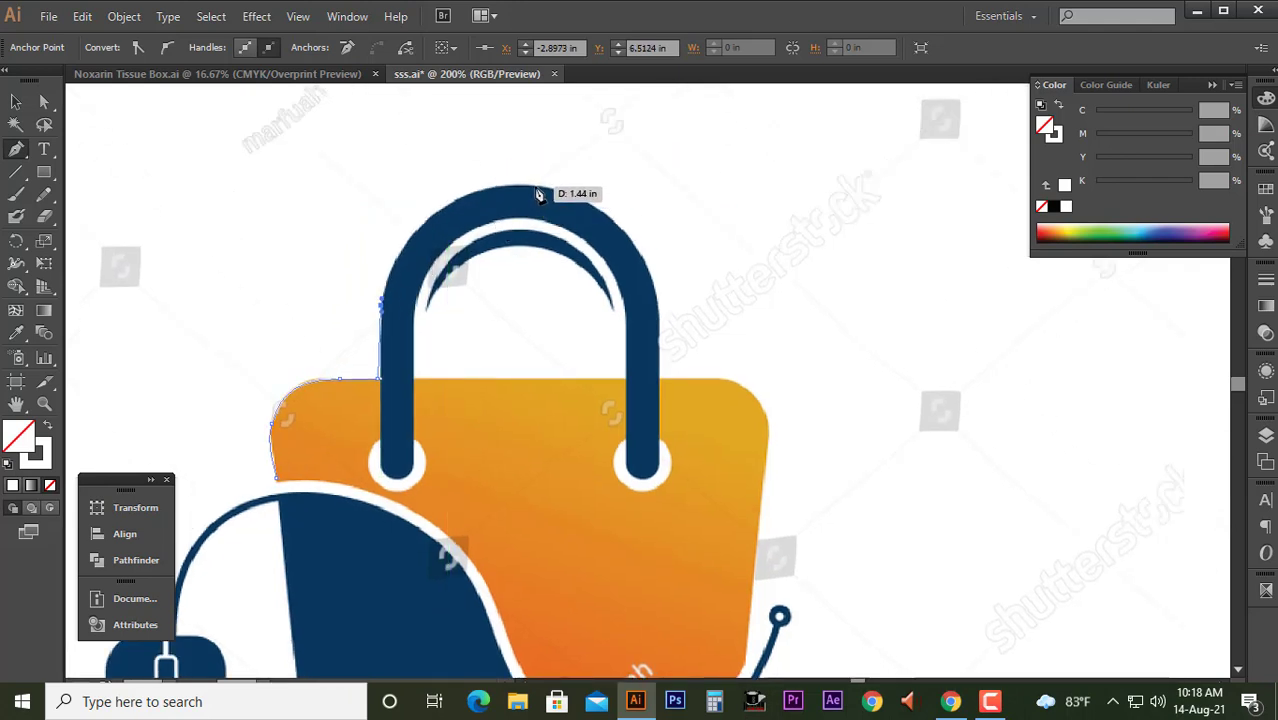
key("ctrl+z")
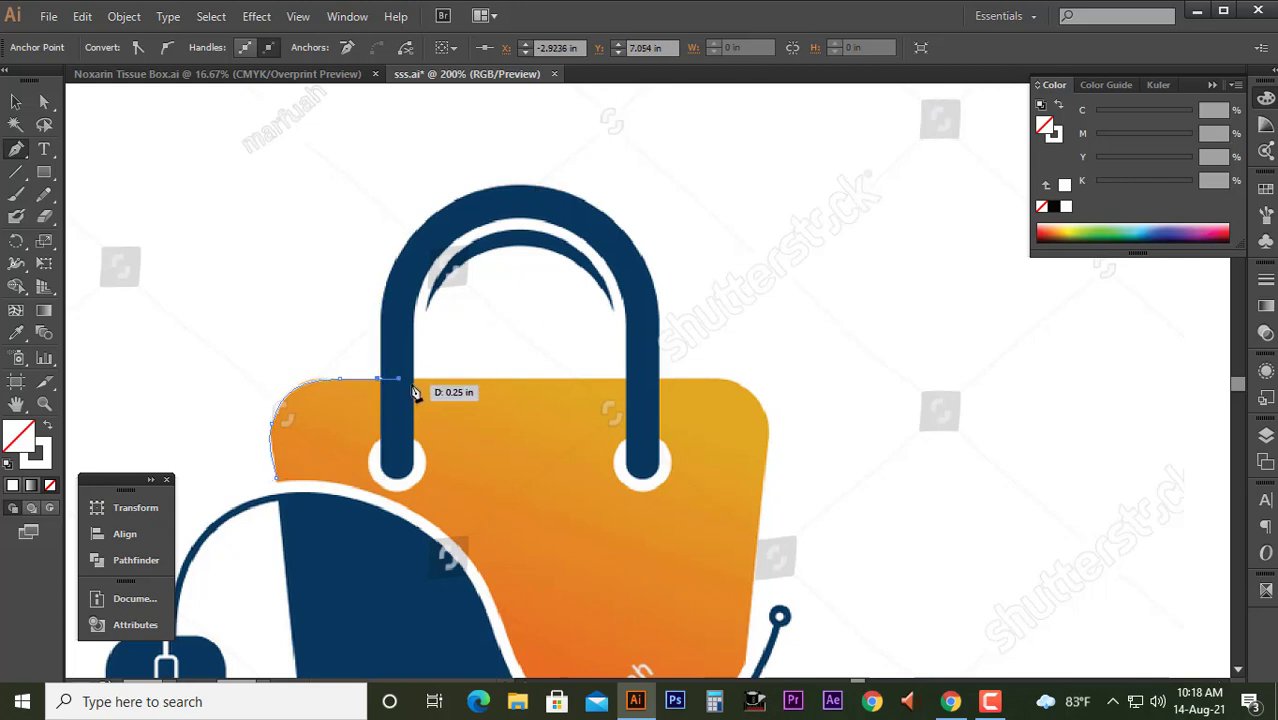
left_click(416, 381)
- Place a smooth anchor at the top-right corner, tune its handles, then continue down the right side to the cable
left_click_drag(442, 386, 471, 201)
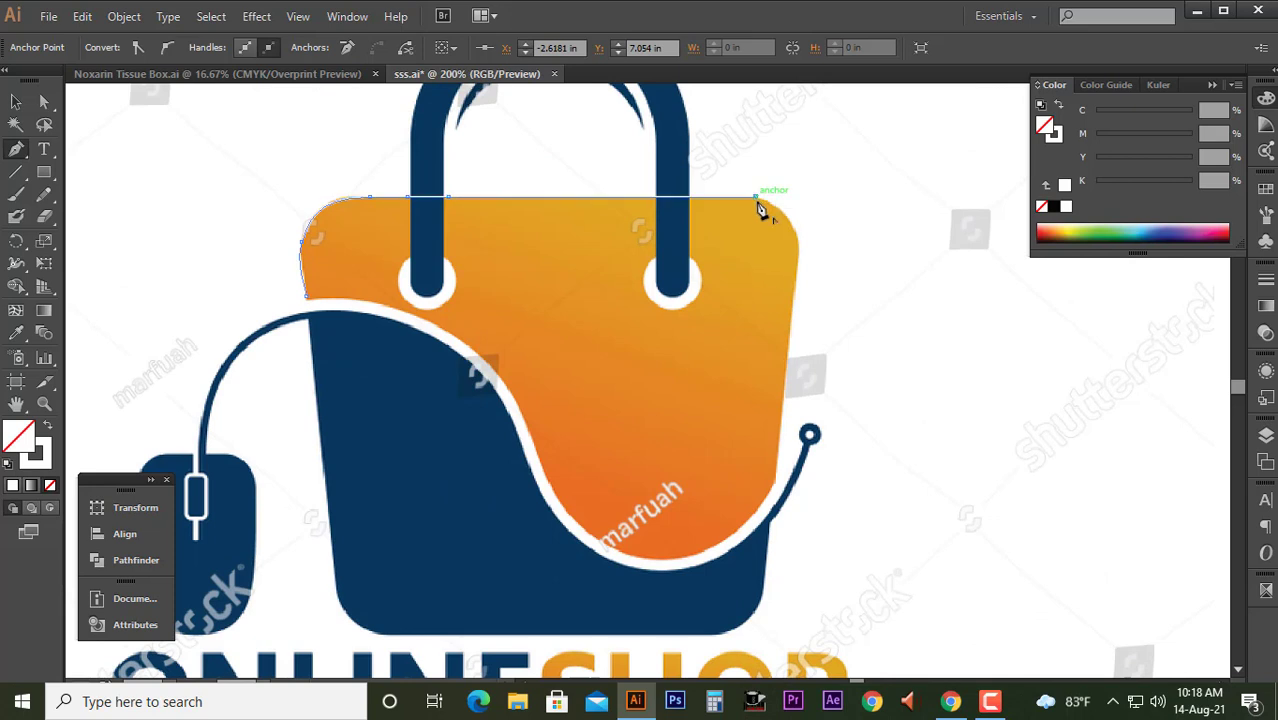
left_click_drag(757, 197, 813, 262)
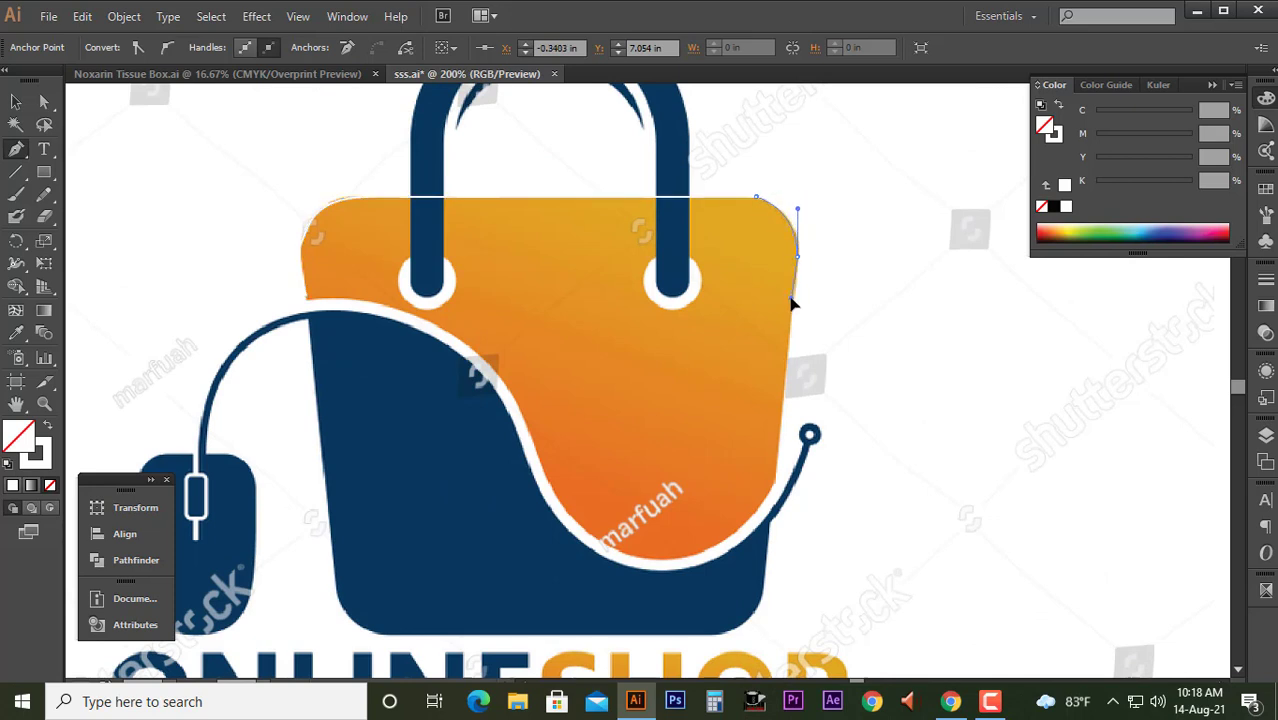
left_click_drag(792, 304, 790, 308)
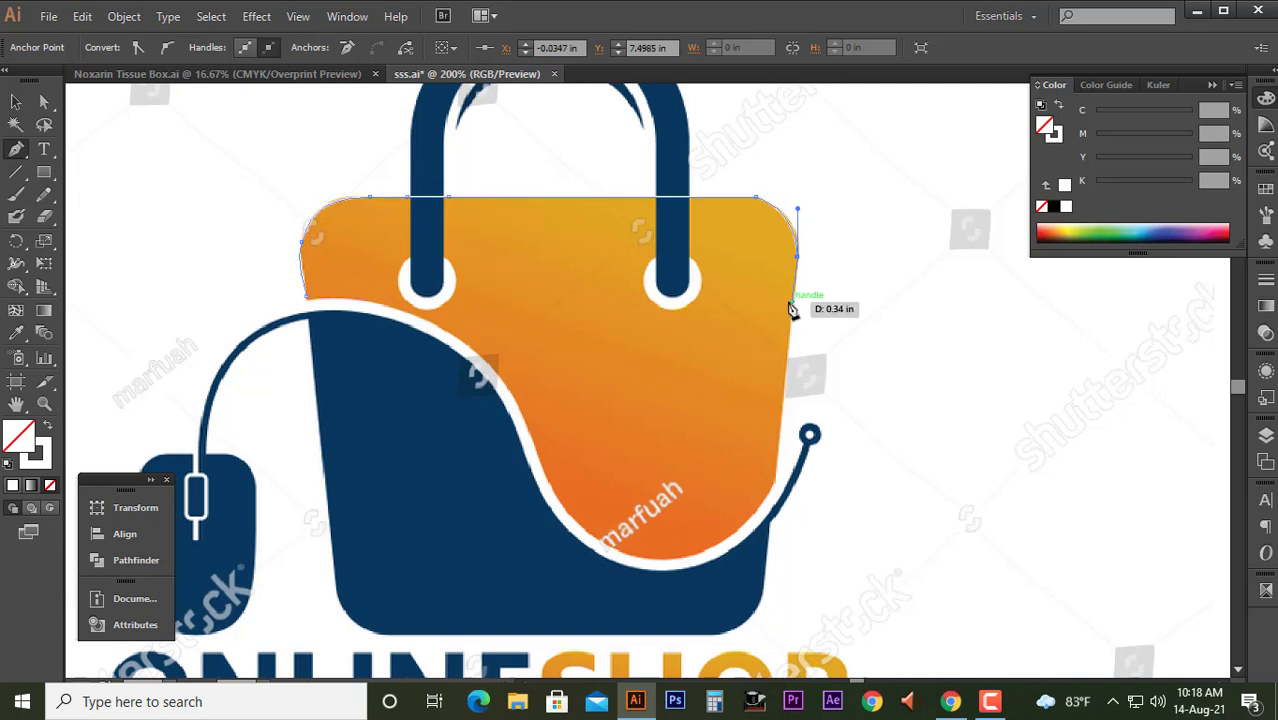
key("ctrl+z")
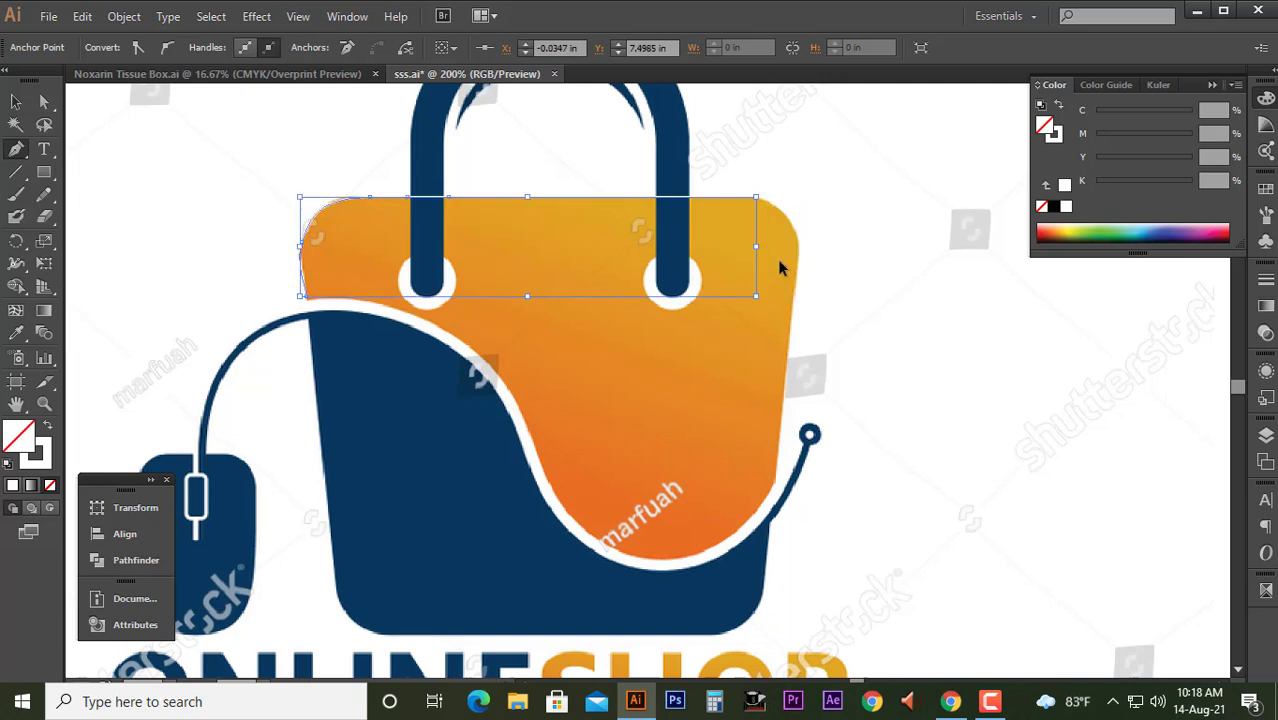
key("ctrl+z")
mouse_move(735, 199)
left_mouse_down()
mouse_move(800, 226)
mouse_move(798, 292)
left_mouse_up()
mouse_move(787, 382)
left_mouse_down()
mouse_move(788, 396)
mouse_move(767, 330)
left_mouse_up()
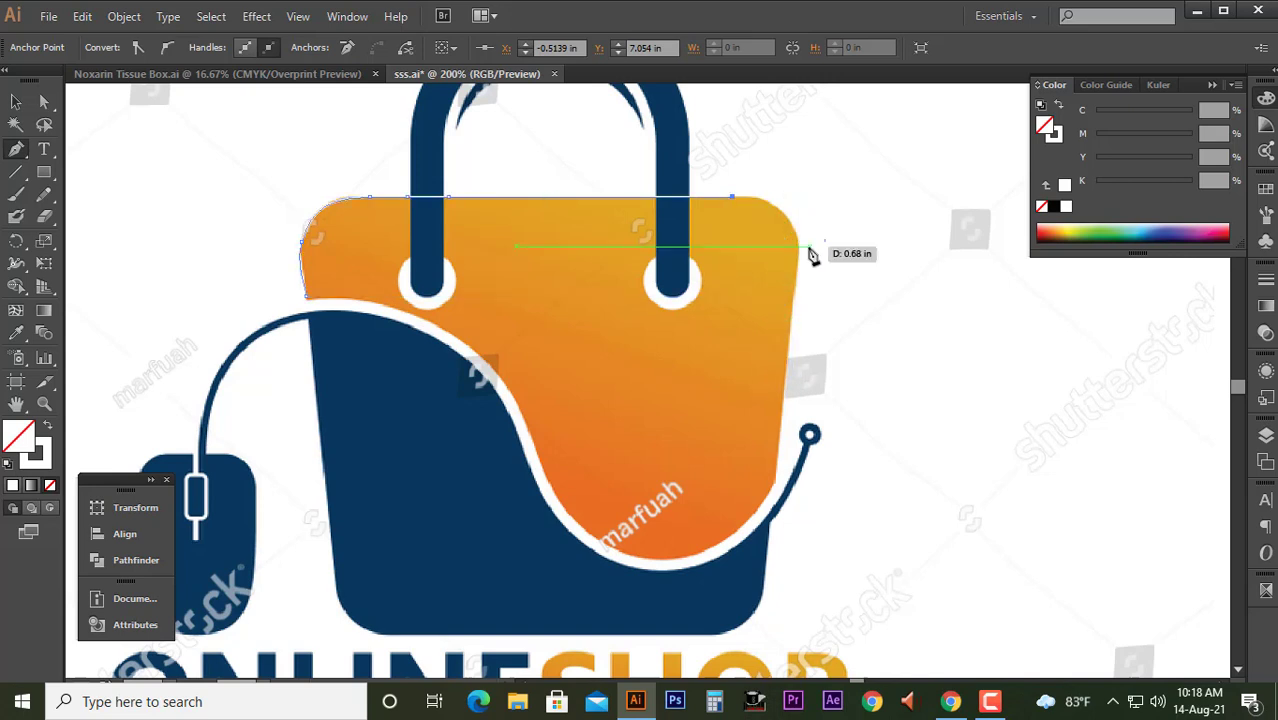
left_click_drag(767, 330, 795, 300)
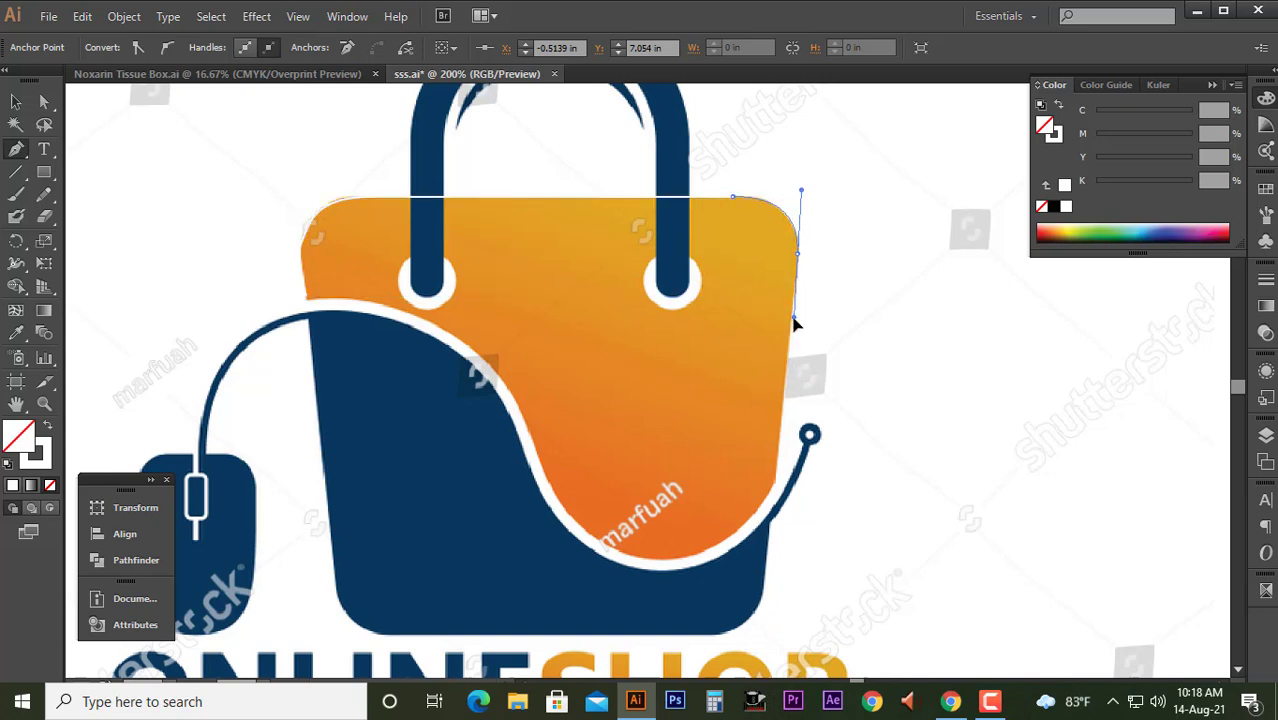
left_click_drag(790, 323, 790, 327)
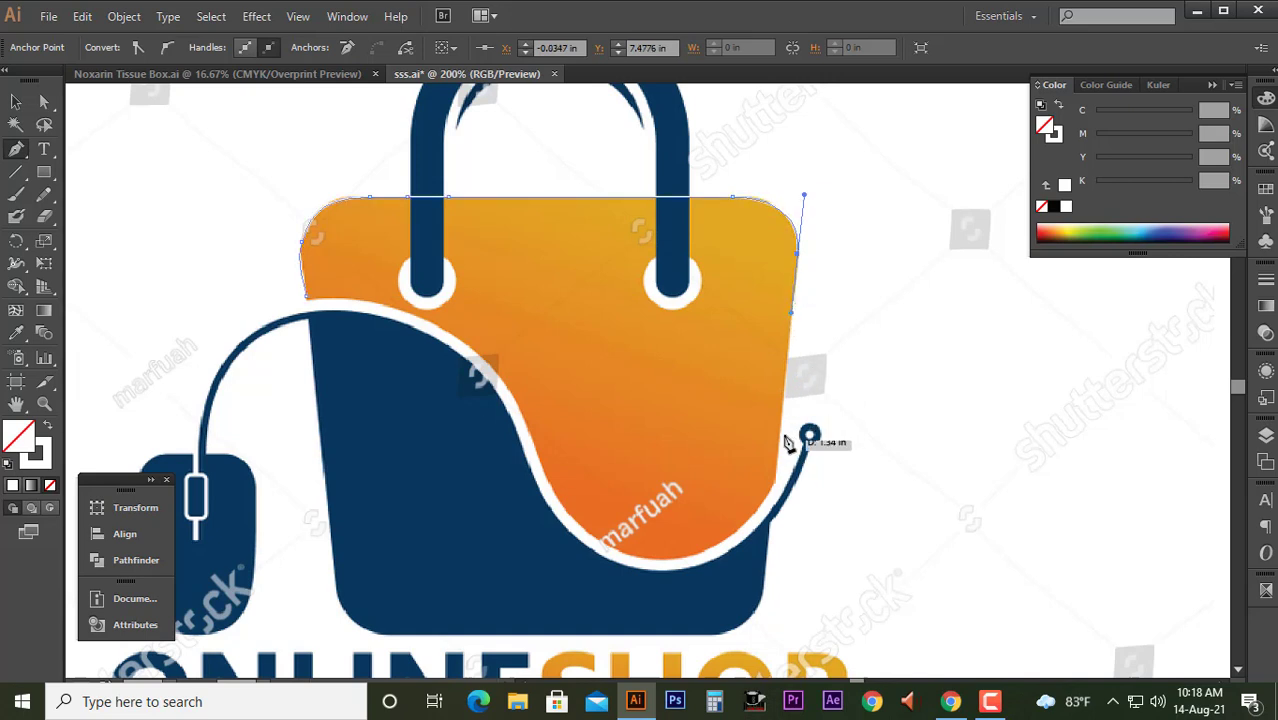
left_click(777, 487)
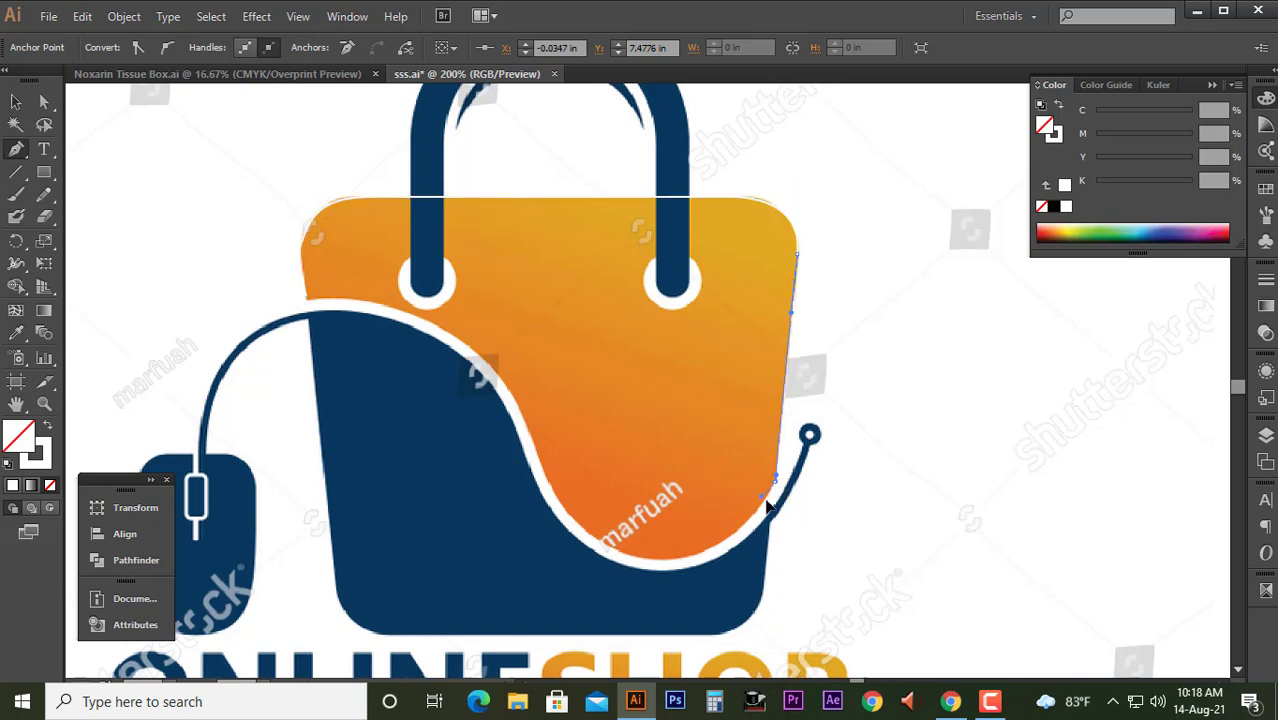
- Place smooth anchors along the bag's curved bottom and up the wavy navy edge
scroll(736, 494, "down", 2)
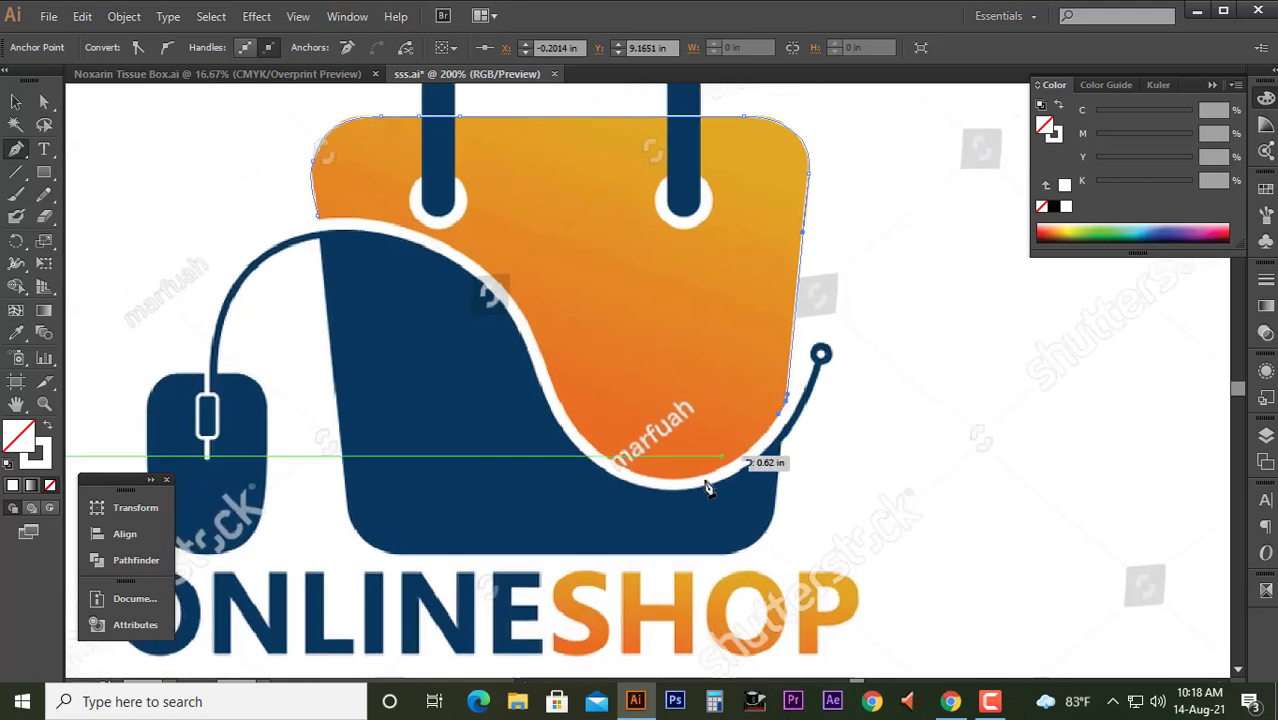
scroll(707, 485, "up", 2)
left_click_drag(662, 463, 536, 477)
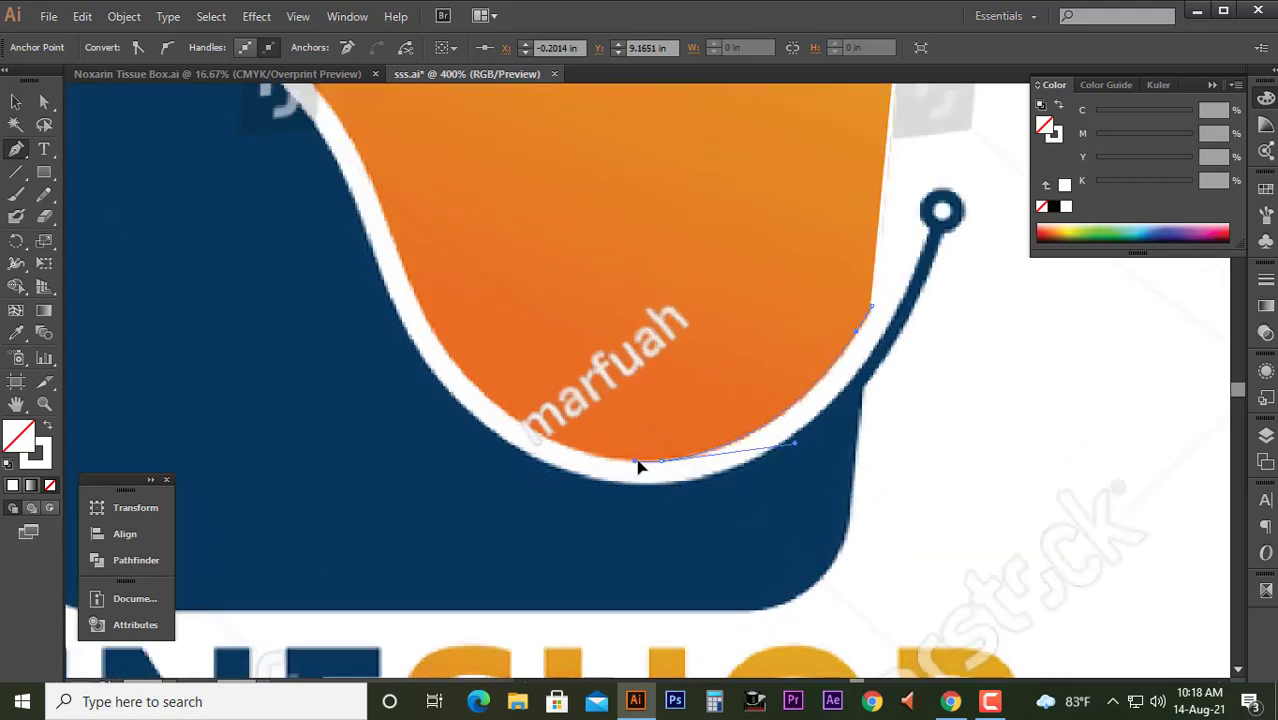
scroll(640, 462, "down", 1)
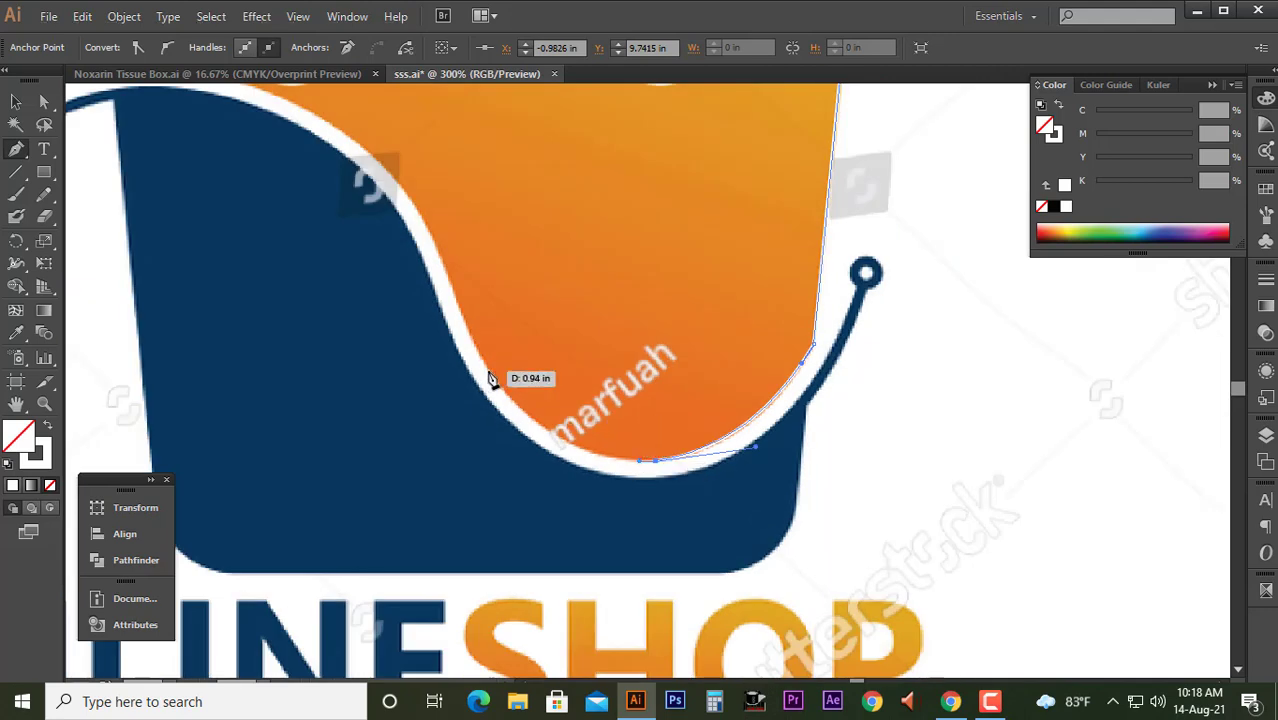
mouse_move(492, 378)
left_mouse_down()
mouse_move(524, 459)
mouse_move(546, 466)
left_mouse_up()
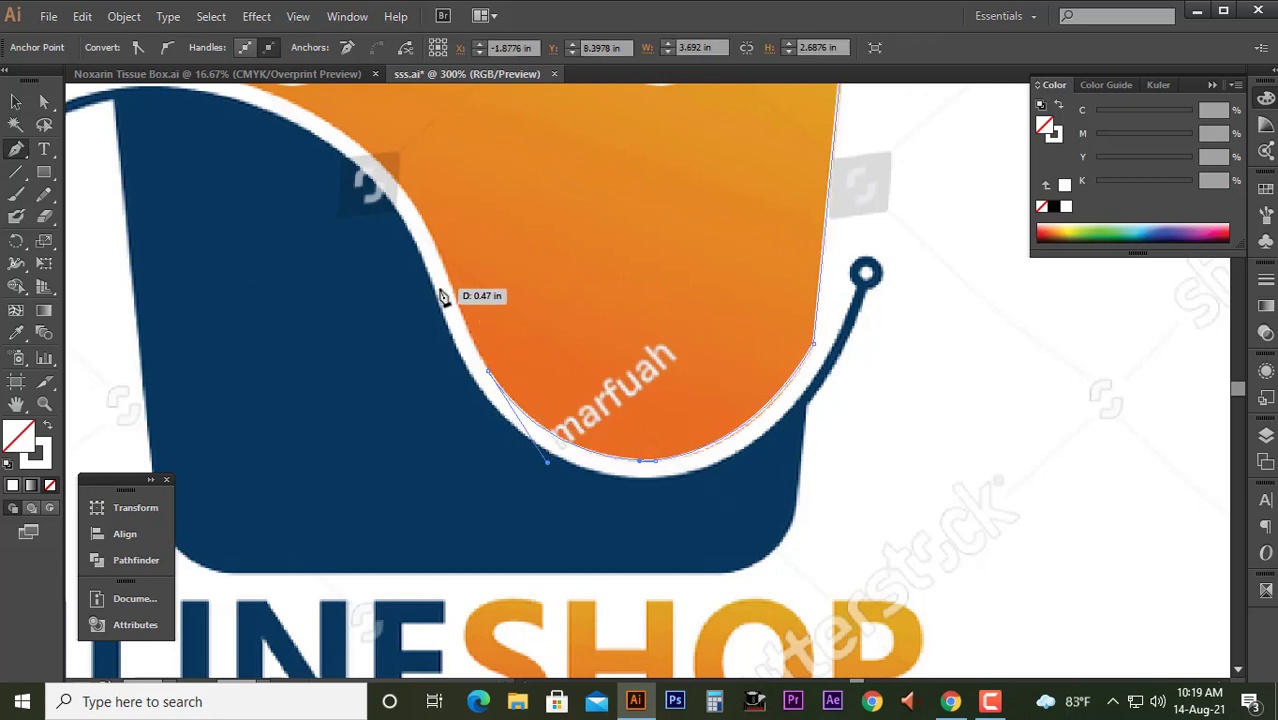
left_click_drag(440, 297, 537, 380)
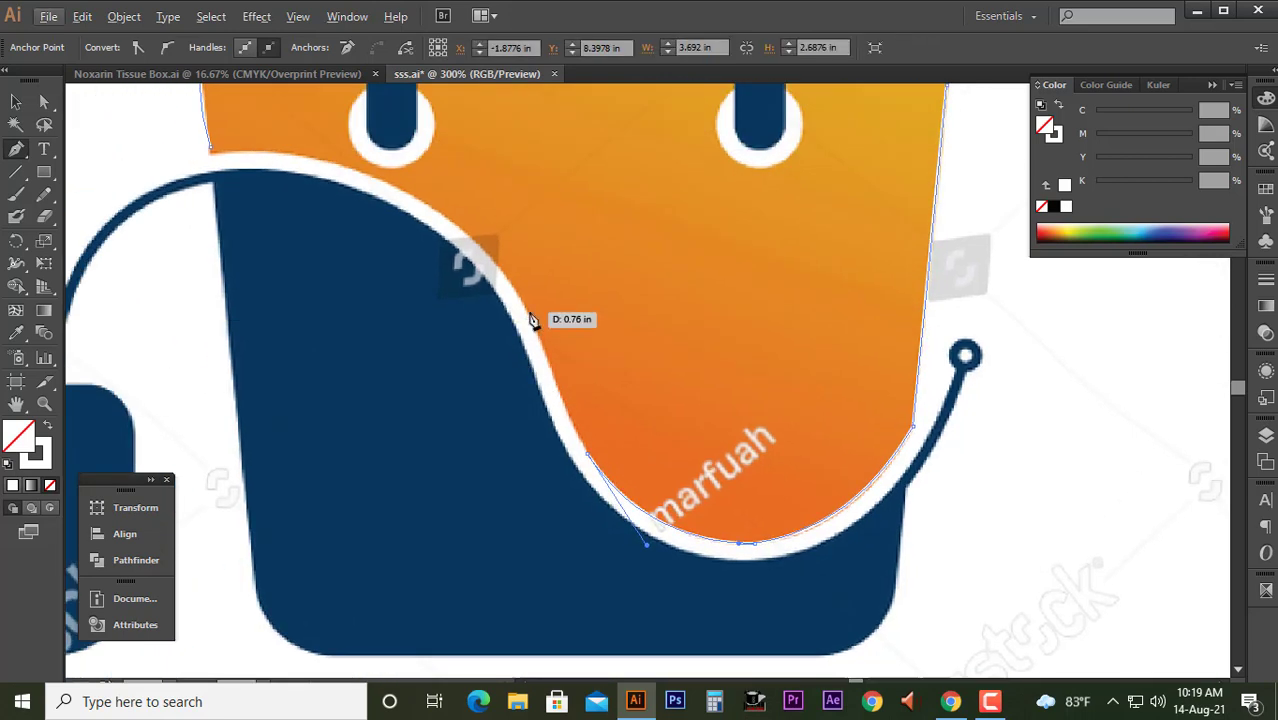
- Follow the wave's inner edge, curving the last segment left along its upper edge
mouse_move(530, 328)
left_mouse_down()
mouse_move(533, 317)
mouse_move(540, 347)
mouse_move(548, 314)
left_mouse_up()
scroll(537, 345, "up", 1)
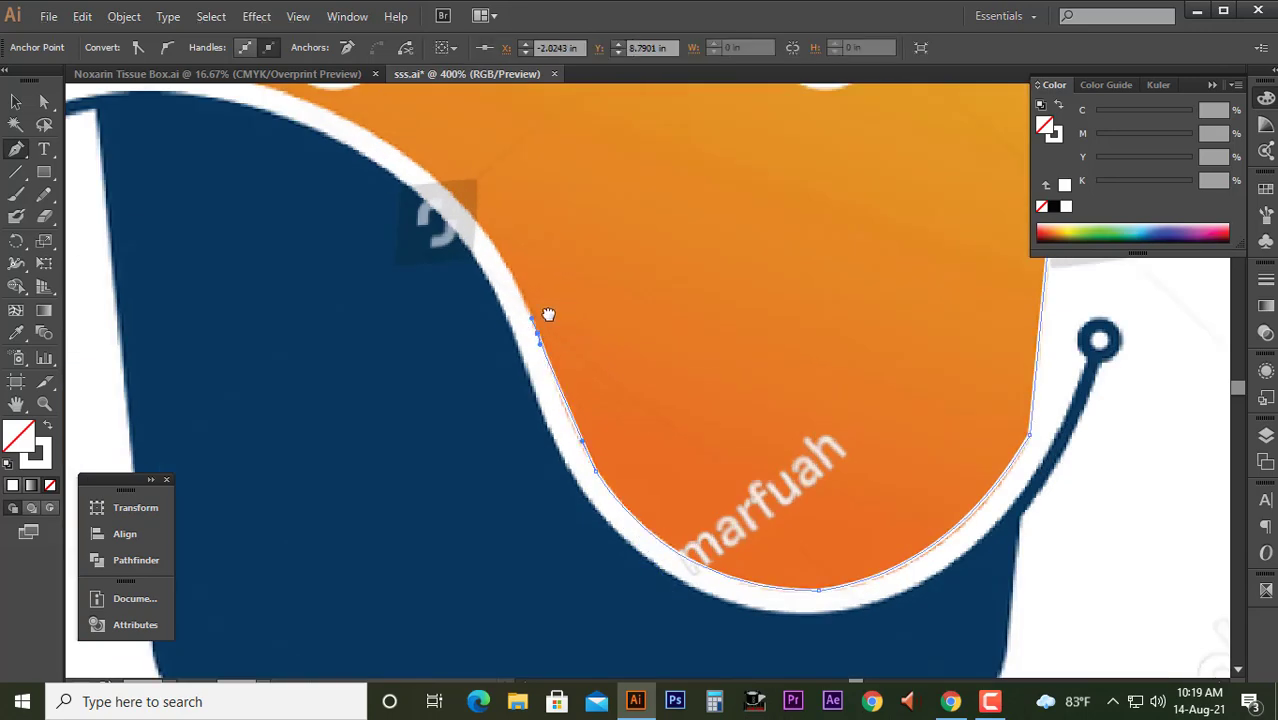
mouse_move(650, 368)
left_mouse_down()
mouse_move(578, 280)
mouse_move(523, 247)
left_mouse_up()
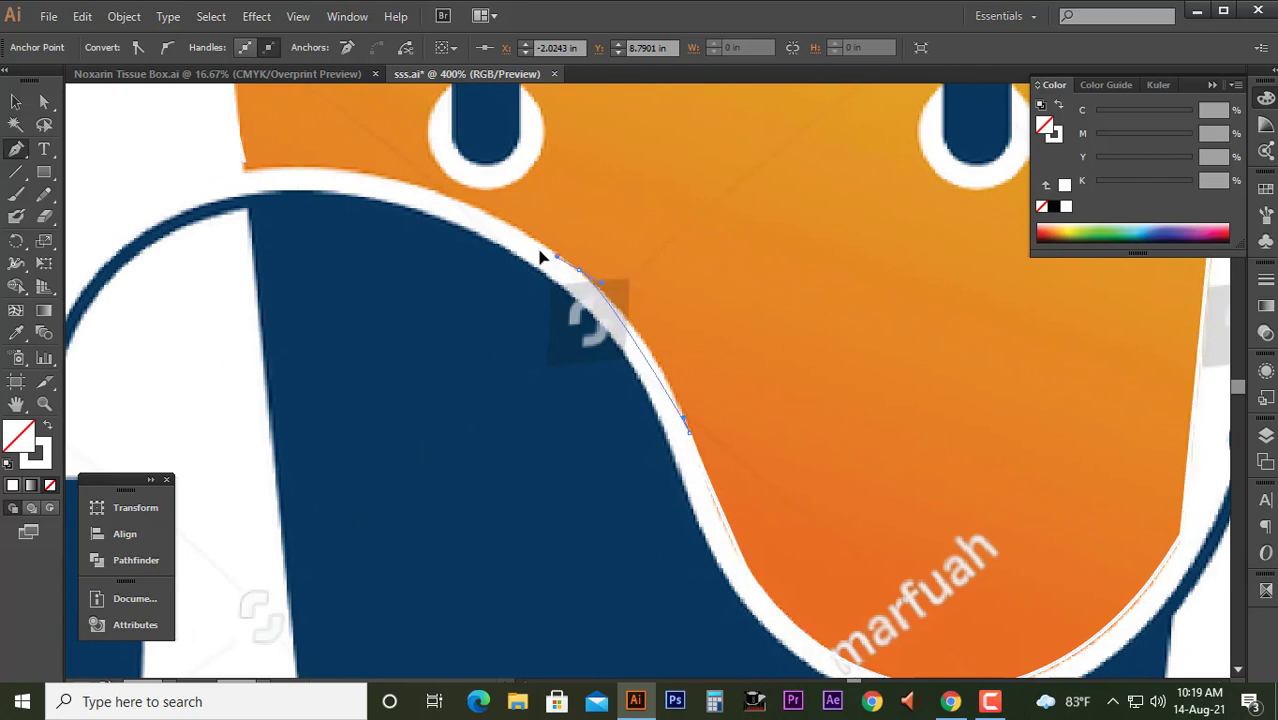
left_click(590, 284)
mouse_move(590, 284)
left_mouse_down()
mouse_move(535, 245)
mouse_move(250, 180)
left_mouse_up()
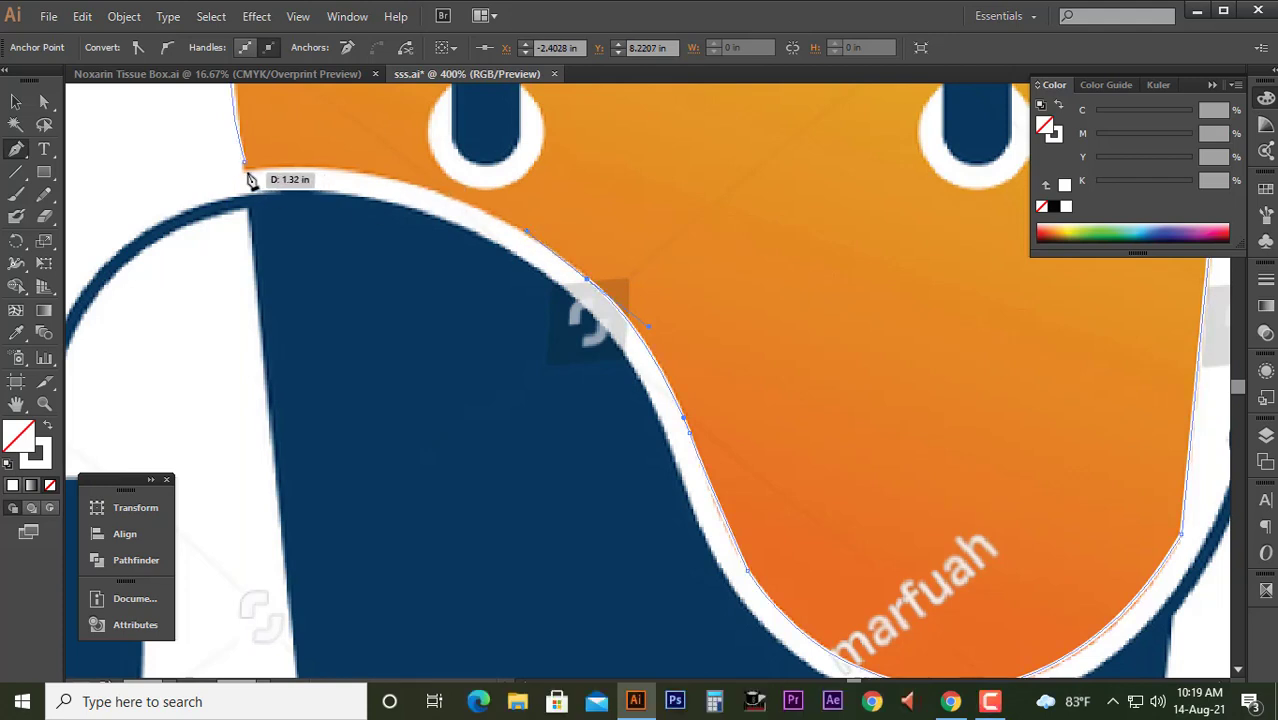
mouse_move(250, 180)
left_mouse_down()
mouse_move(68, 188)
mouse_move(421, 199)
left_mouse_up()
- With Direct Selection, shorten the final curve's handle and nudge the upper-left anchor up
scroll(421, 199, "right", 5)
key("ctrl")
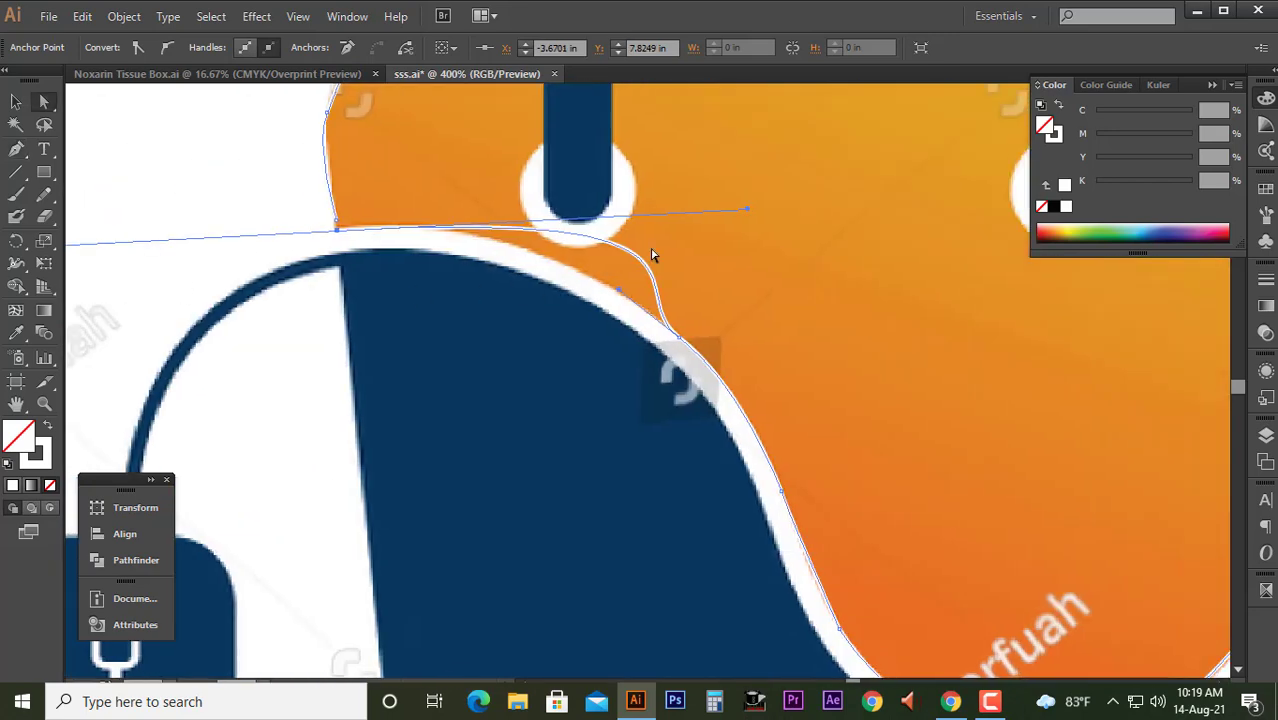
left_click_drag(748, 213, 502, 215)
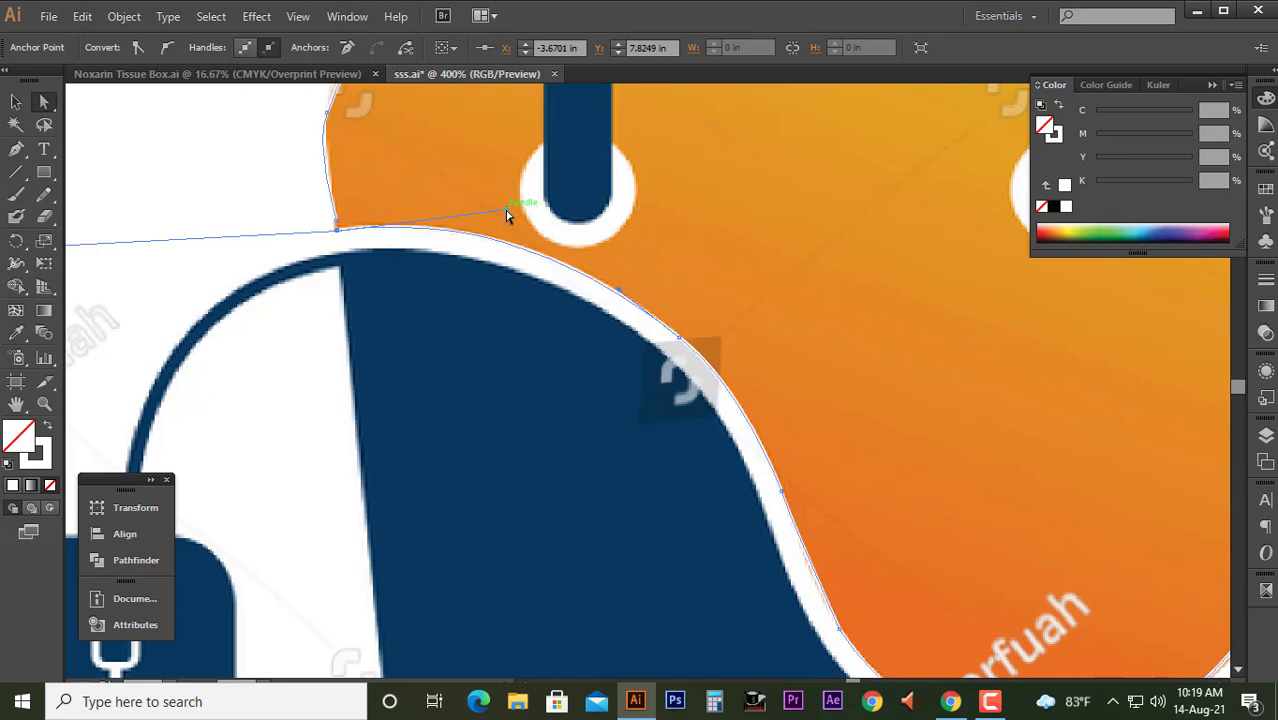
left_click(336, 231)
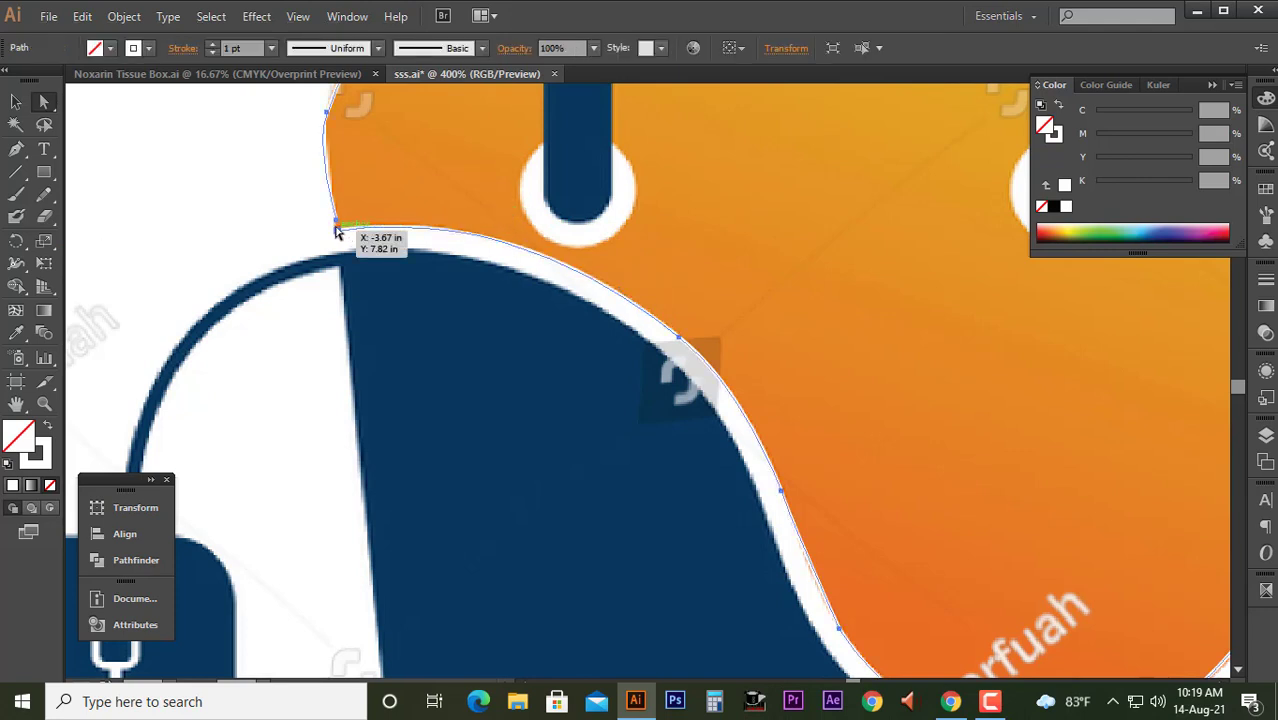
left_click_drag(336, 231, 336, 221)
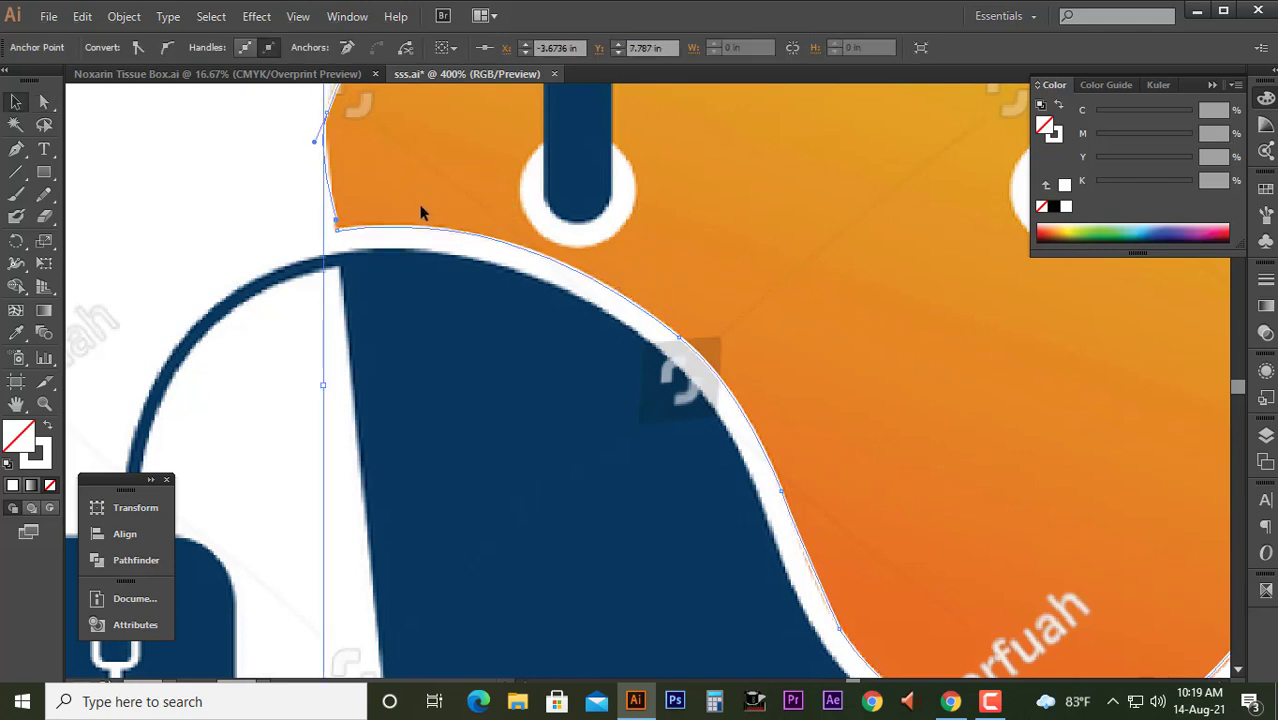
key("ctrl+shift+a")
- Check the traced path's anchors, then deselect and fit the whole logo in view
left_click(17, 152)
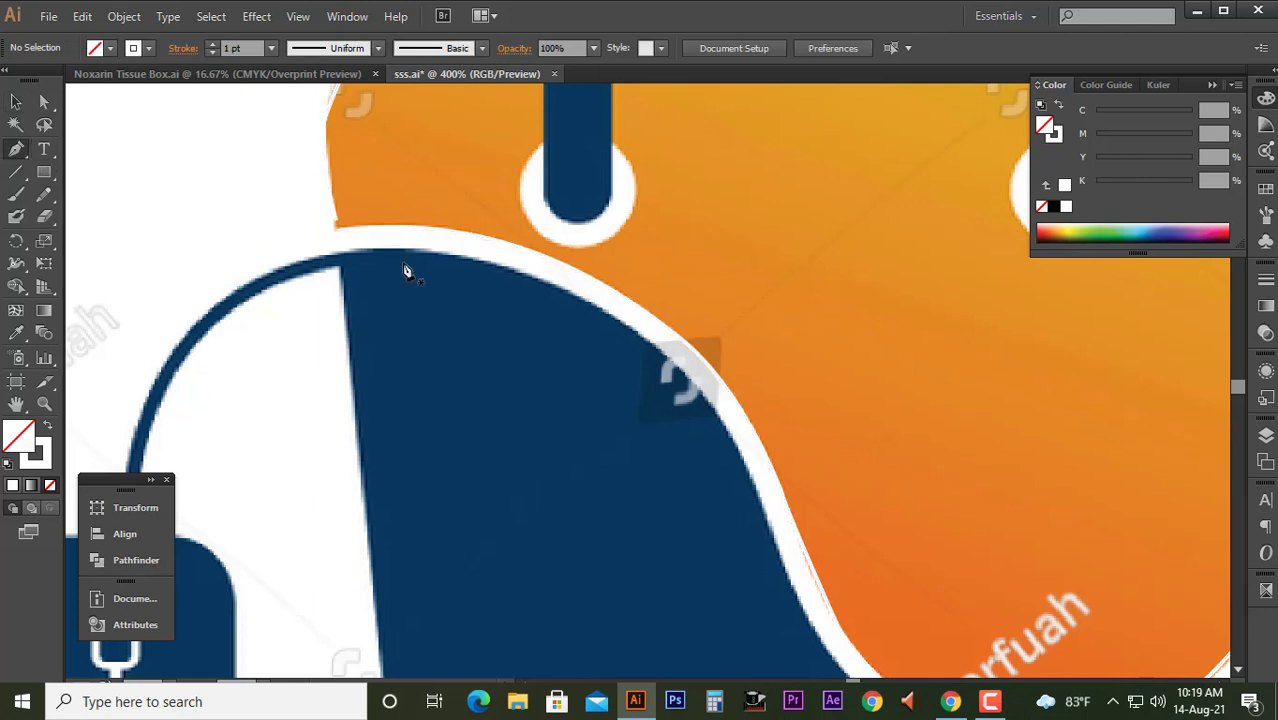
left_click(338, 238)
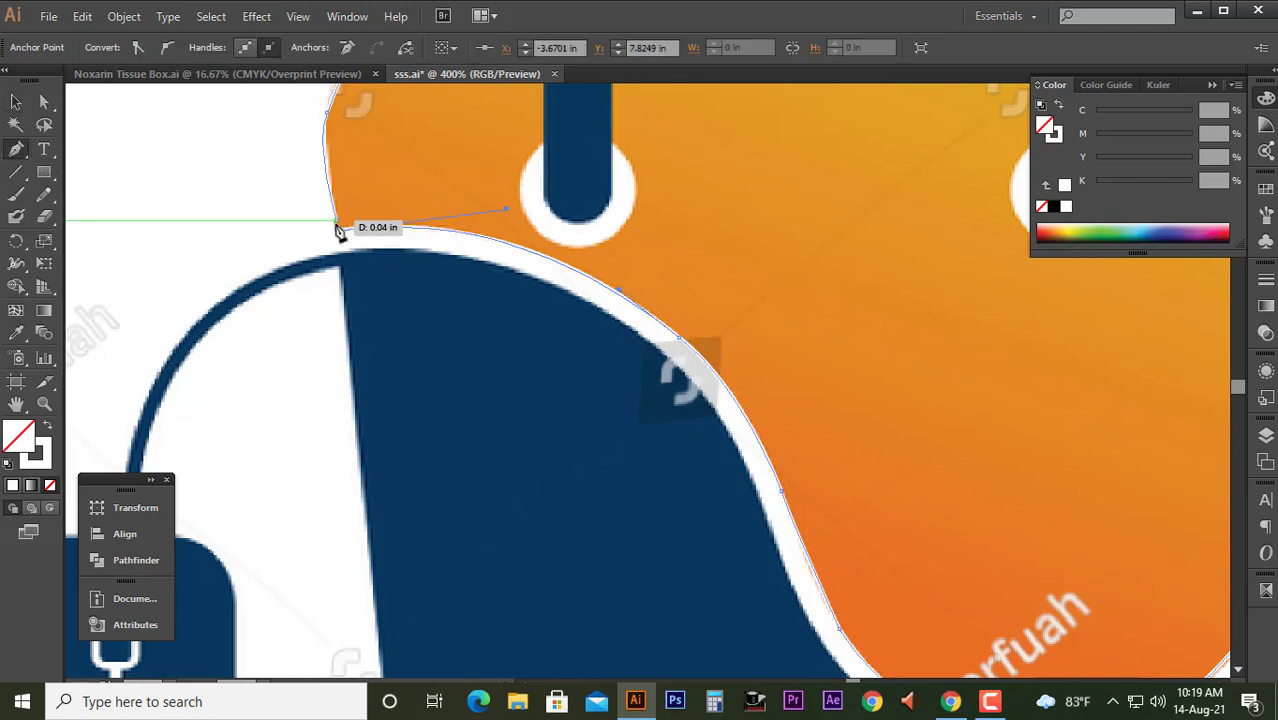
key("a")
key("ctrl+shift+a")
key("ctrl+0")
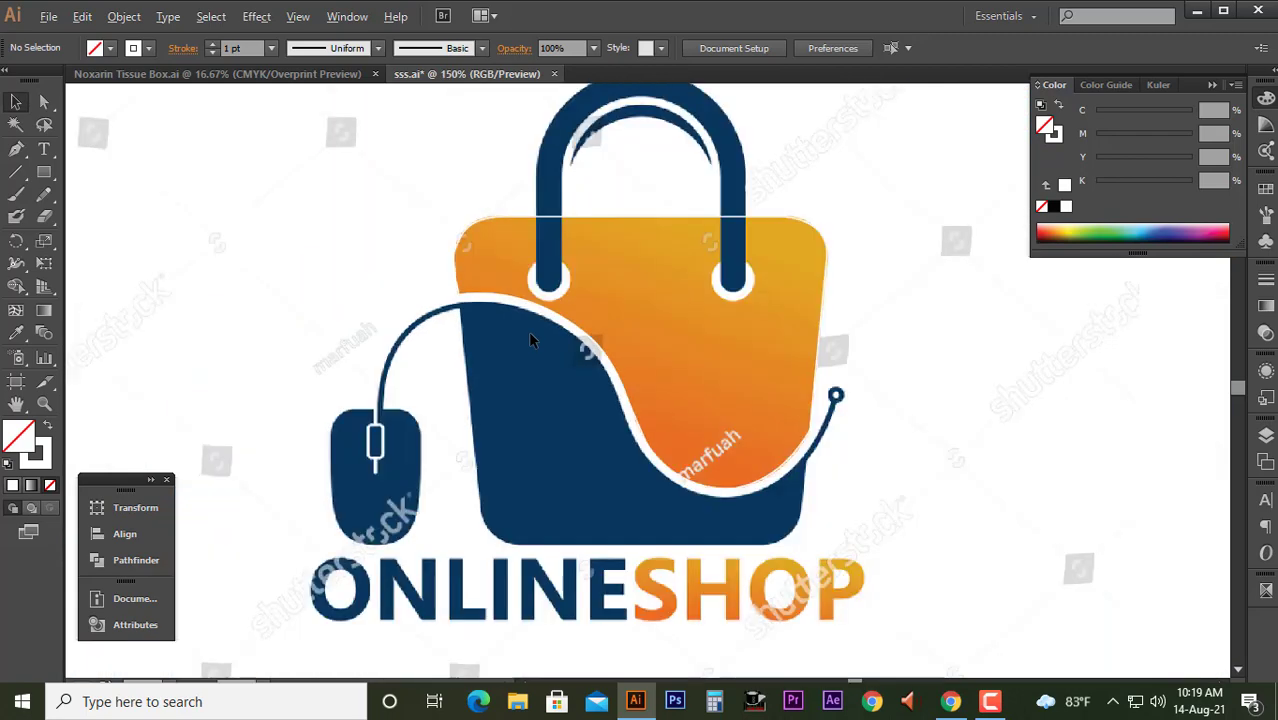
- Start a new path where the cable meets the navy shape and run it down the left edge
left_click_drag(705, 415, 551, 229)
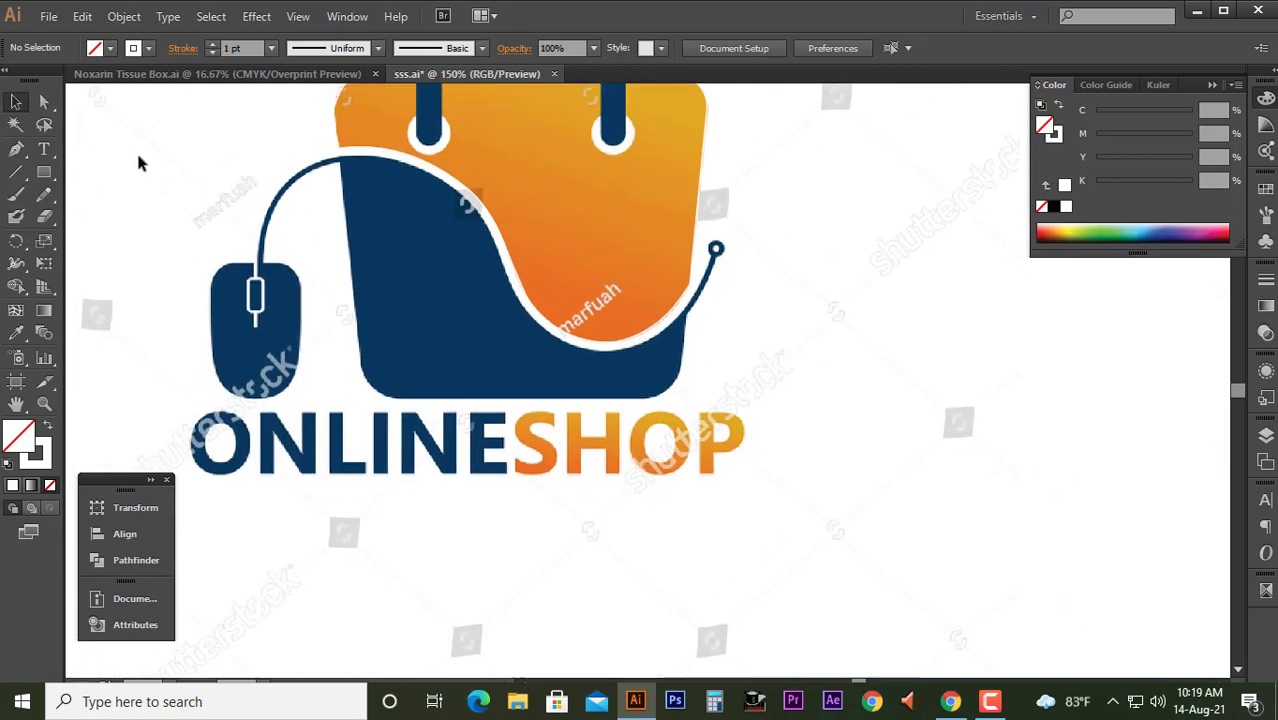
left_click(16, 148)
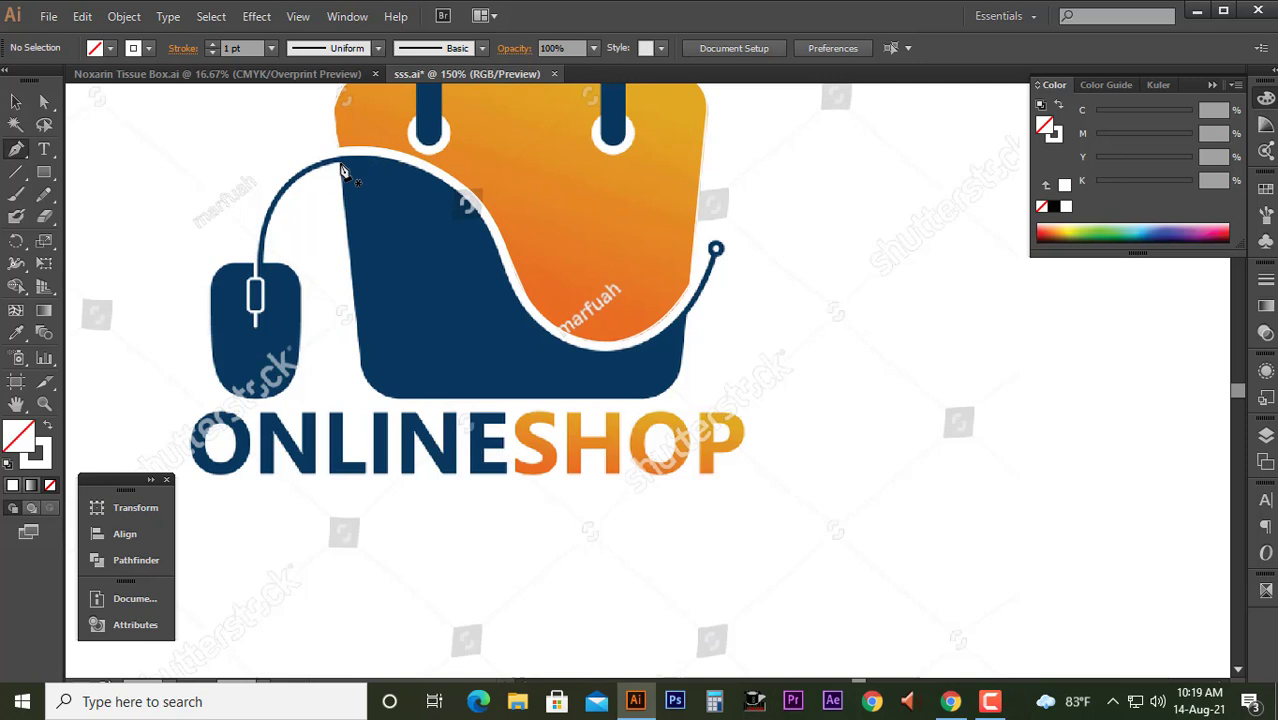
left_click(341, 163)
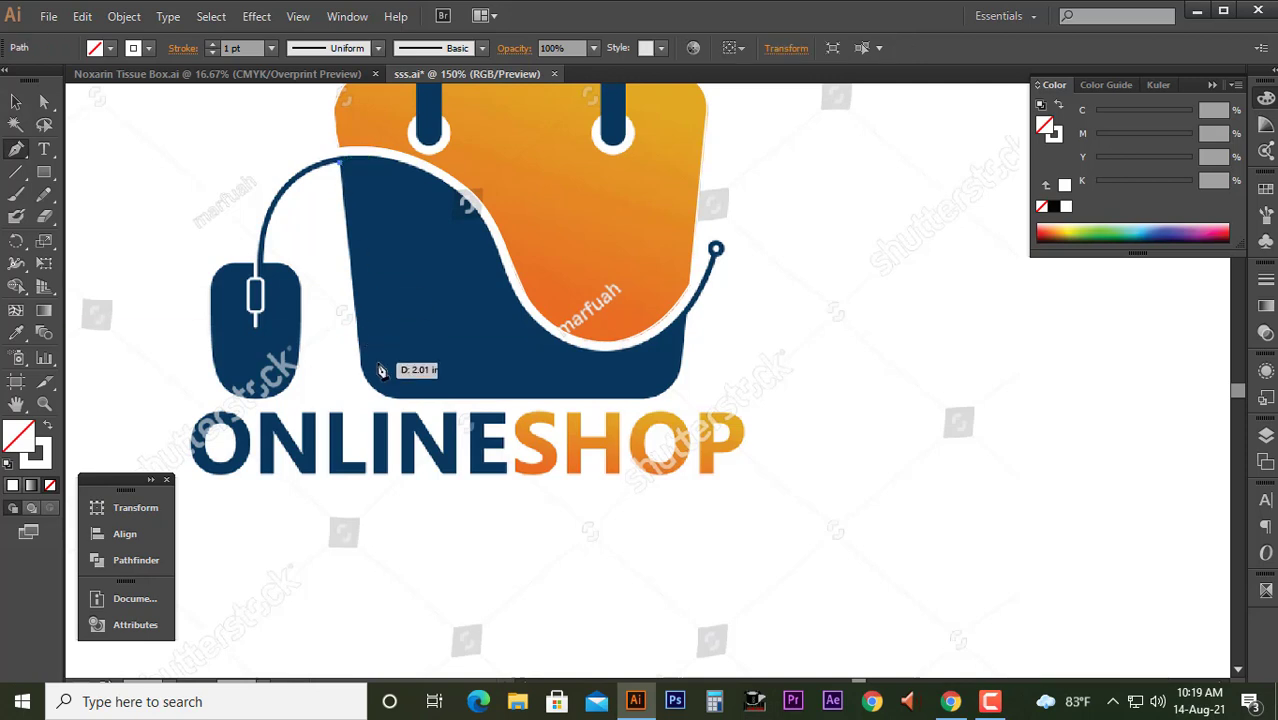
scroll(380, 370, "up", 1)
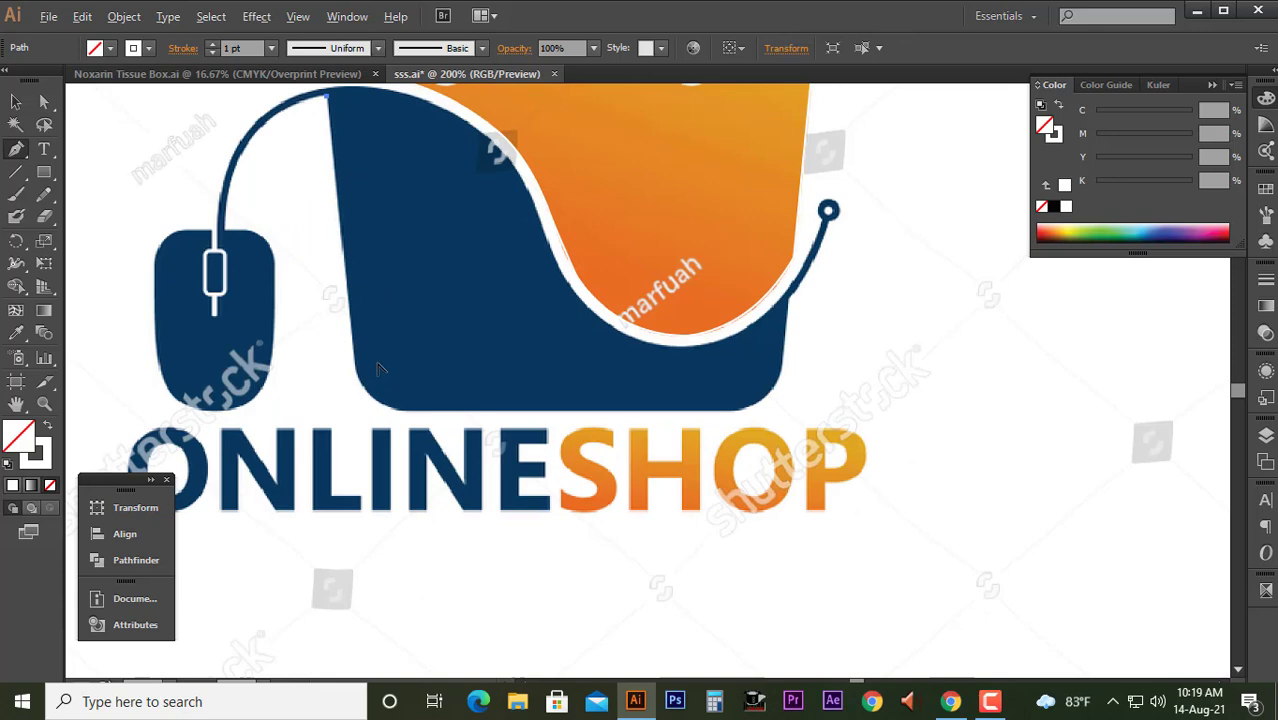
scroll(367, 344, "up", 1)
left_click(347, 333)
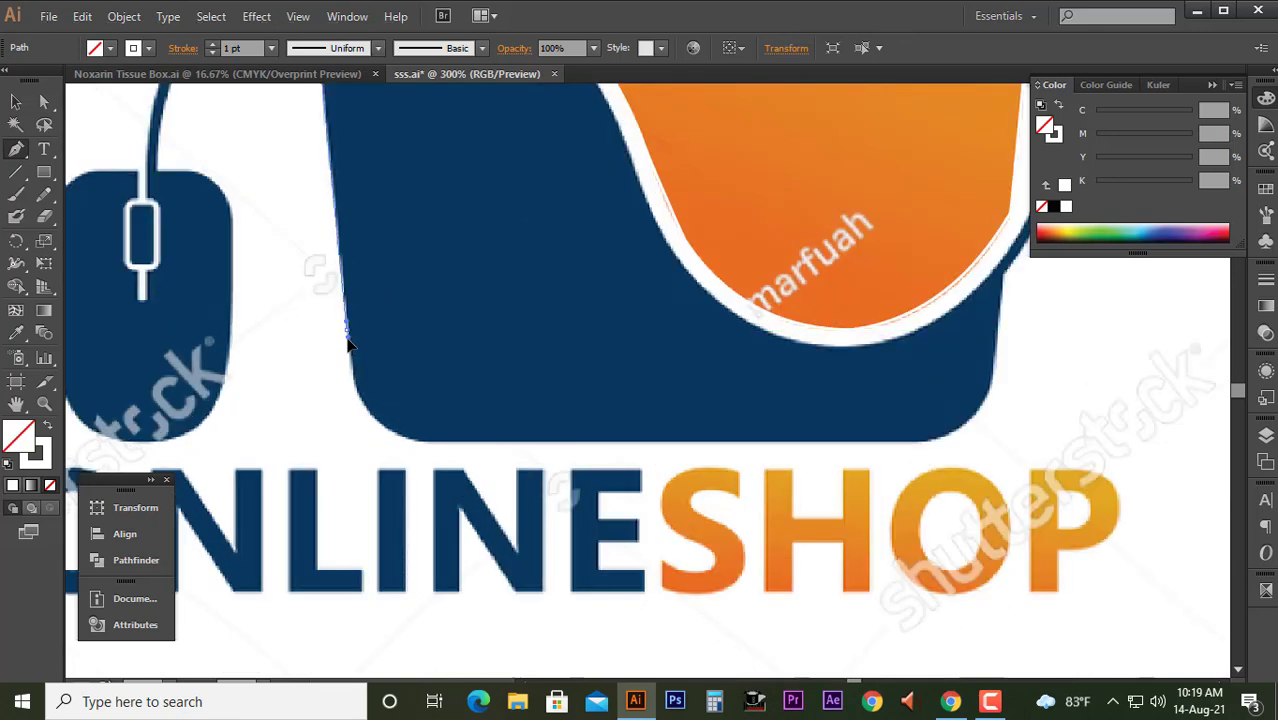
scroll(356, 334, "down", 1)
scroll(384, 407, "up", 2)
- Round the navy shape's lower-left corner, lengthening the anchor's handle to fit
mouse_move(386, 408)
left_mouse_down()
mouse_move(444, 425)
mouse_move(586, 417)
mouse_move(320, 298)
left_mouse_up()
scroll(320, 313, "down", 5)
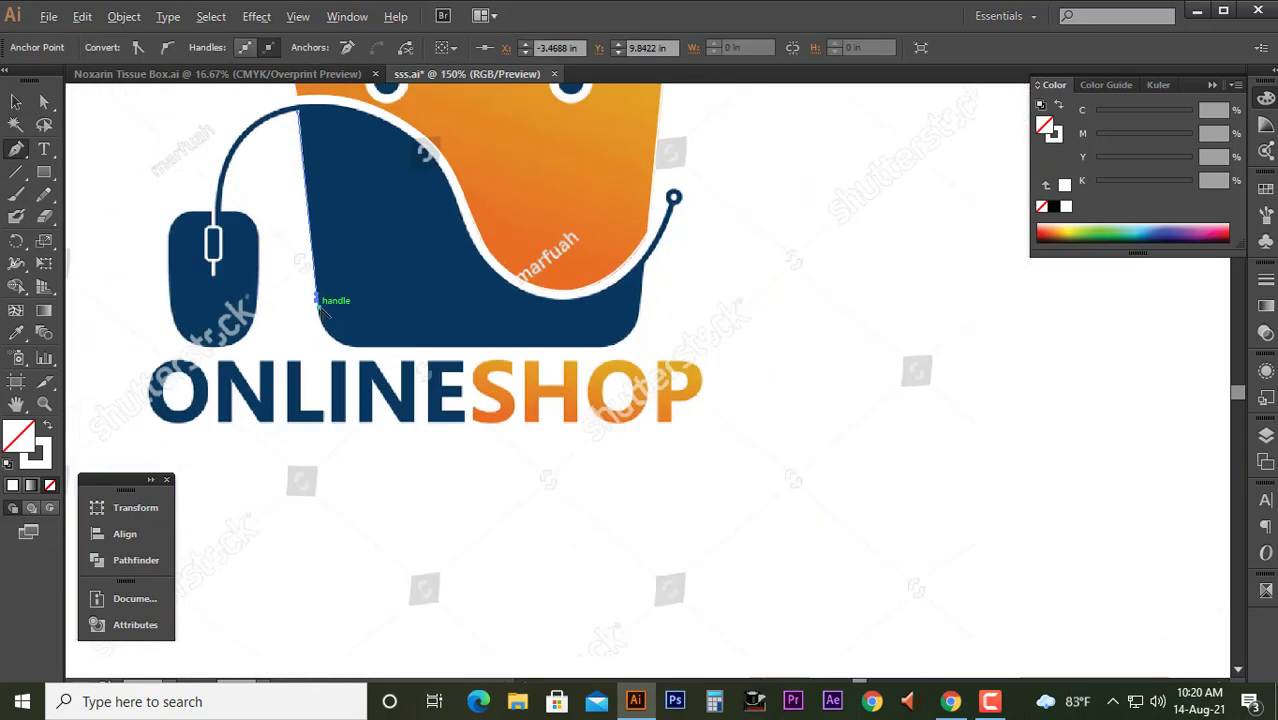
scroll(320, 313, "up", 5)
mouse_move(350, 392)
left_mouse_down()
mouse_move(419, 418)
mouse_move(538, 419)
mouse_move(490, 405)
left_mouse_up()
key("ctrl")
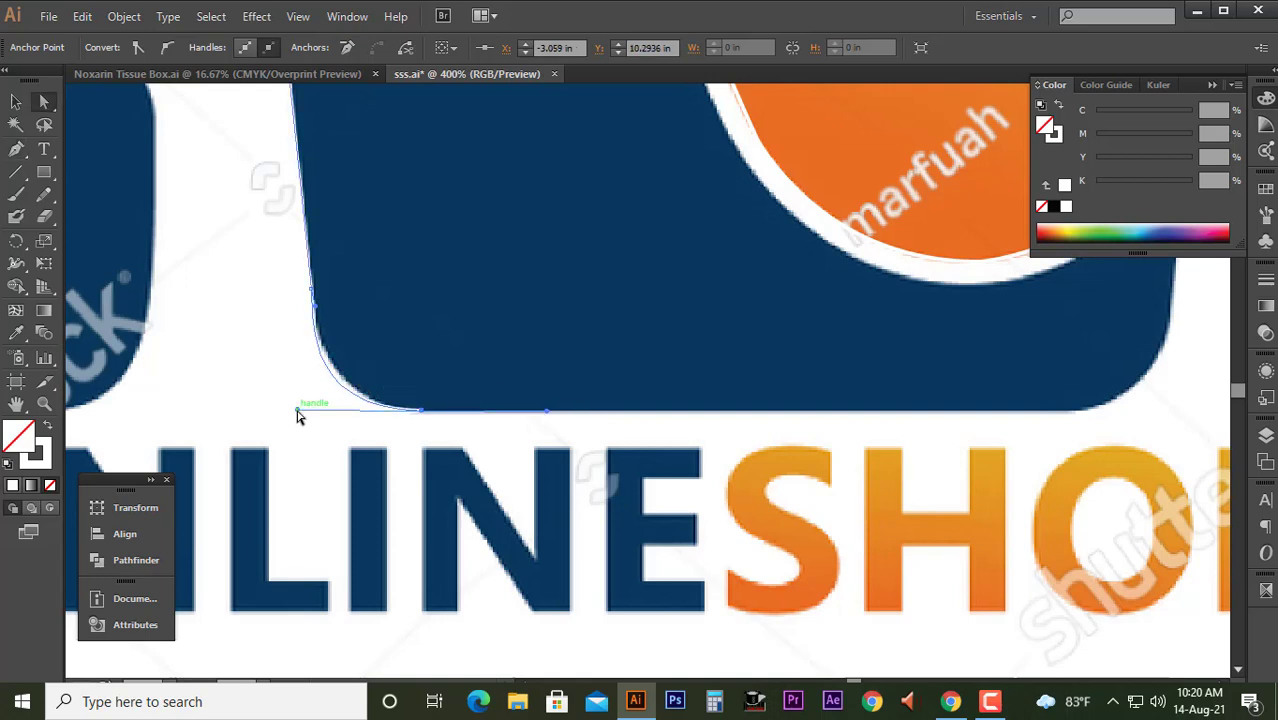
mouse_move(297, 412)
left_mouse_down()
mouse_move(332, 412)
mouse_move(315, 411)
left_mouse_up()
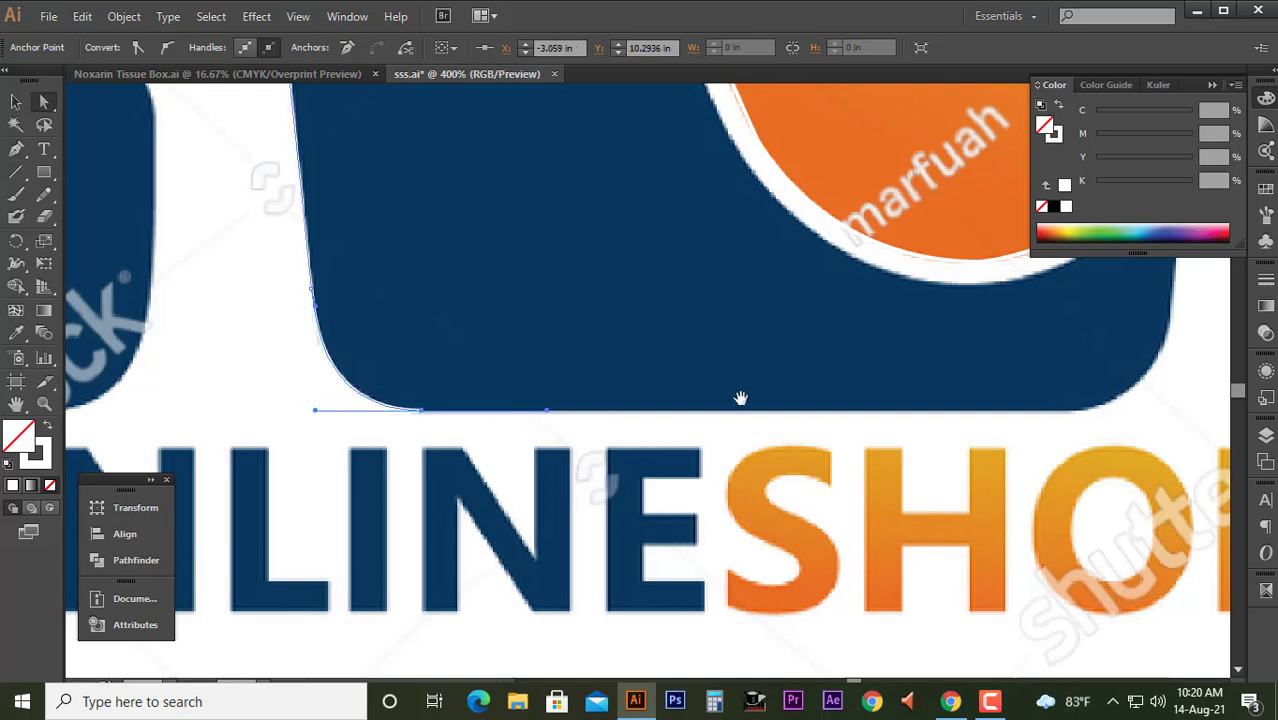
- Resume the path along the bottom edge, around the lower-right corner and up the right side
left_click_drag(740, 398, 559, 377)
left_click(16, 148)
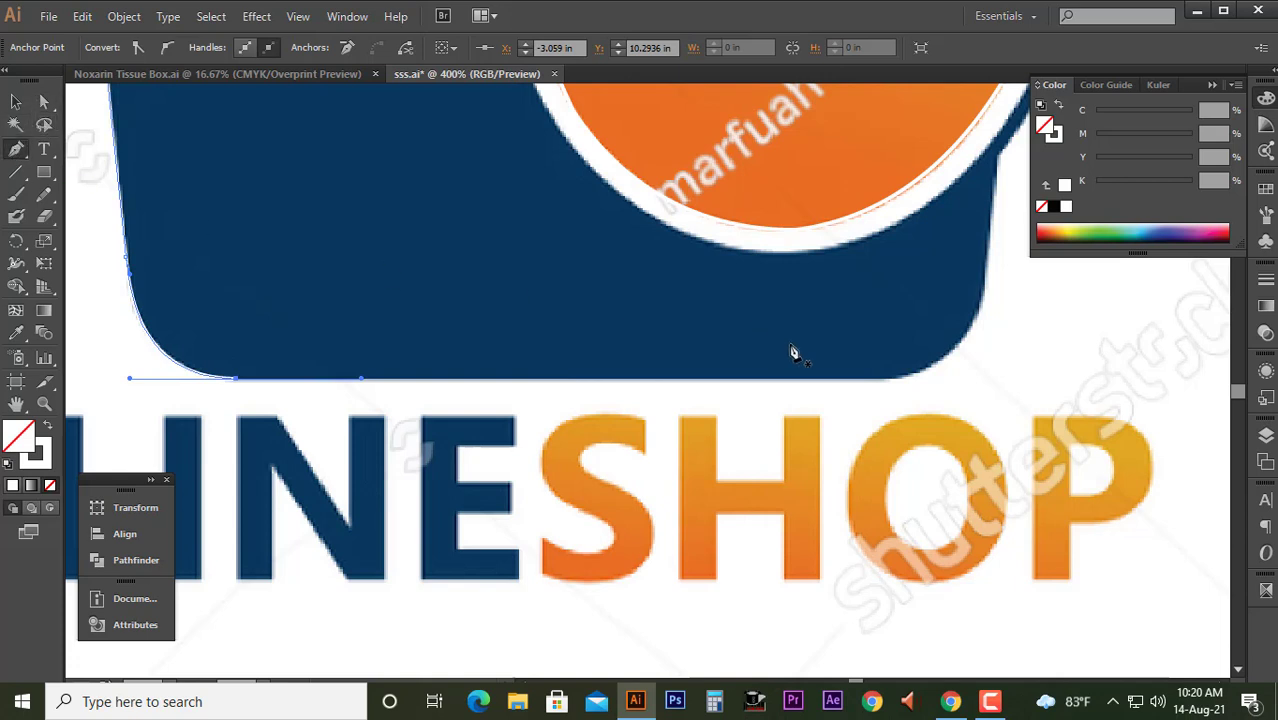
left_click(872, 381)
left_click_drag(924, 371, 862, 362)
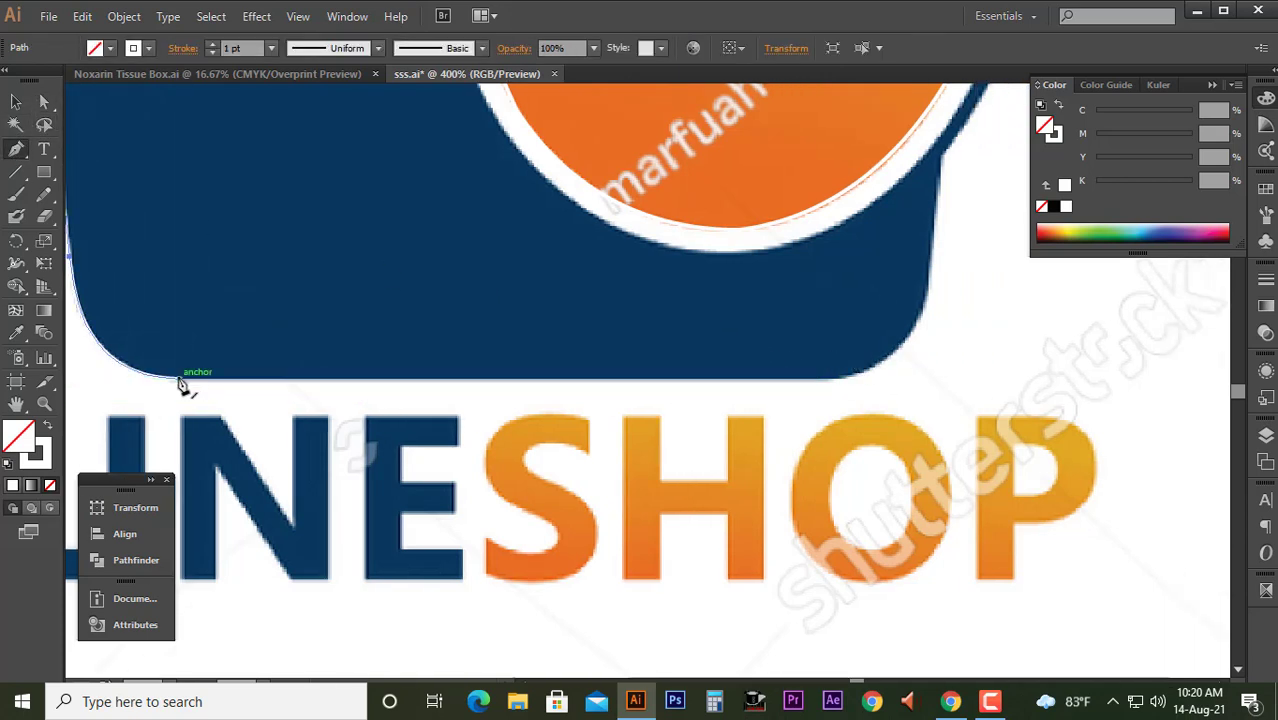
left_click_drag(182, 380, 815, 386)
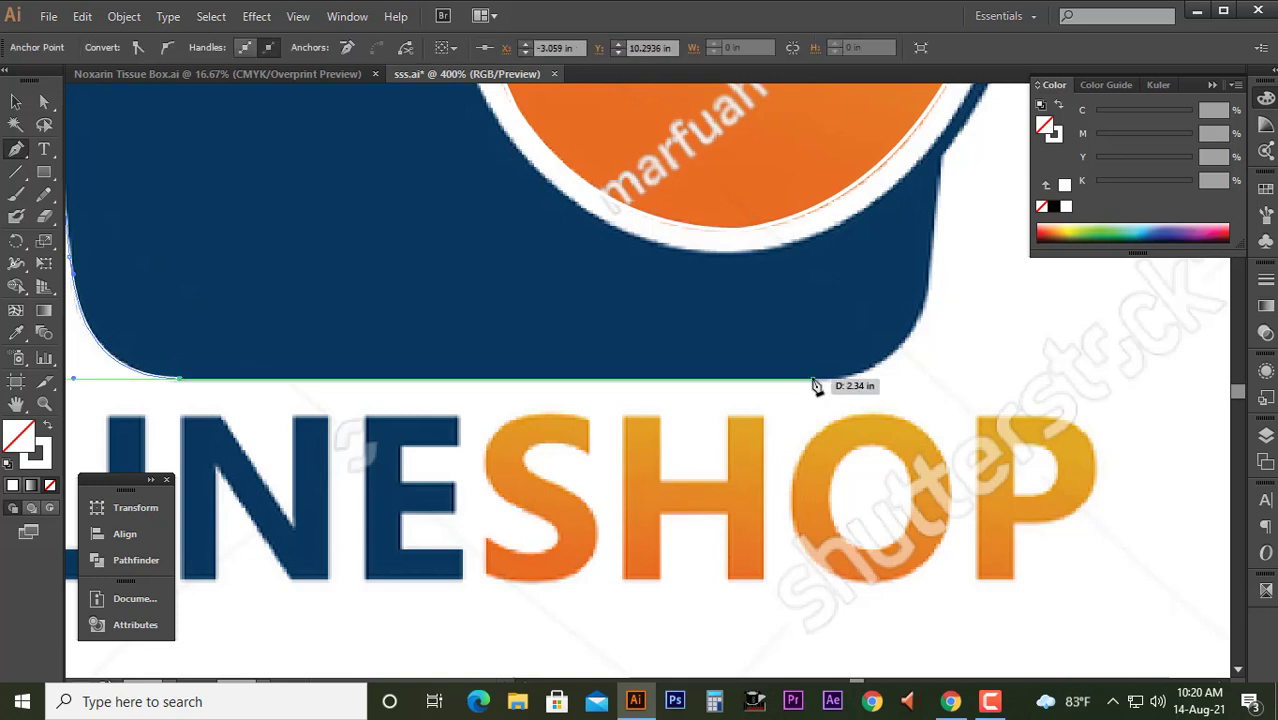
mouse_move(815, 386)
left_mouse_down()
mouse_move(752, 281)
mouse_move(763, 171)
left_mouse_up()
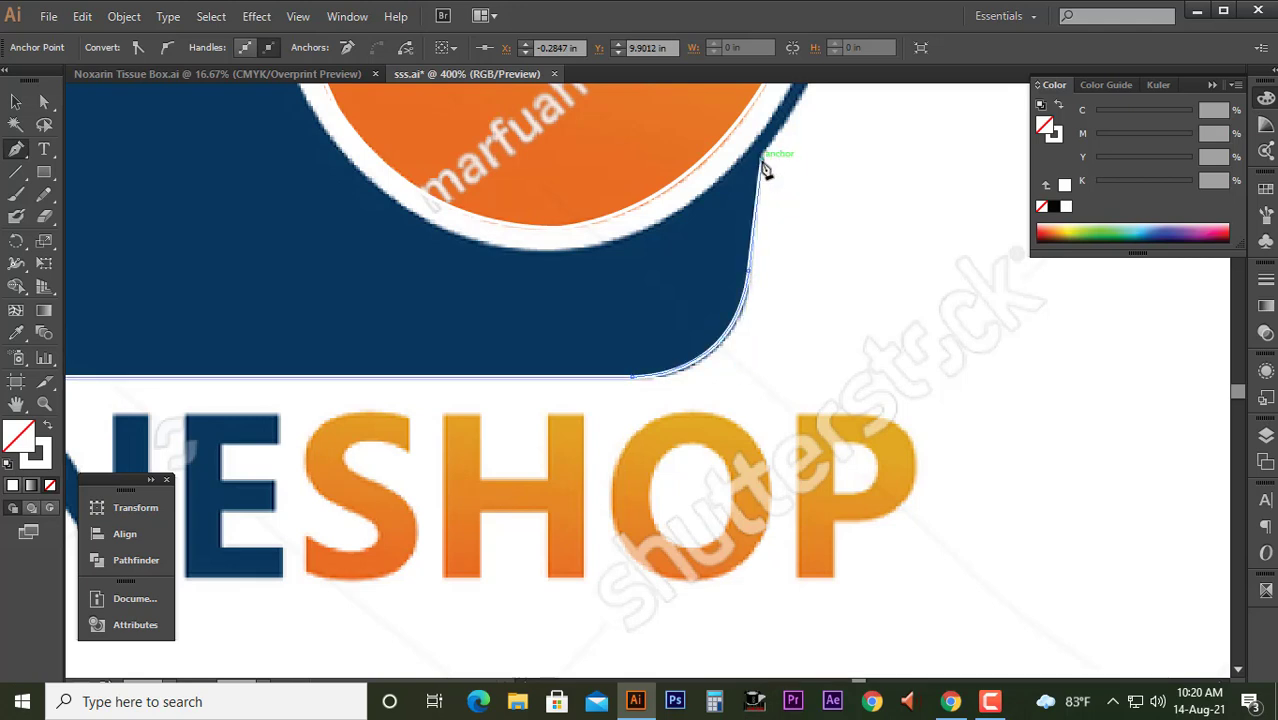
mouse_move(764, 163)
left_mouse_down()
mouse_move(649, 353)
mouse_move(686, 340)
mouse_move(745, 238)
mouse_move(670, 372)
mouse_move(652, 366)
mouse_move(744, 256)
mouse_move(678, 353)
mouse_move(661, 356)
mouse_move(698, 285)
mouse_move(695, 238)
left_mouse_up()
scroll(661, 356, "up", 3)
scroll(698, 285, "down", 3)
scroll(613, 385, "up", 2)
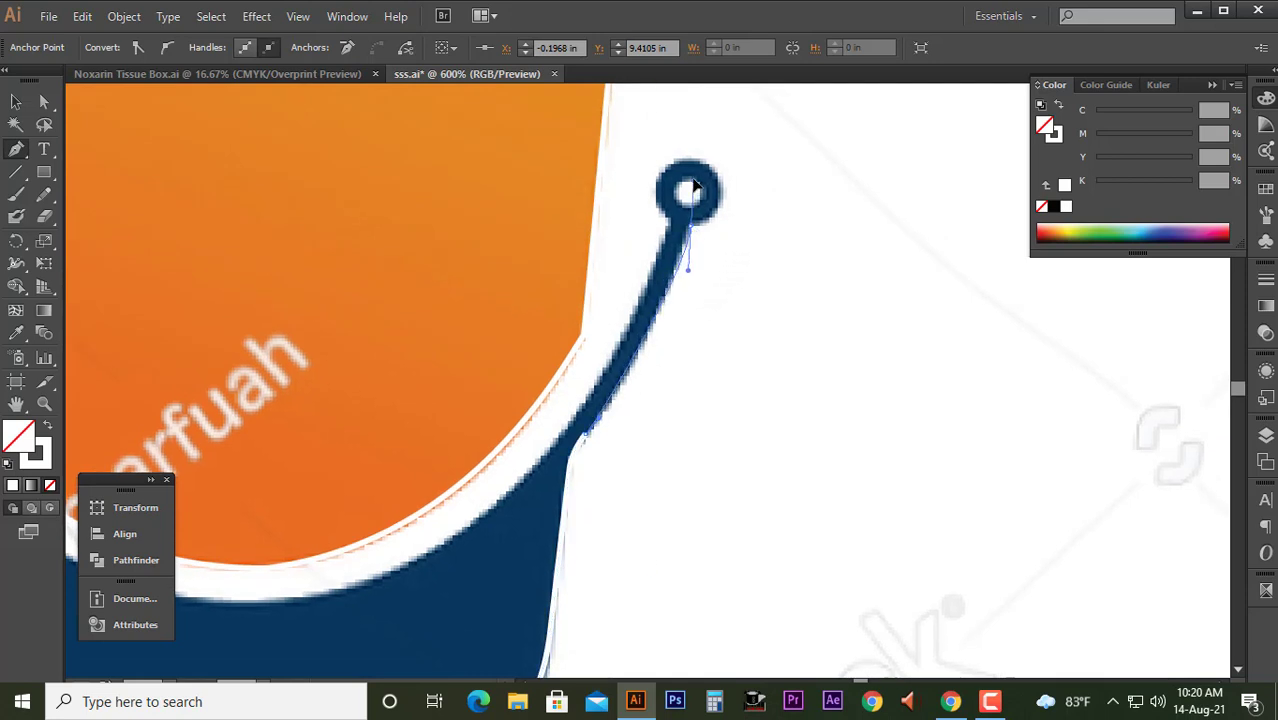
- Extend the path up the cable and curve it around the ring's right side
left_click_drag(697, 172, 704, 164)
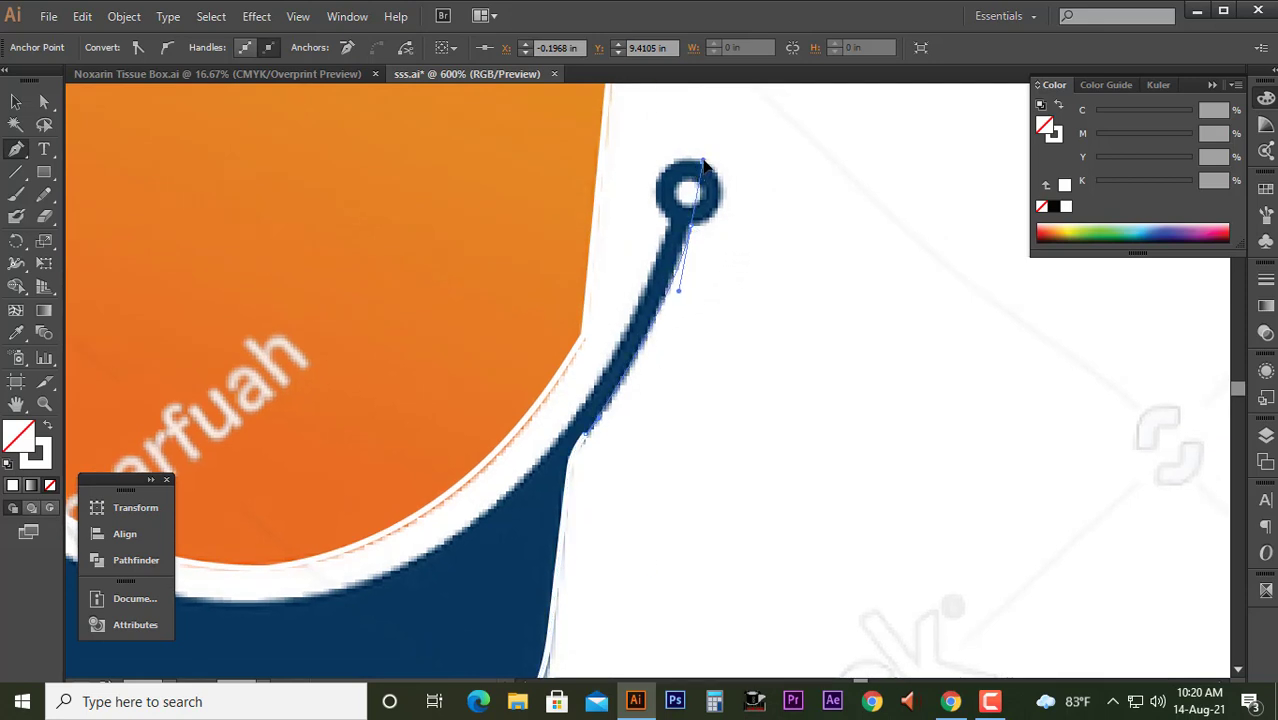
left_click_drag(699, 230, 709, 264)
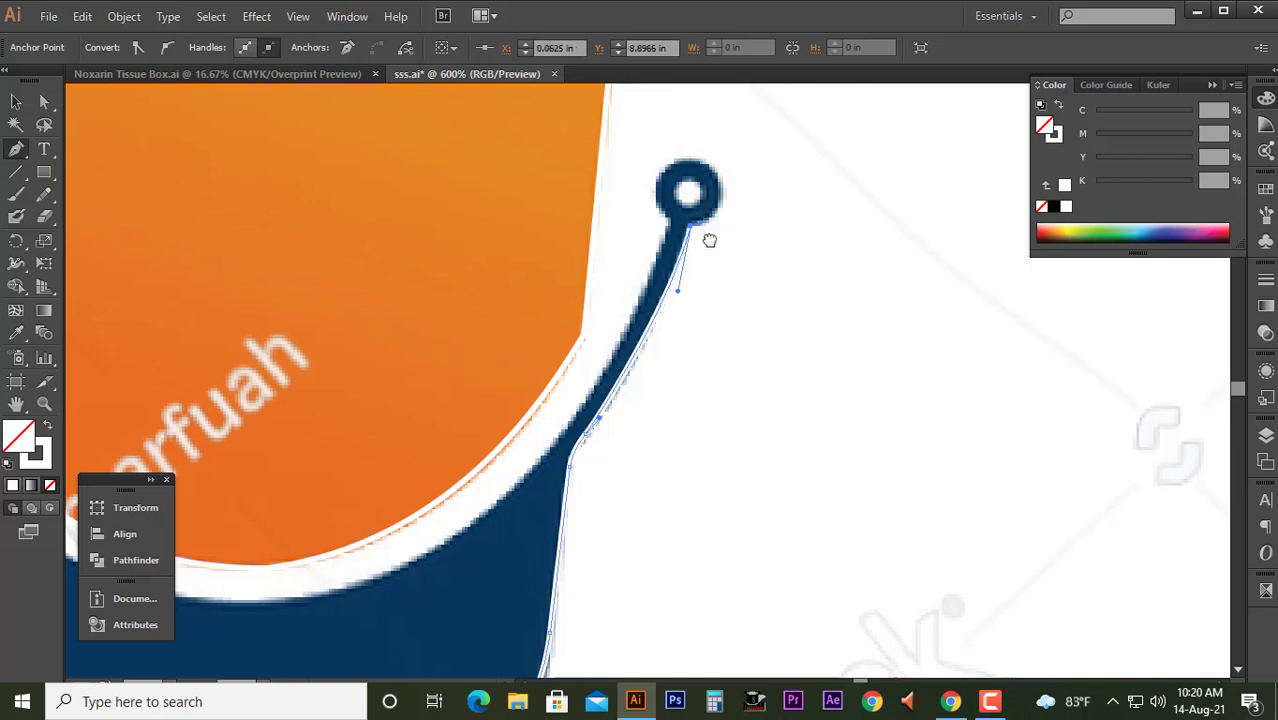
scroll(701, 262, "up", 2)
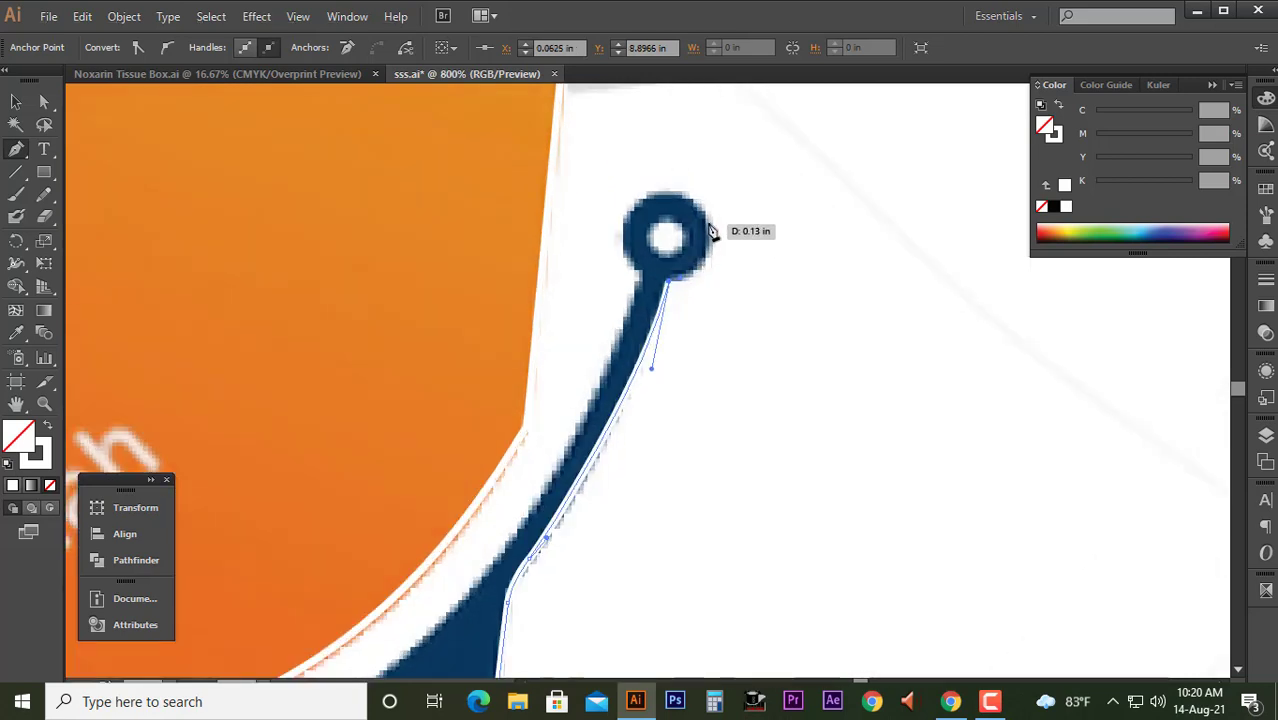
key("ctrl+plus")
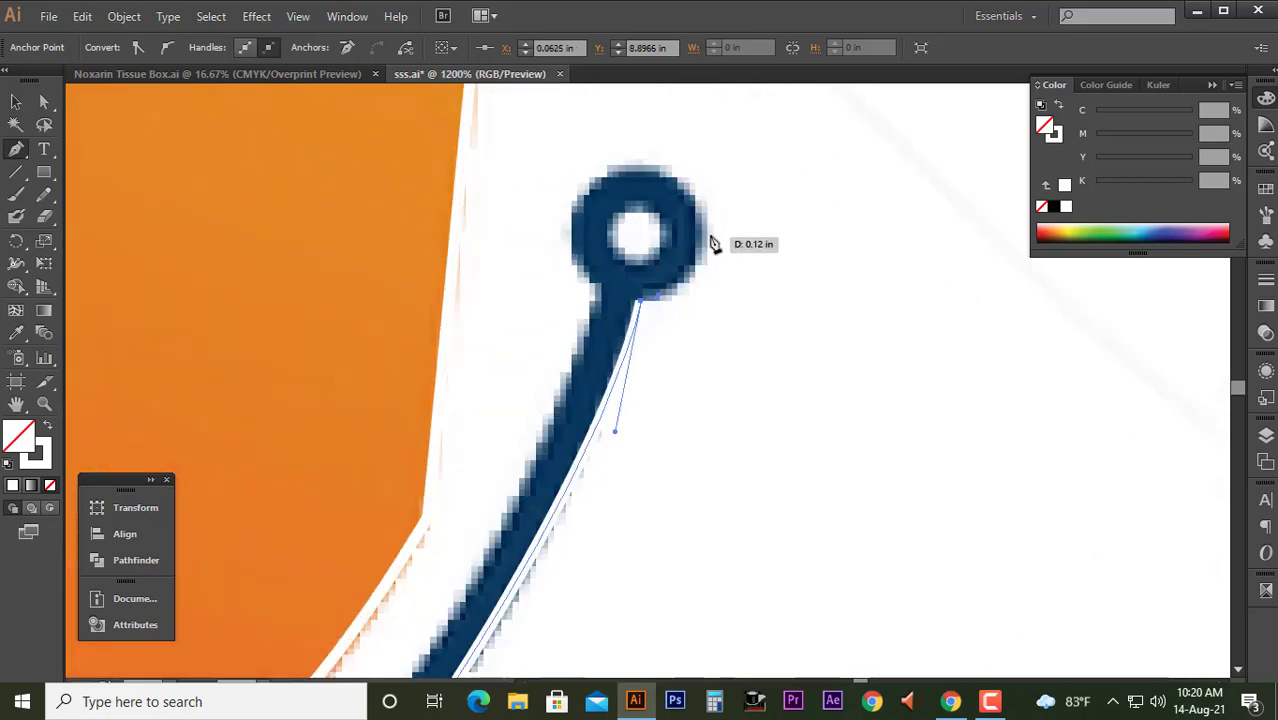
left_click_drag(706, 234, 703, 202)
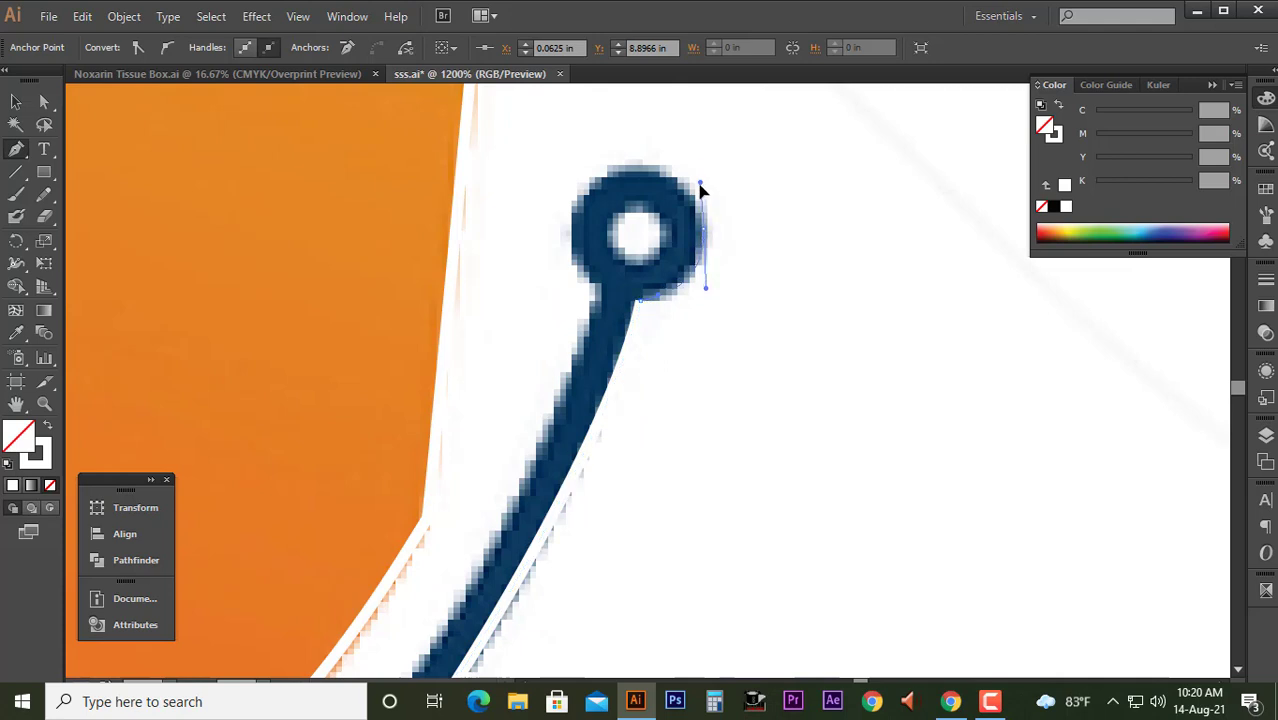
left_click(700, 203)
- Arc over the ring's top and bring the path back down the cable's left edge to the bag
left_click_drag(633, 180, 632, 174)
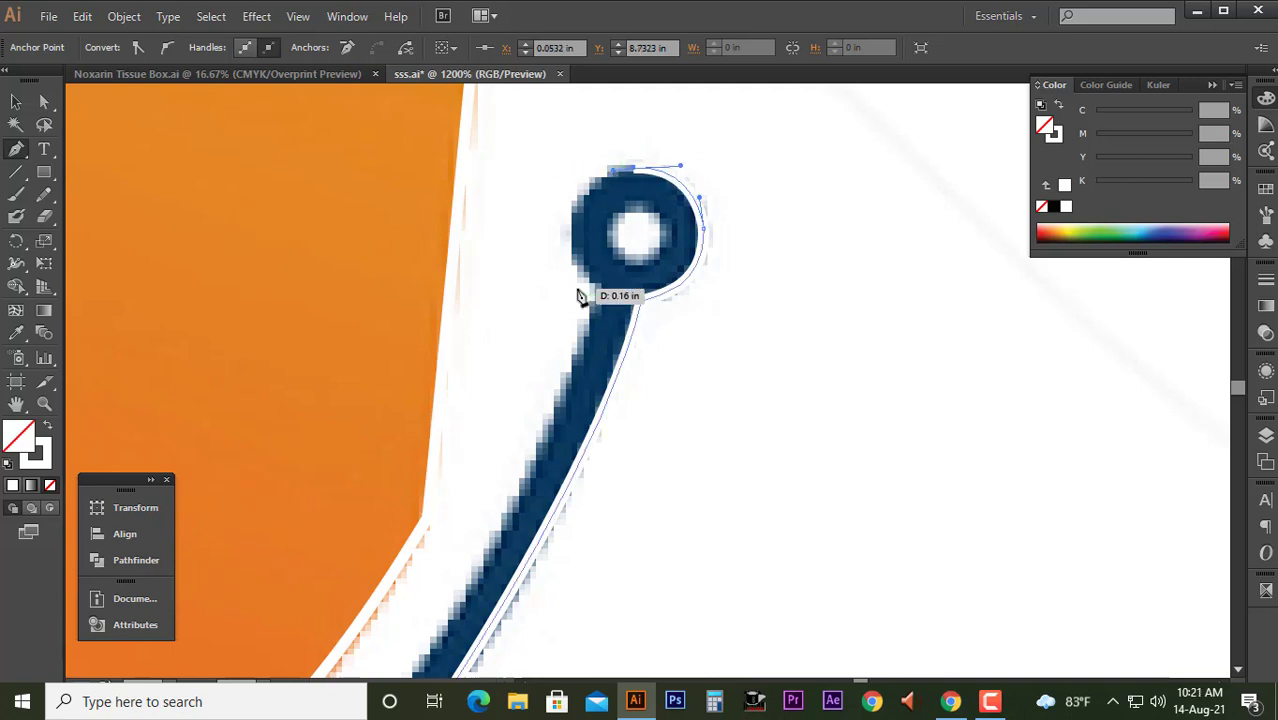
left_click_drag(597, 288, 670, 375)
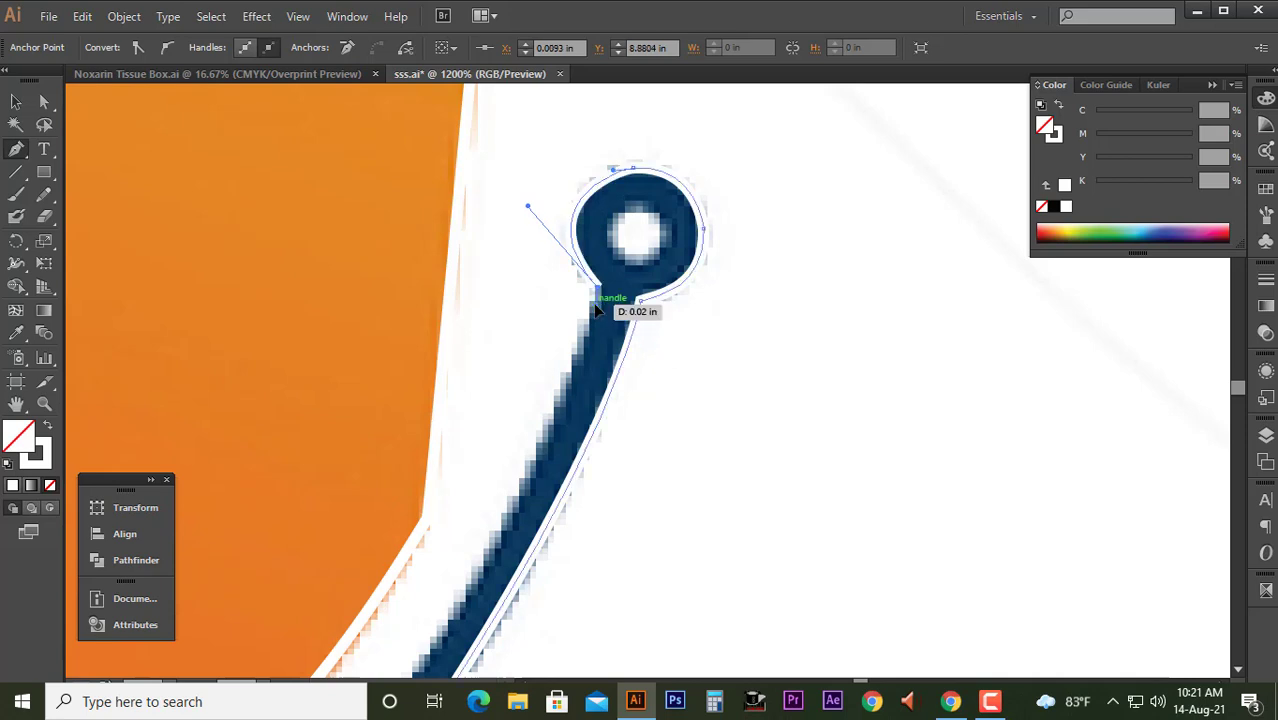
scroll(595, 310, "down", 2)
scroll(555, 415, "down", 3)
scroll(555, 415, "left", 2)
mouse_move(622, 424)
left_mouse_down()
mouse_move(588, 440)
mouse_move(512, 526)
left_mouse_up()
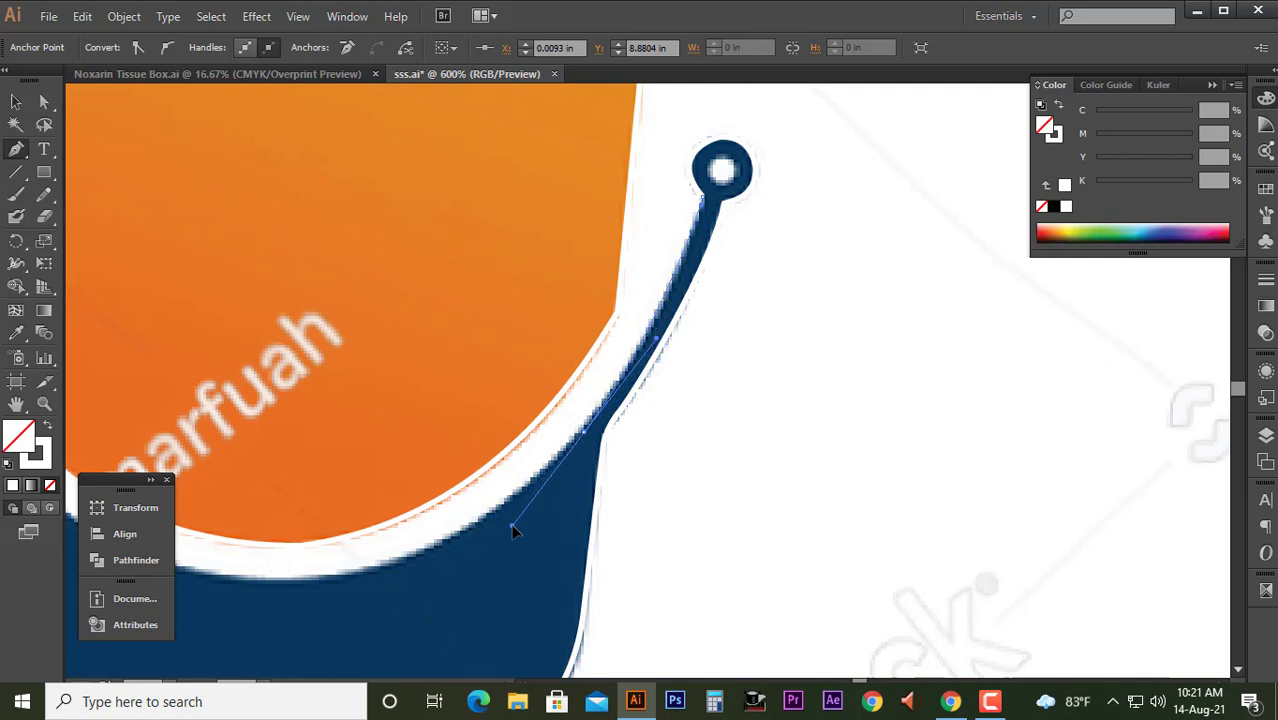
left_click(558, 464, "ctrl")
- Add curved anchors along the bottom of the white gap and up its curve
left_click_drag(481, 512, 687, 385)
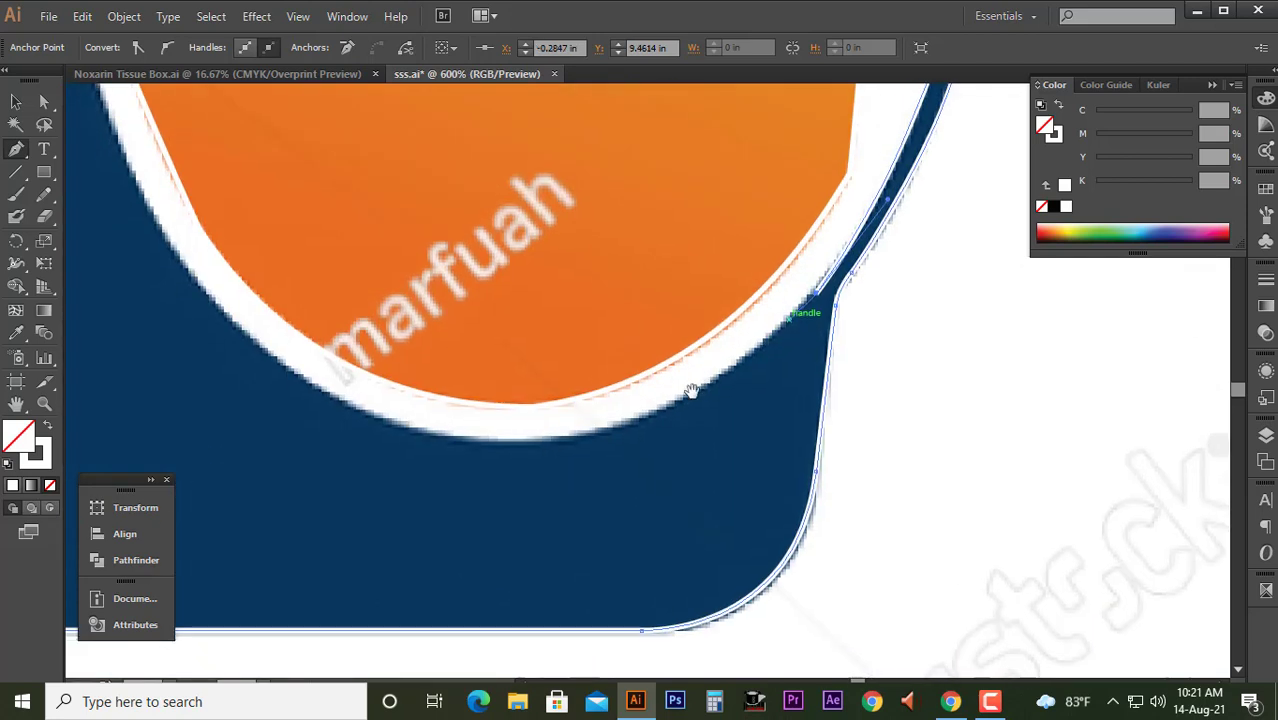
left_click_drag(588, 432, 471, 448)
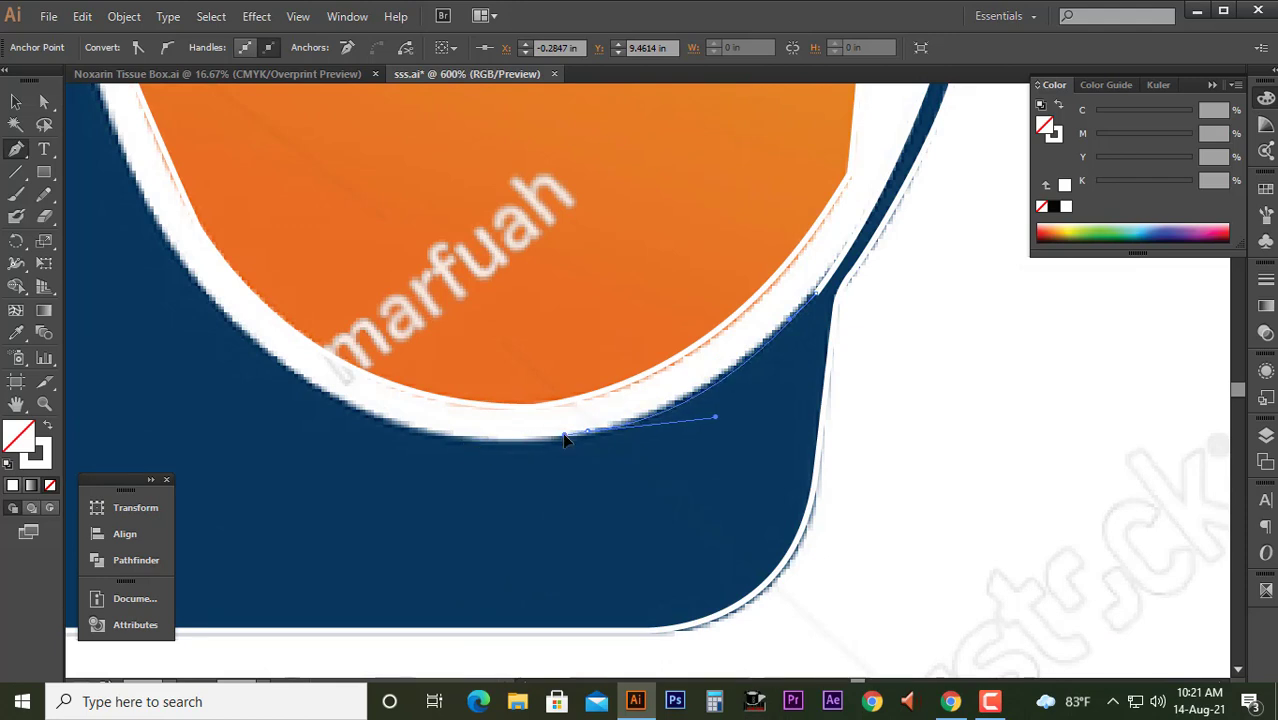
mouse_move(445, 442)
left_mouse_down()
mouse_move(548, 428)
mouse_move(438, 341)
left_mouse_up()
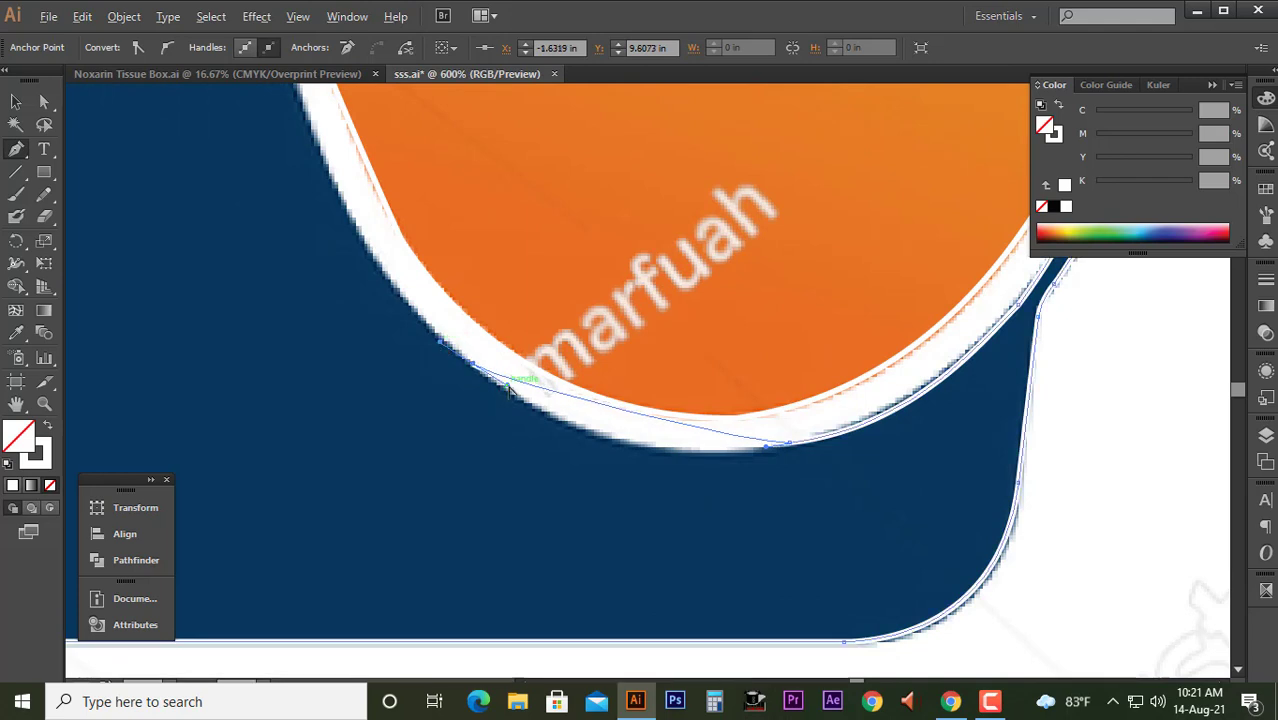
mouse_move(618, 456)
left_mouse_down()
mouse_move(591, 478)
mouse_move(474, 382)
mouse_move(432, 288)
mouse_move(614, 436)
mouse_move(608, 366)
mouse_move(542, 285)
mouse_move(587, 355)
mouse_move(463, 242)
mouse_move(428, 258)
mouse_move(441, 265)
mouse_move(419, 288)
mouse_move(437, 258)
left_mouse_up()
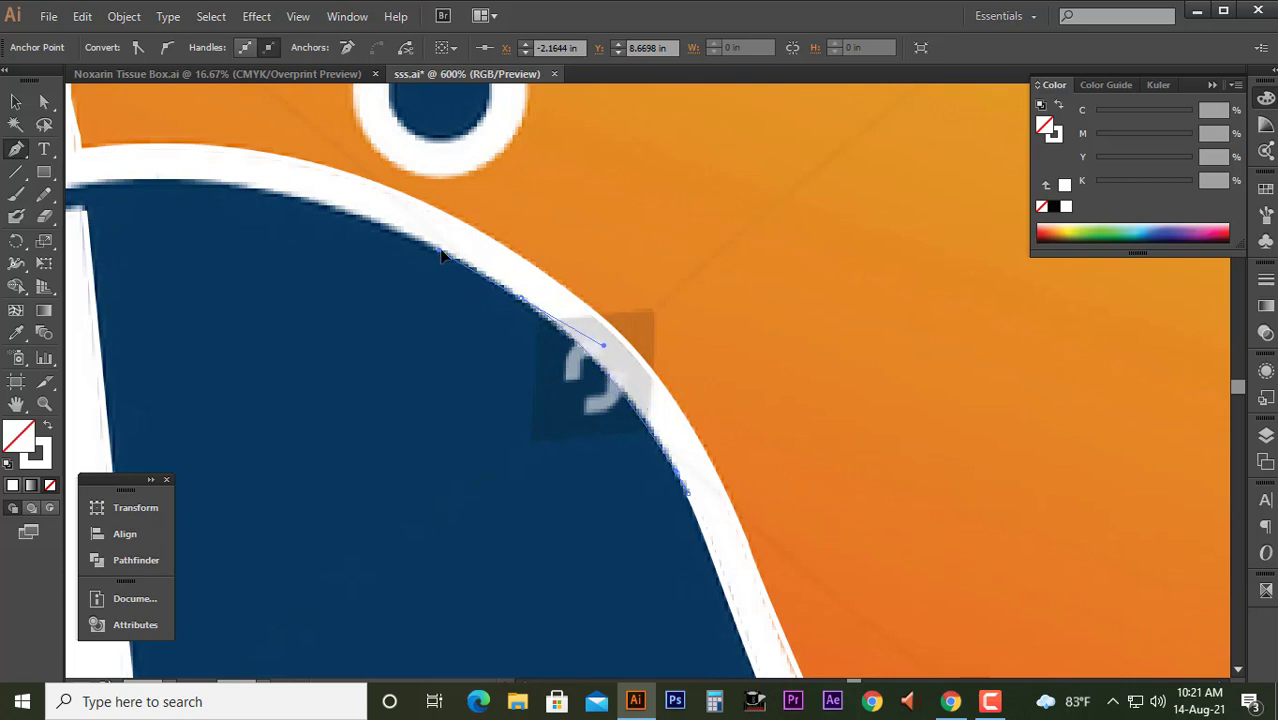
- Add another curved anchor along the navy arc and reshape it to match
left_click_drag(491, 322, 690, 411)
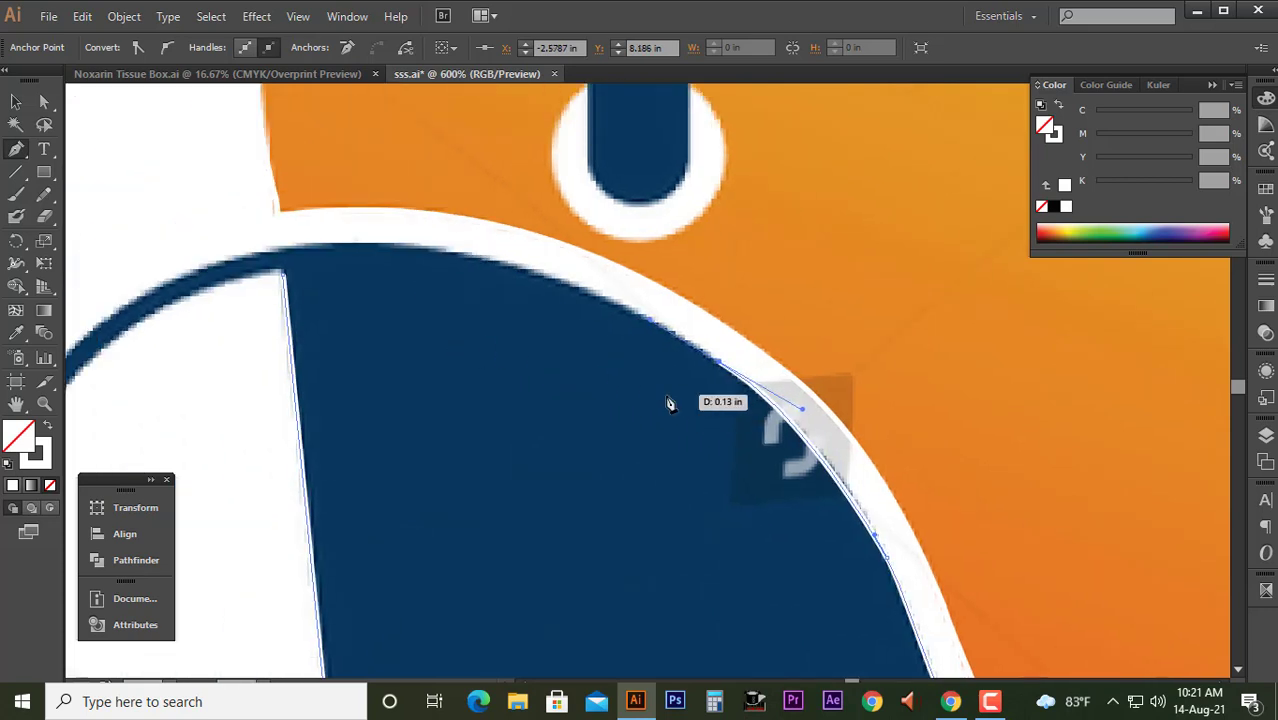
left_click_drag(283, 247, 155, 280)
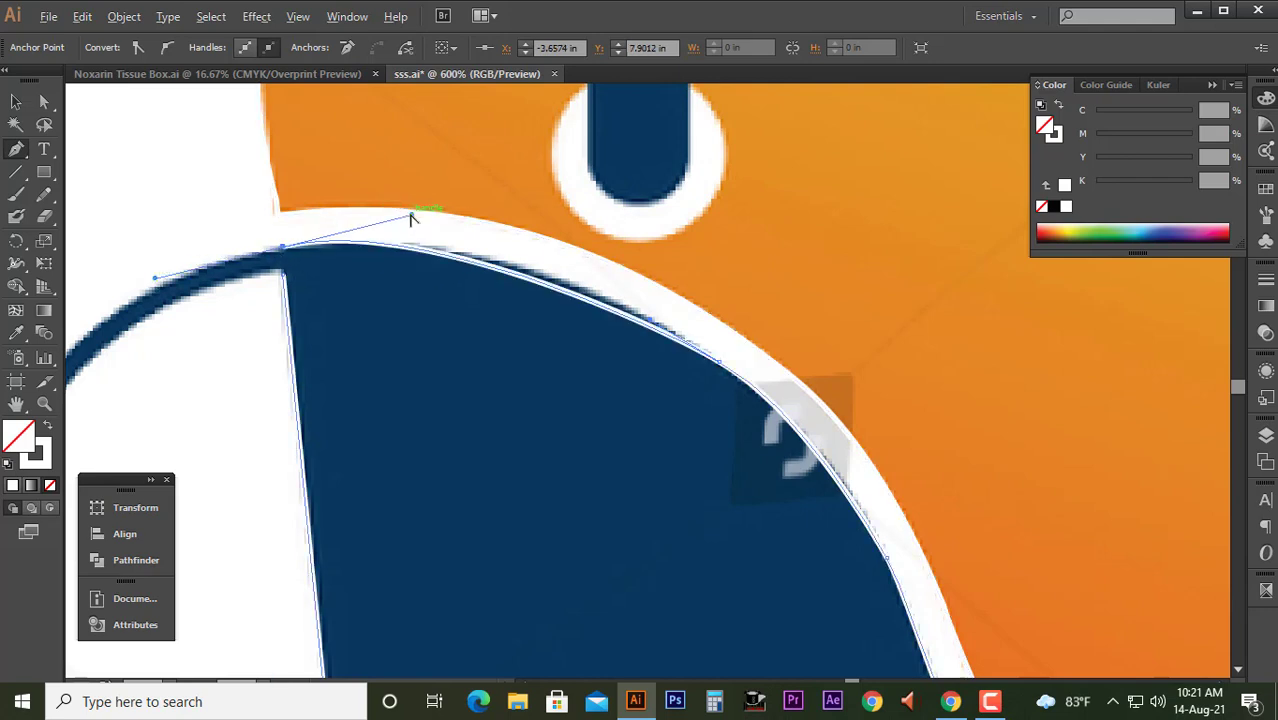
mouse_move(411, 216)
left_mouse_down()
mouse_move(536, 218)
mouse_move(547, 234)
left_mouse_up()
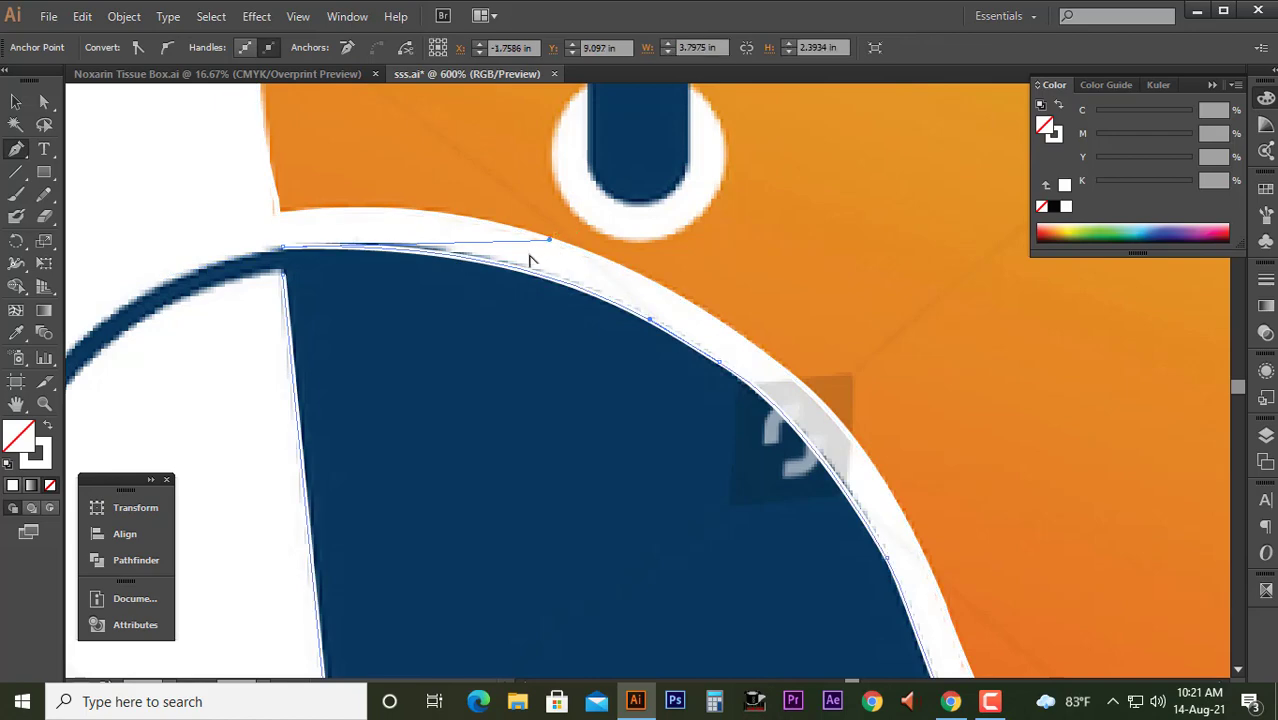
scroll(528, 257, "down", 2, "alt")
mouse_move(320, 375)
left_mouse_down()
mouse_move(400, 288)
mouse_move(370, 262)
mouse_move(405, 216)
mouse_move(493, 157)
left_mouse_up()
scroll(400, 288, "up", 2, "alt")
left_click(383, 246)
- Adjust the path's end anchor with Direct Selection, then clear the selection
key("ctrl")
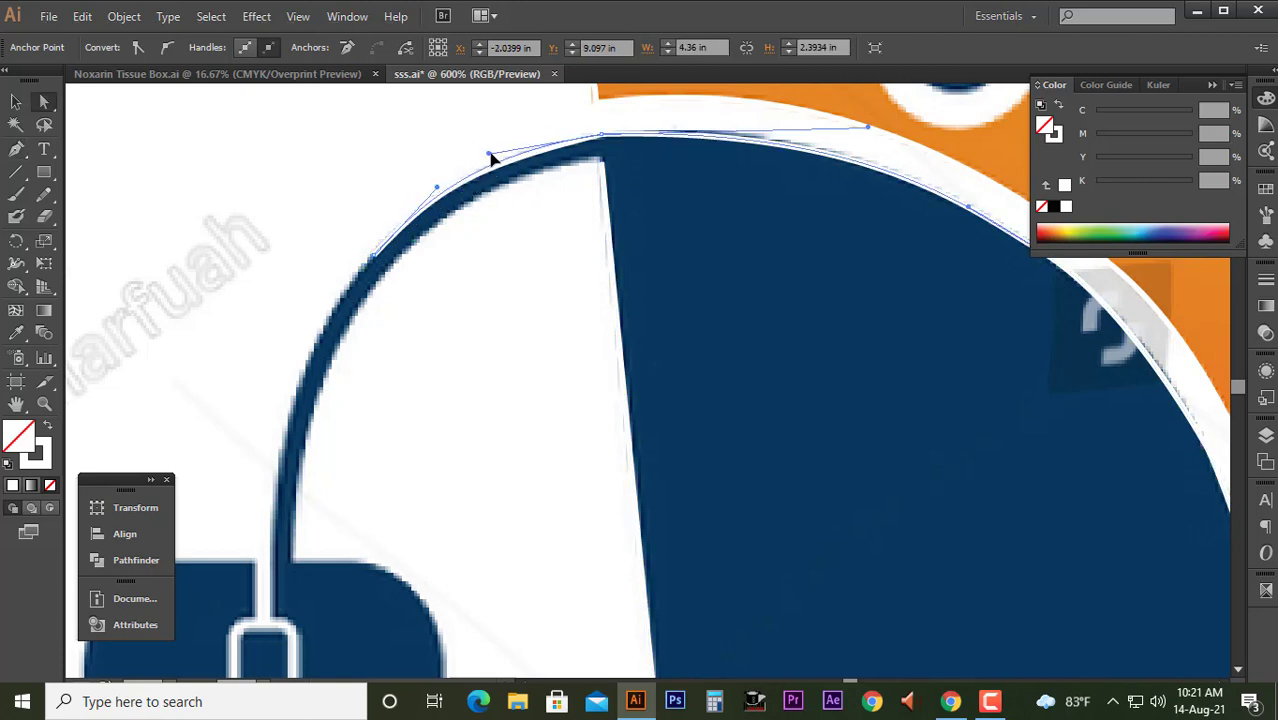
scroll(467, 258, "down", 2)
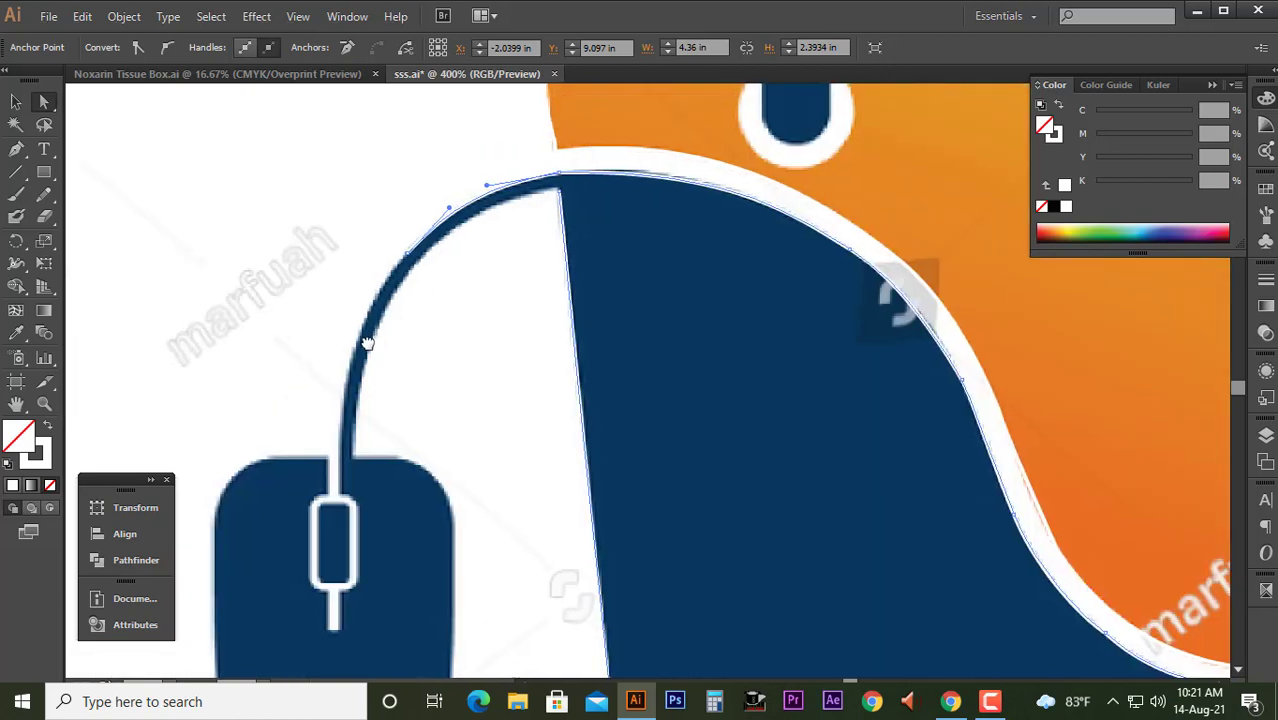
scroll(403, 278, "up", 1)
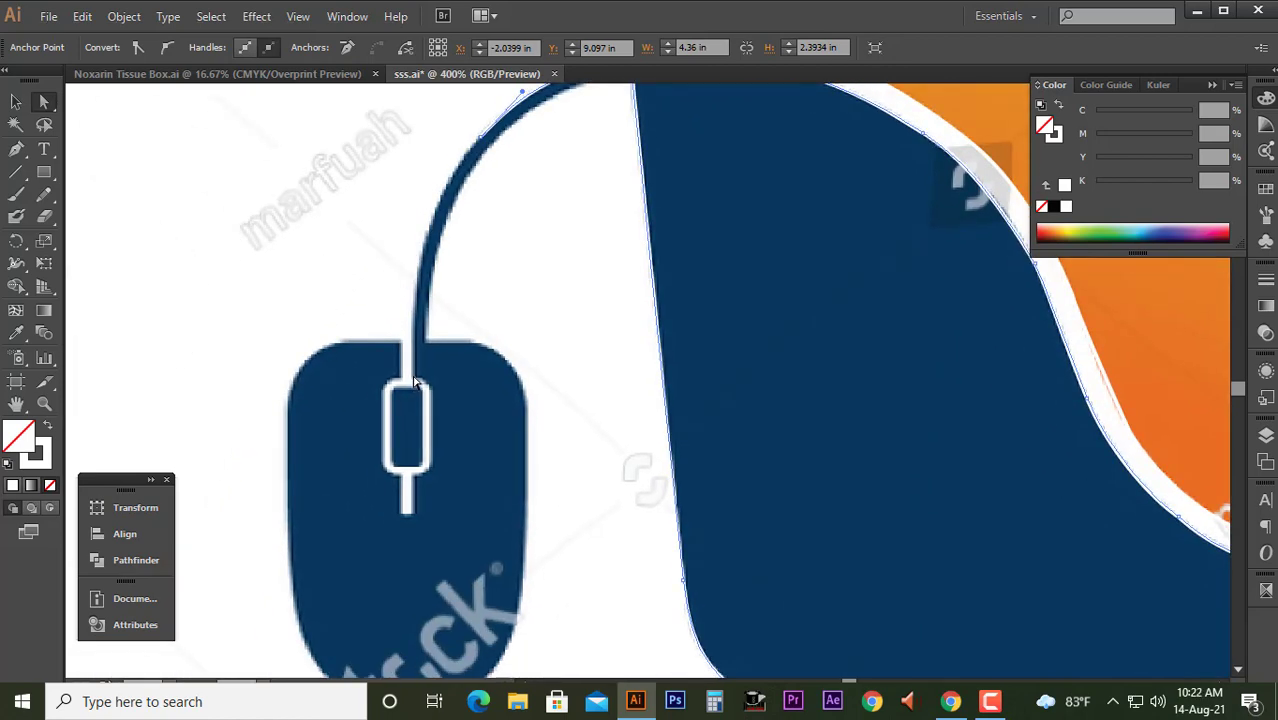
left_click(416, 383)
left_click_drag(500, 280, 495, 378)
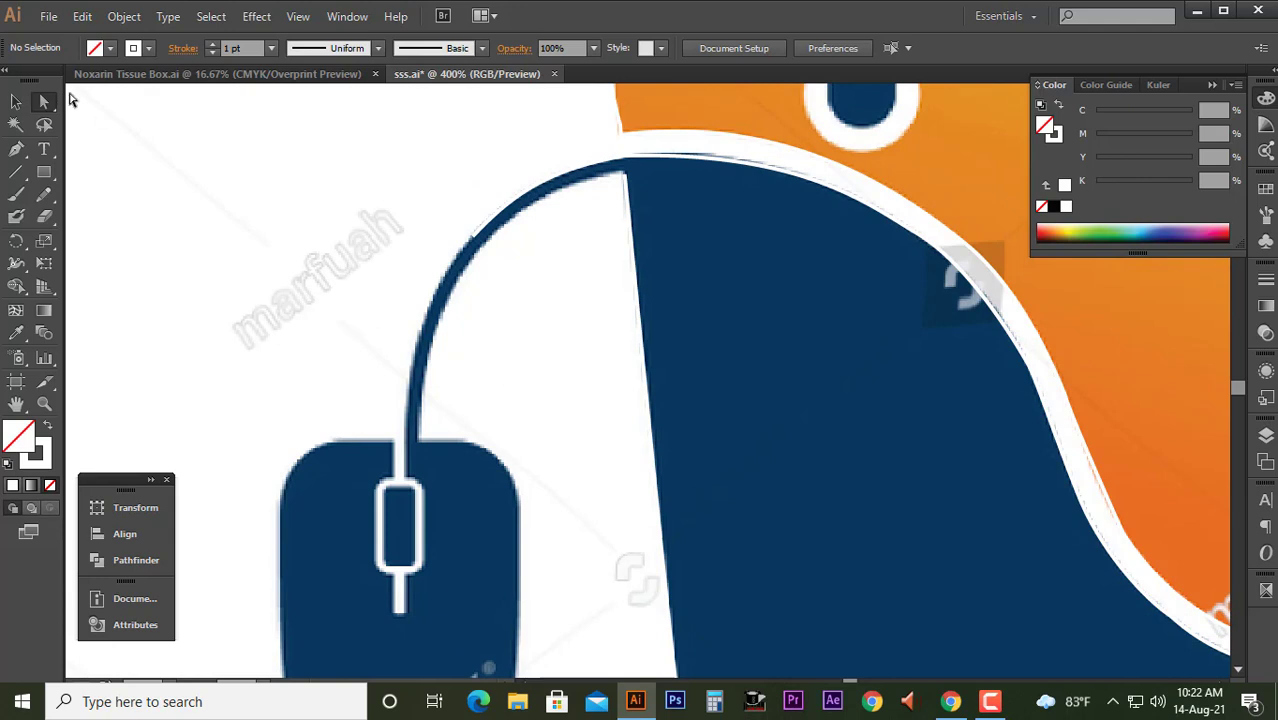
- Resume the path and add anchors down the cable to the mouse's scroll slot
left_click(27, 152)
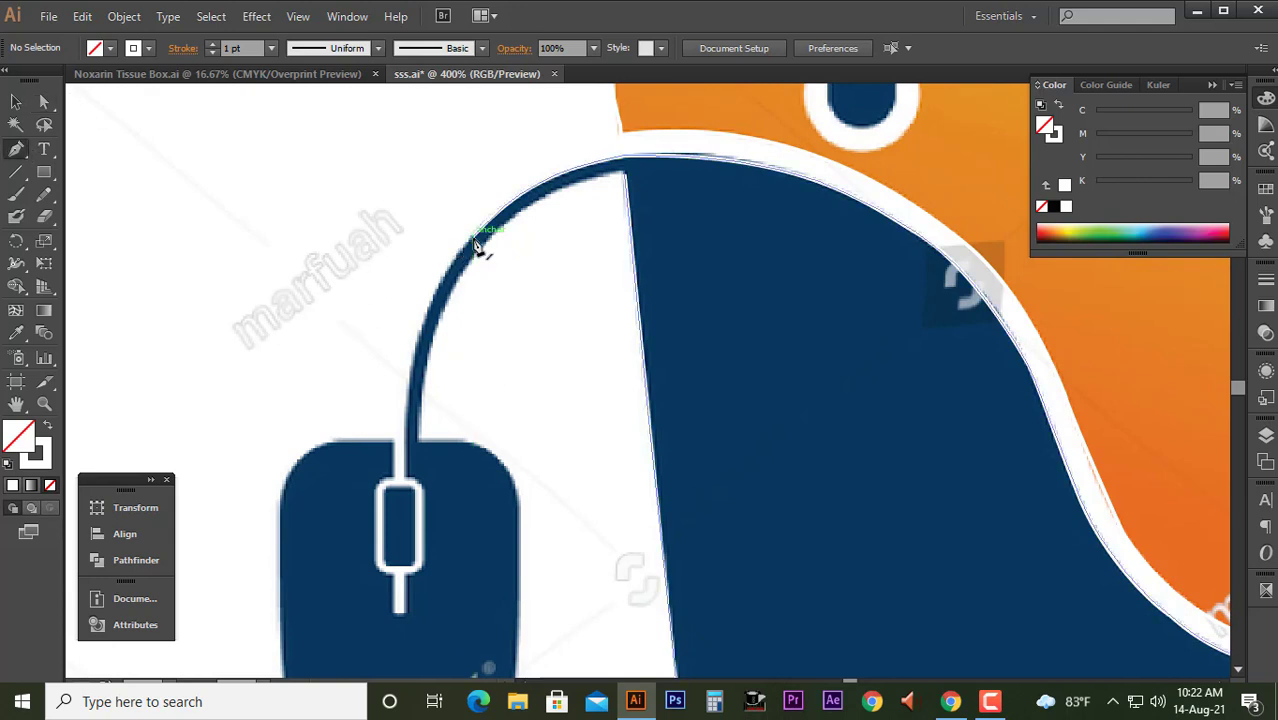
left_click_drag(472, 240, 407, 376)
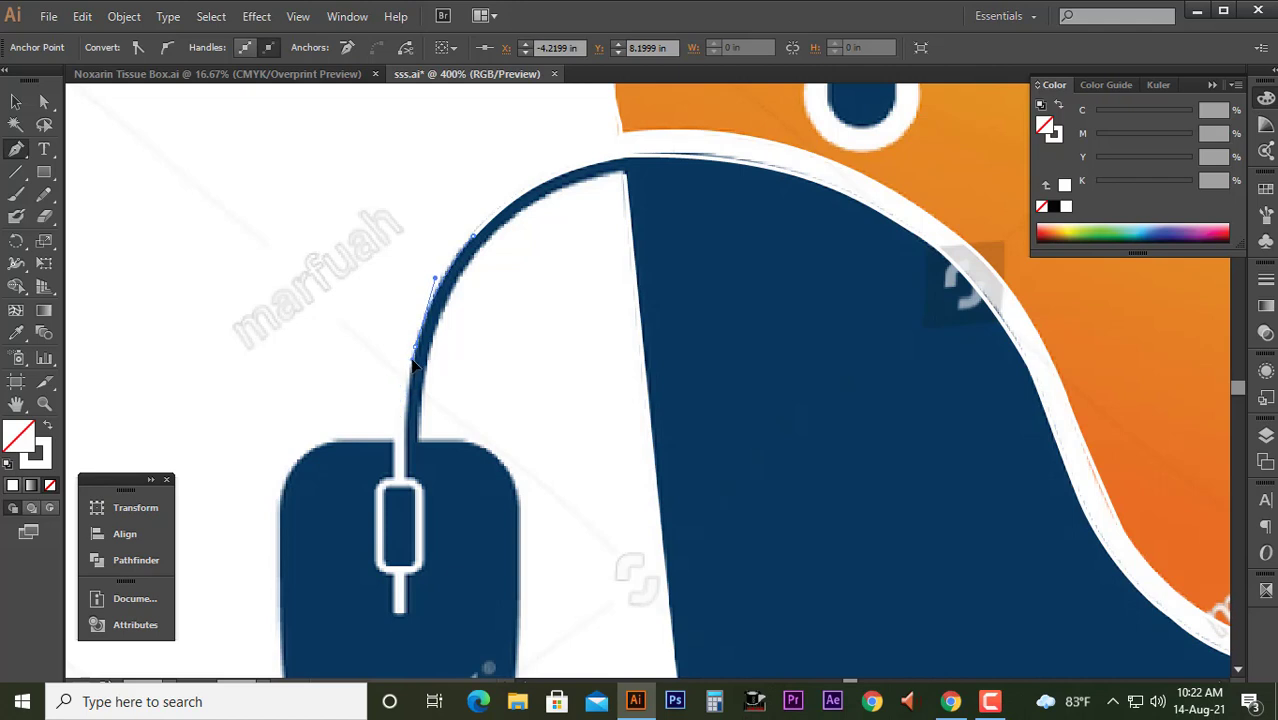
left_click(413, 366)
scroll(415, 330, "down", 2)
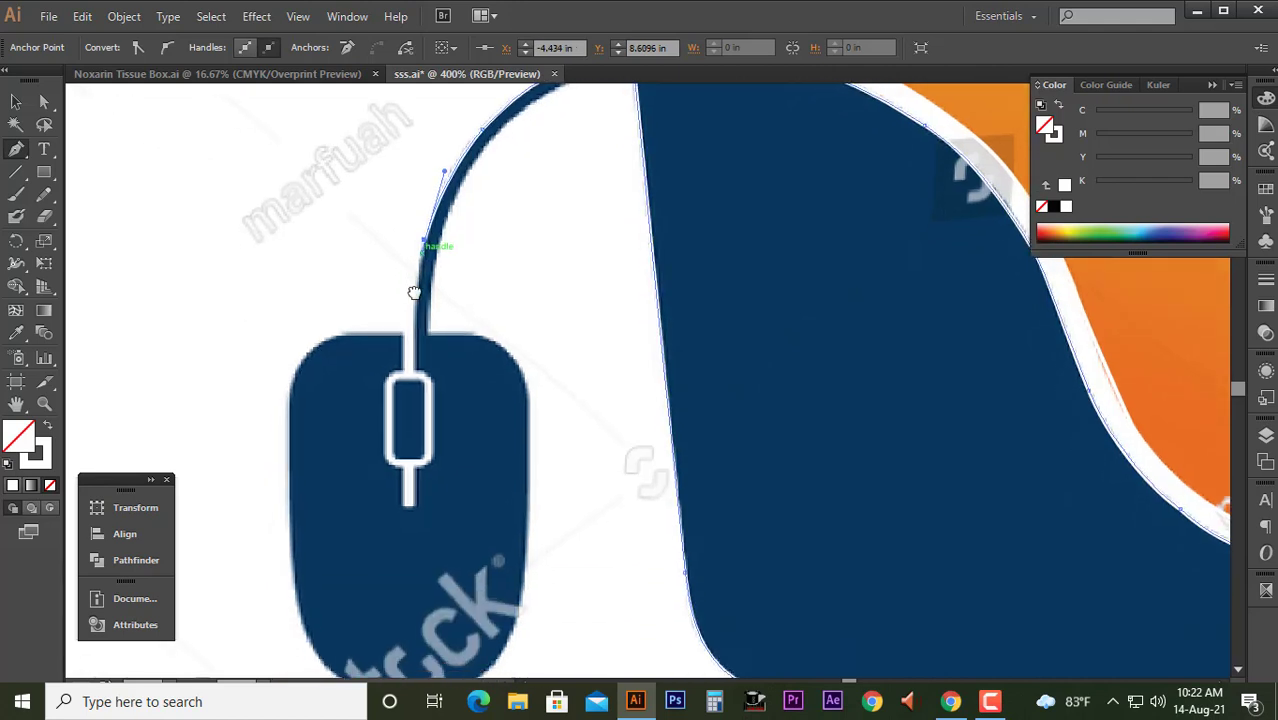
left_click(413, 387)
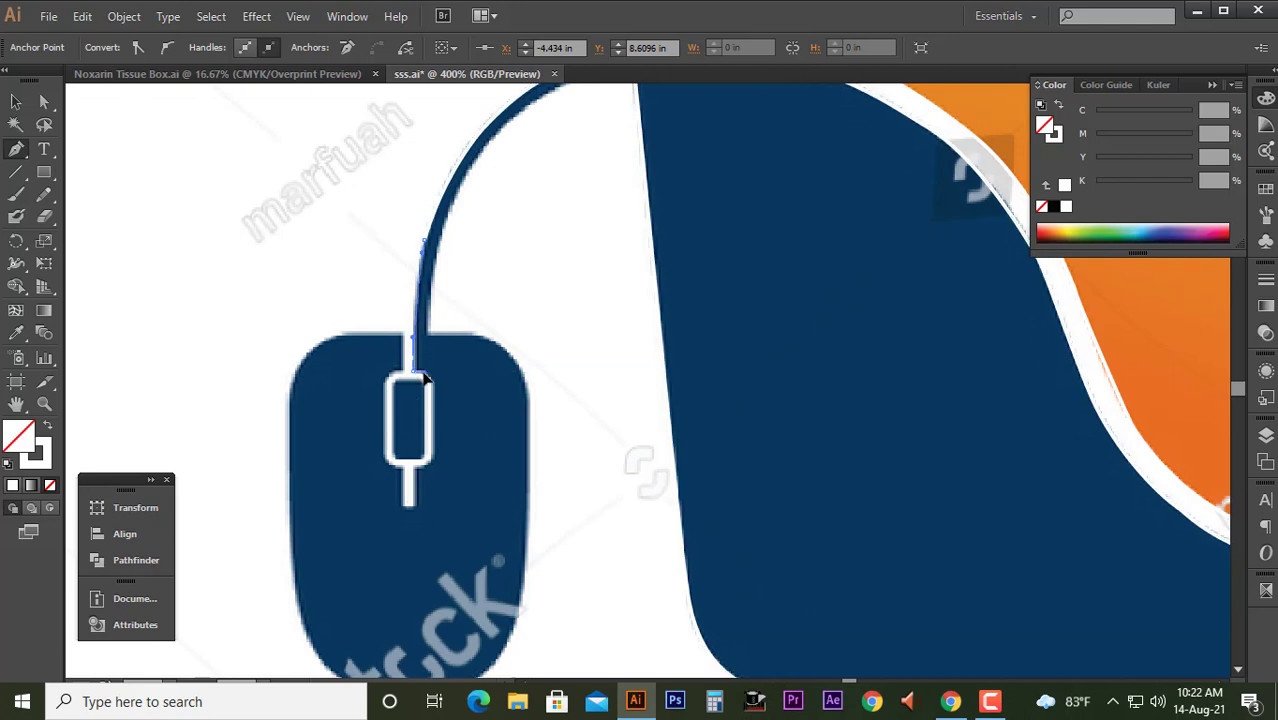
scroll(424, 376, "up", 1)
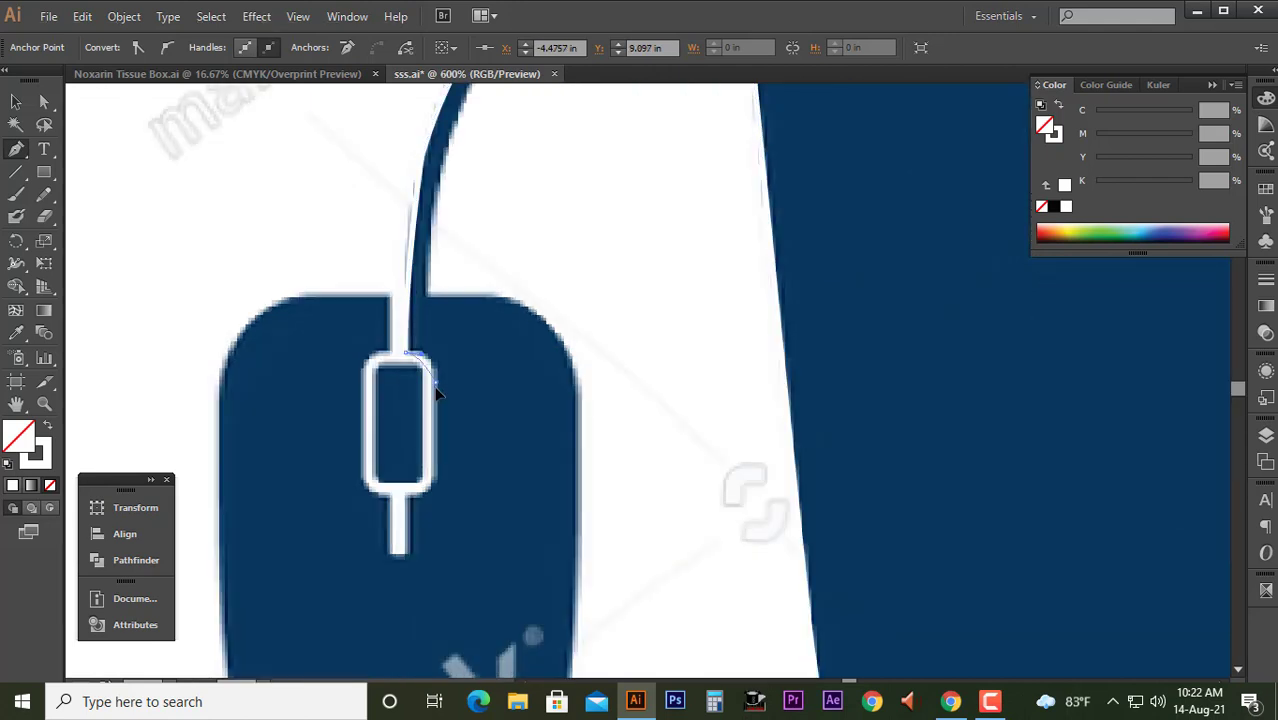
- Trace down the scroll slot's right side to its bottom and the stem's base
scroll(445, 421, "down", 2)
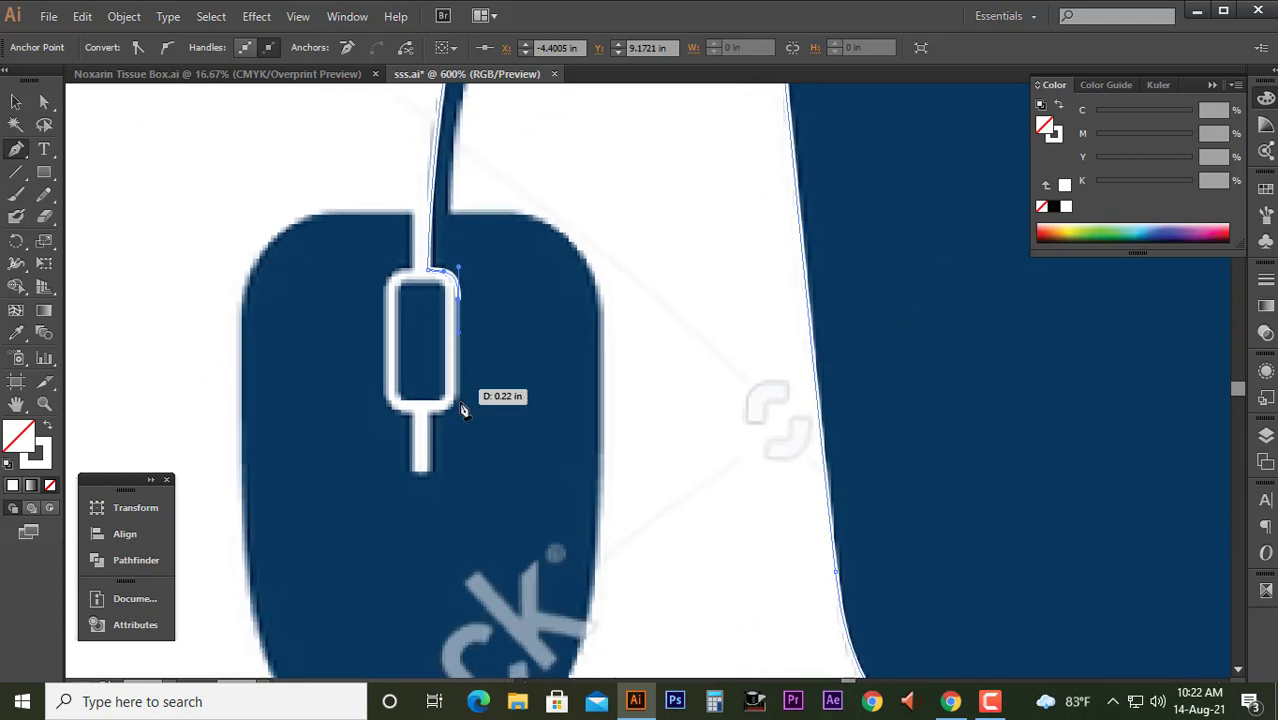
left_click_drag(427, 412, 396, 412)
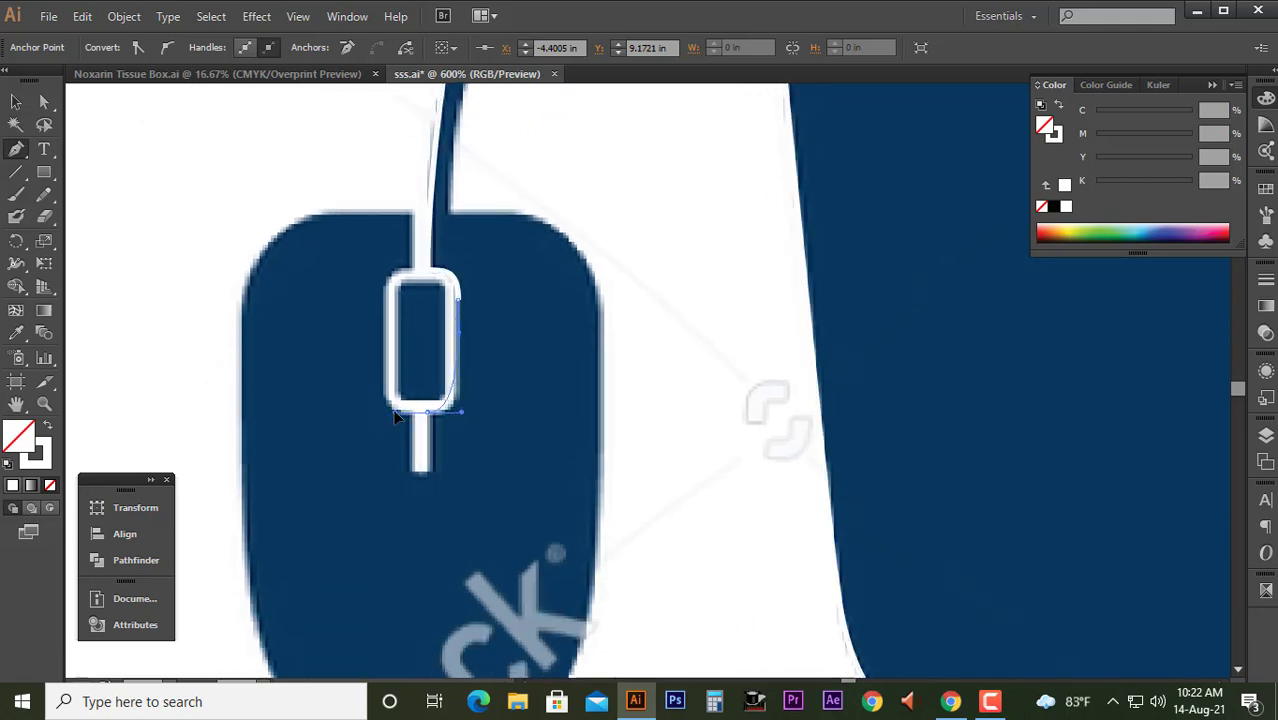
key("ctrl+z")
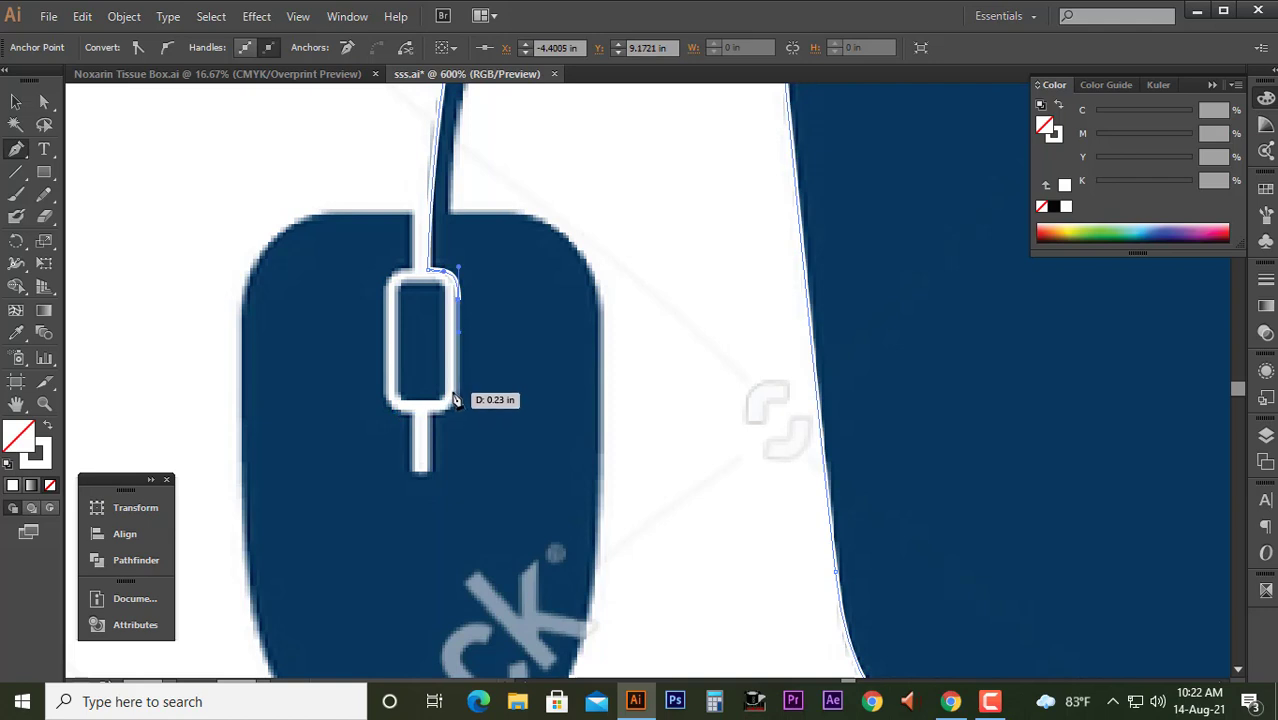
left_click(457, 388)
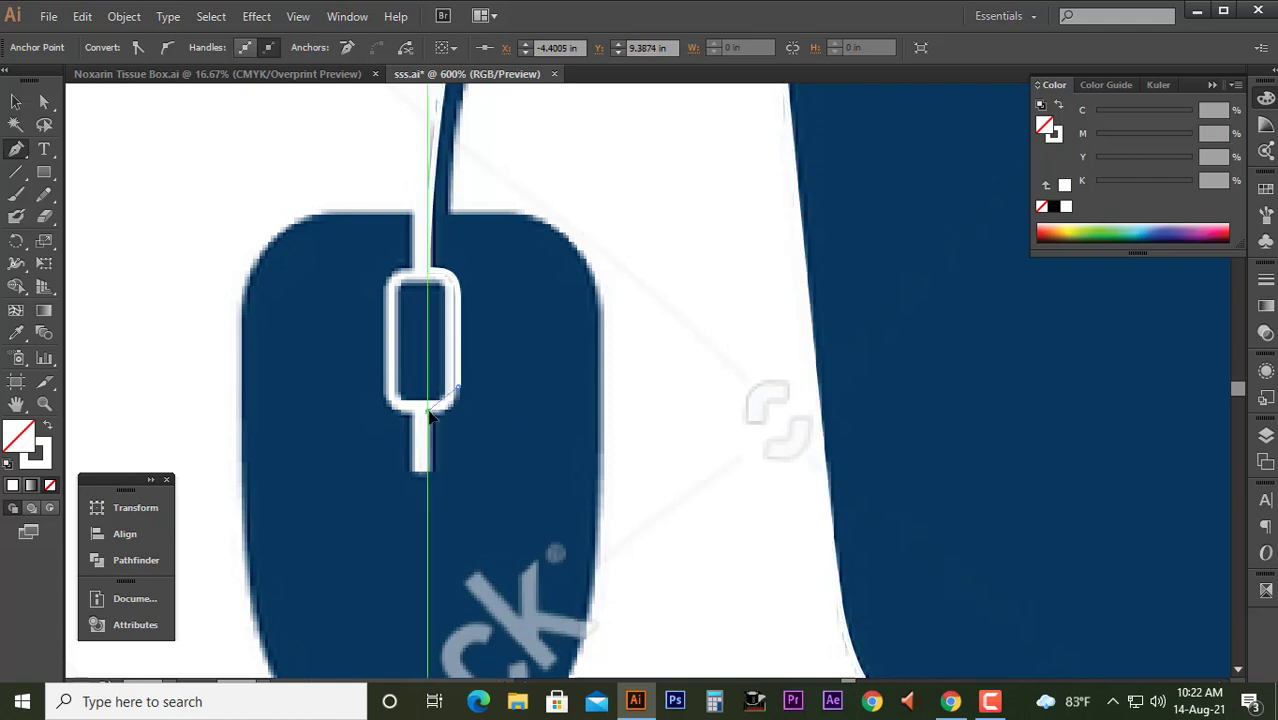
left_click_drag(427, 412, 391, 410)
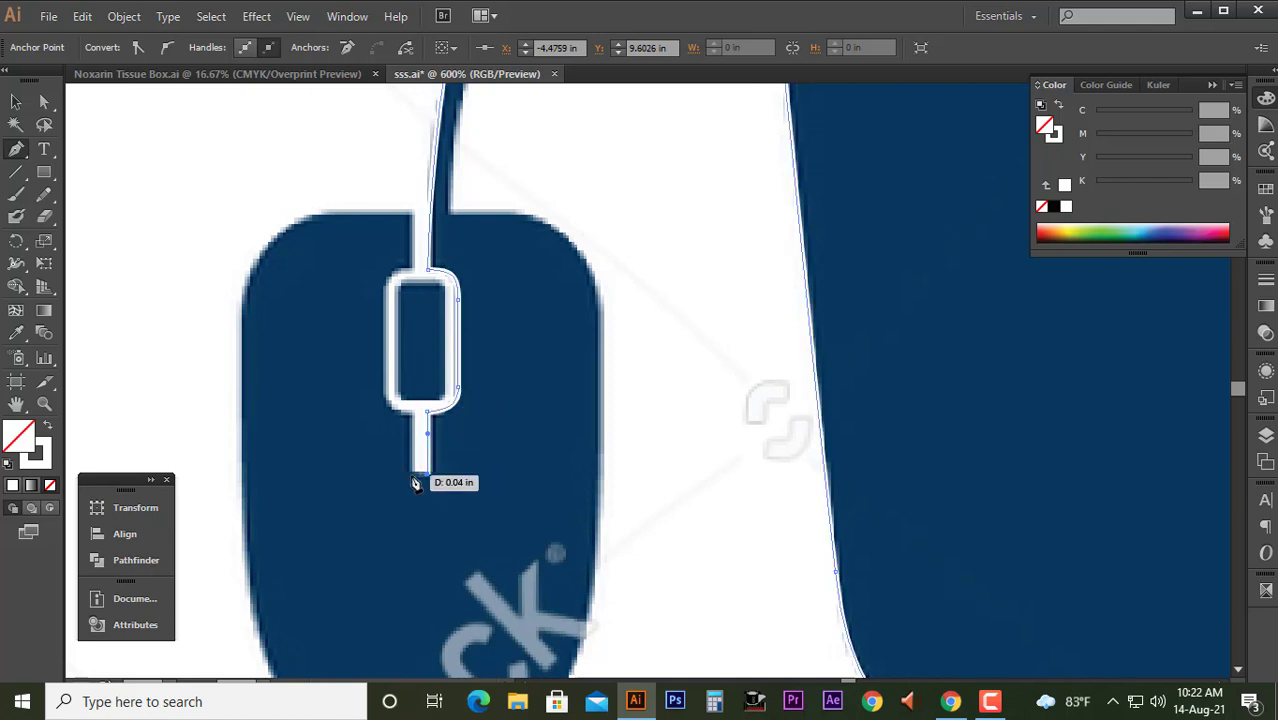
left_click(411, 474)
left_click(410, 413)
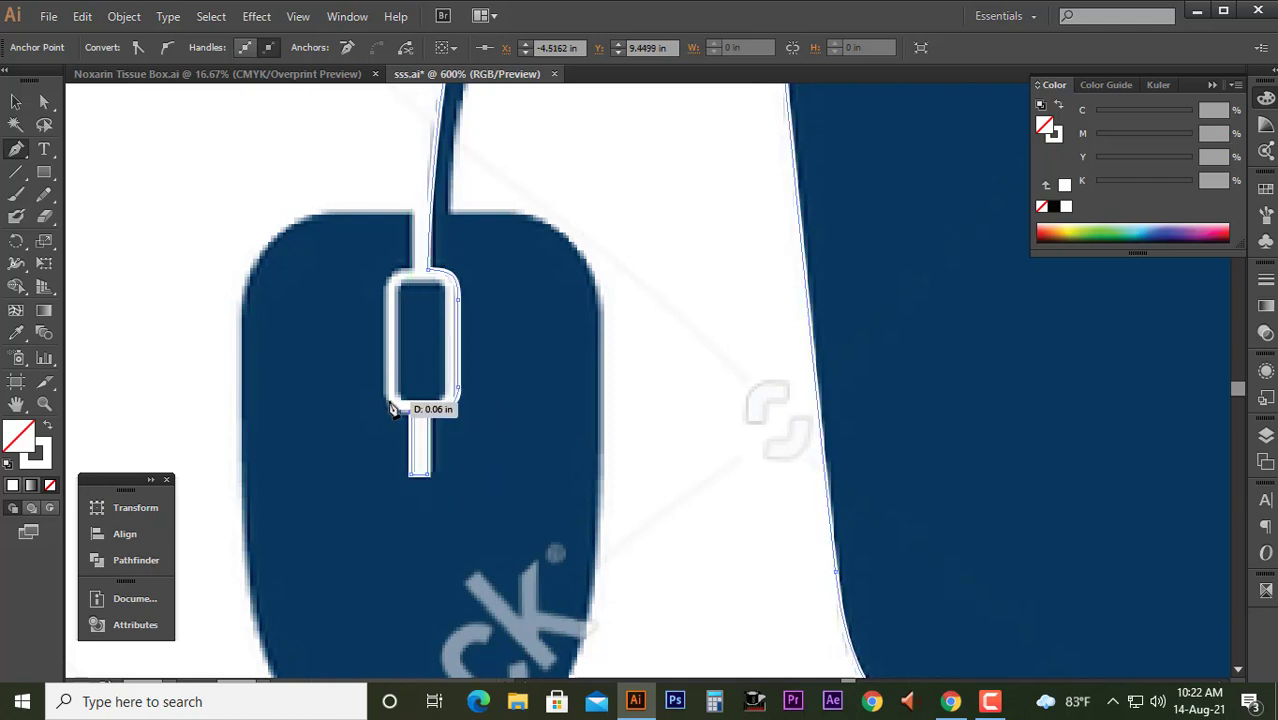
- Round the slot's bottom-left corner, go up its left side and around the mouse's top-left corner
mouse_move(391, 399)
left_mouse_down()
mouse_move(389, 292)
mouse_move(427, 279)
left_mouse_up()
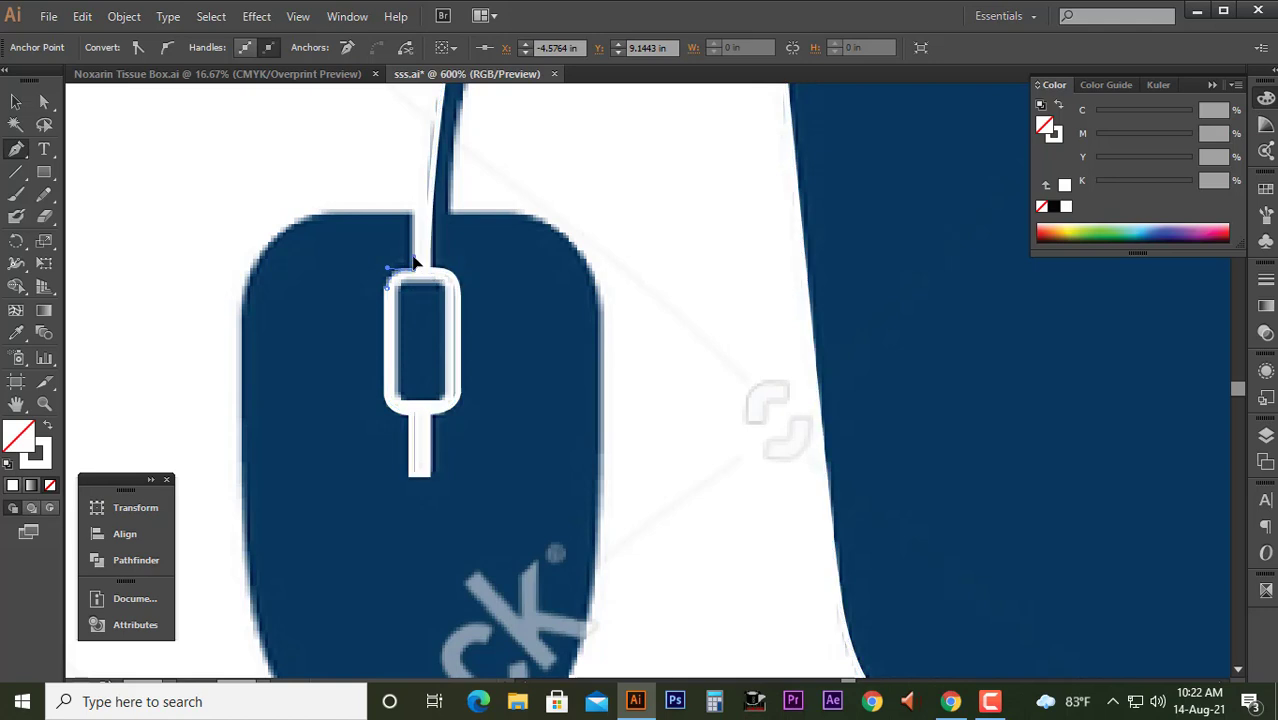
mouse_move(415, 263)
left_mouse_down()
mouse_move(415, 218)
mouse_move(330, 214)
left_mouse_up()
left_click(243, 298)
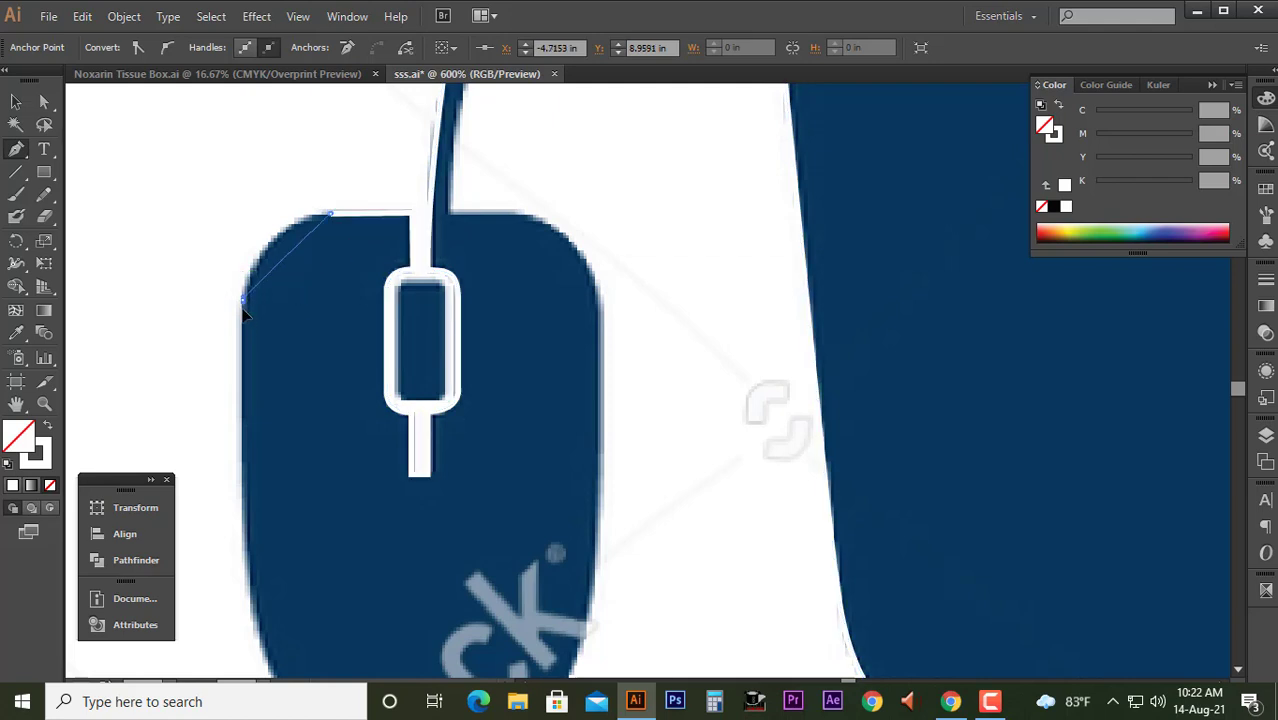
left_click_drag(243, 311, 243, 390)
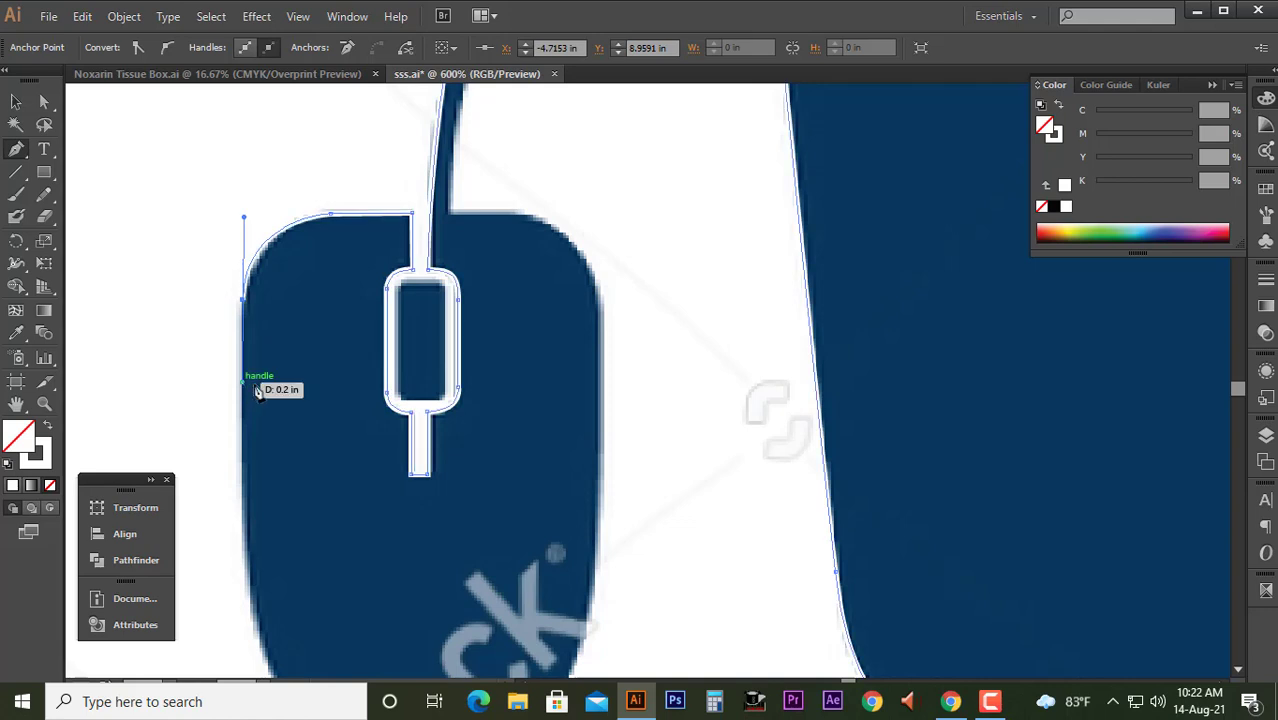
key("ctrl+minus")
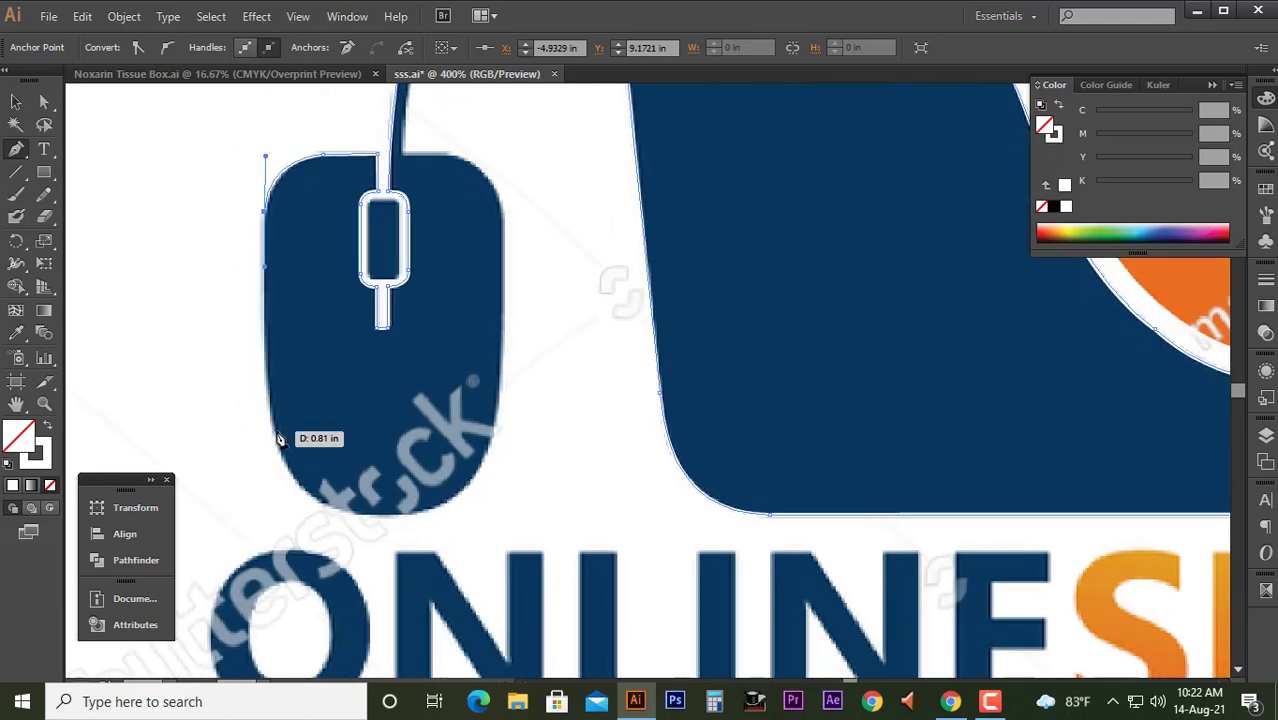
- Pen-trace around the mouse's bottom and sides, then back up the cable to close the path
left_click_drag(276, 430, 282, 460)
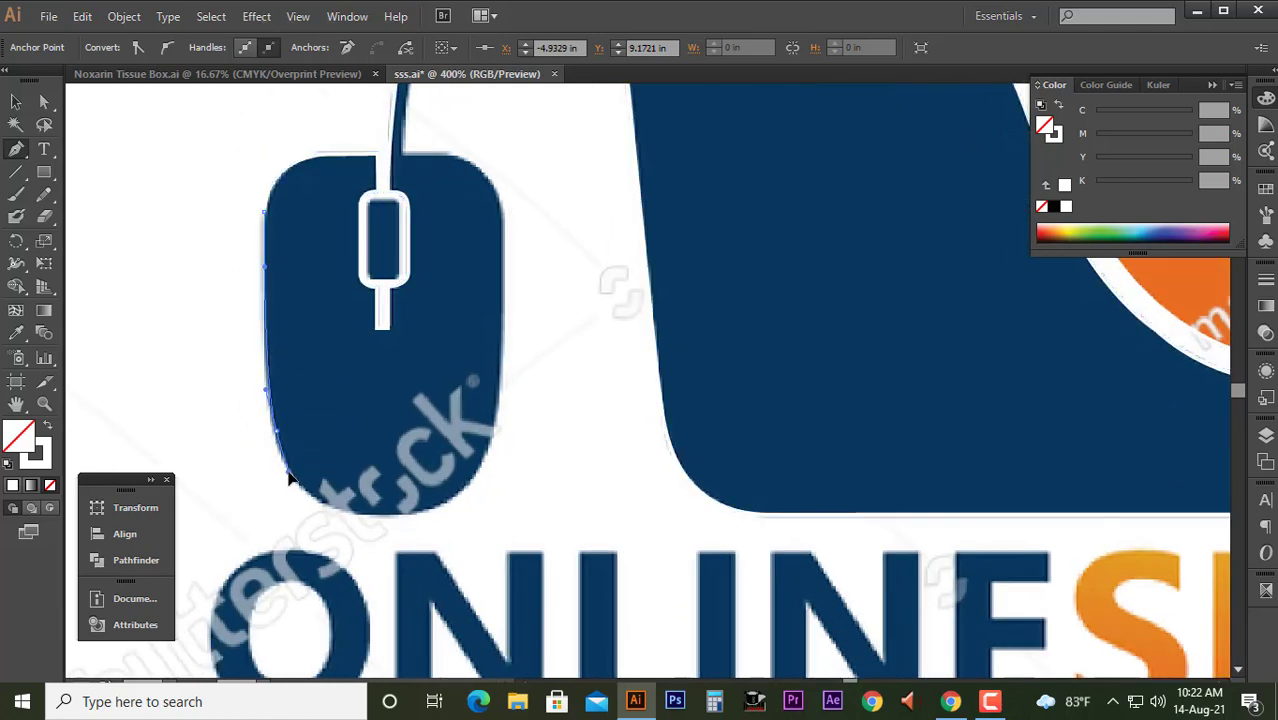
left_click(381, 518)
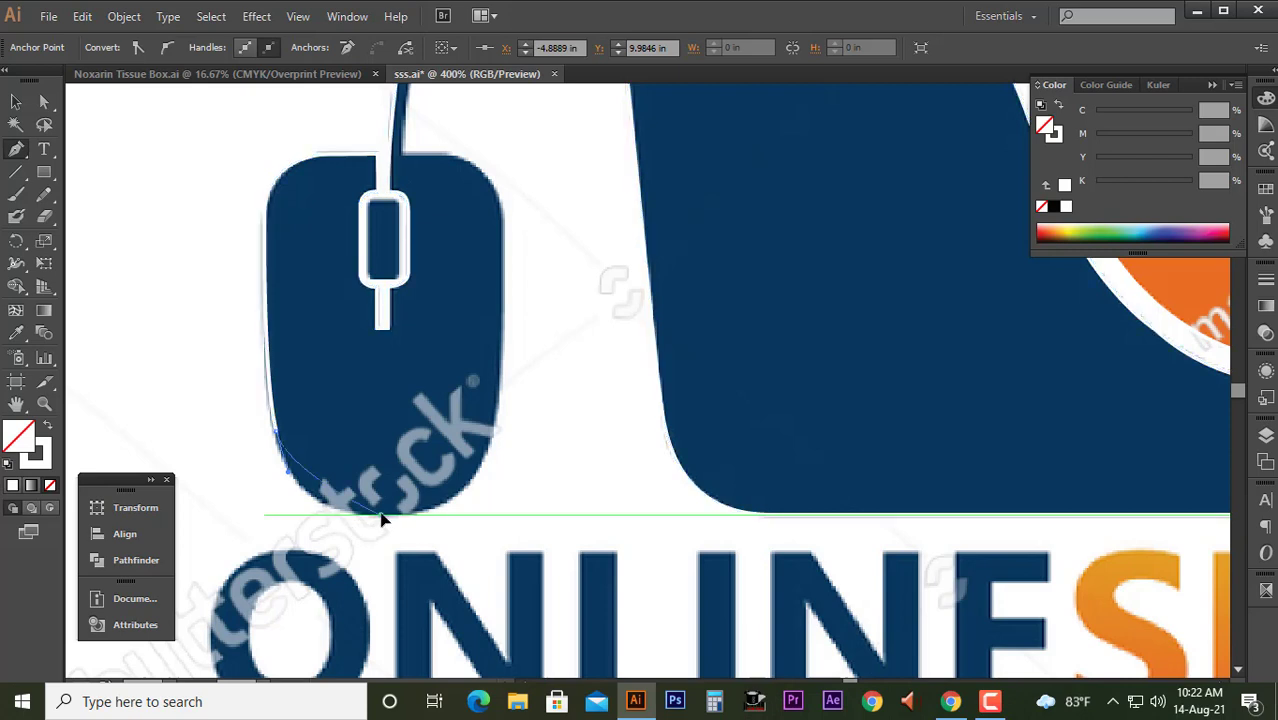
left_click_drag(381, 518, 463, 518)
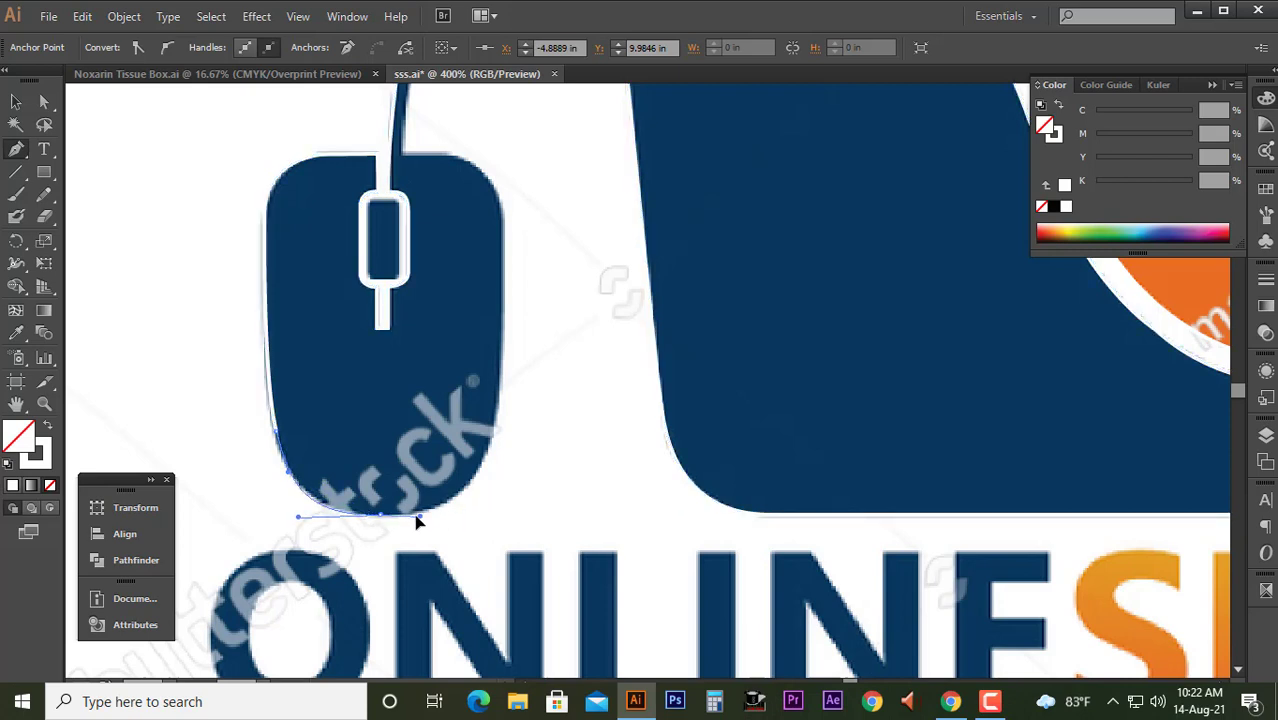
mouse_move(417, 519)
left_mouse_down()
mouse_move(498, 433)
mouse_move(482, 180)
mouse_move(502, 207)
mouse_move(496, 192)
mouse_move(413, 163)
left_mouse_up()
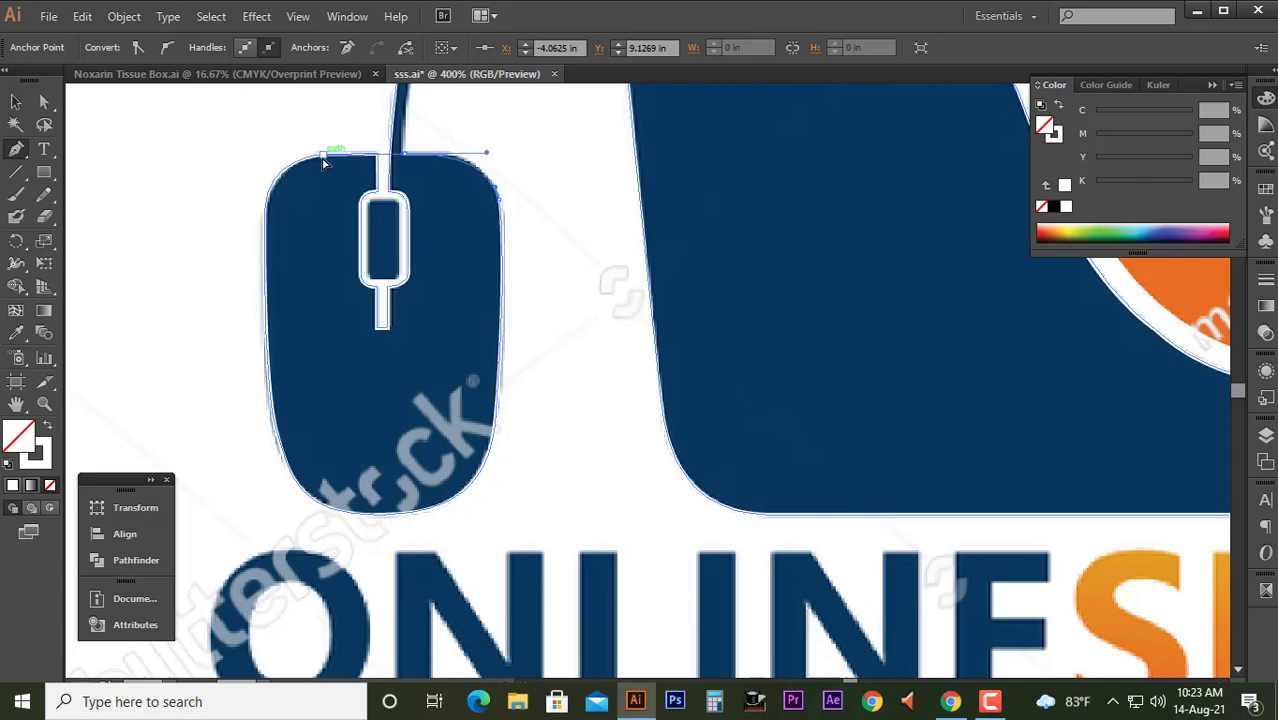
left_click_drag(321, 162, 385, 146)
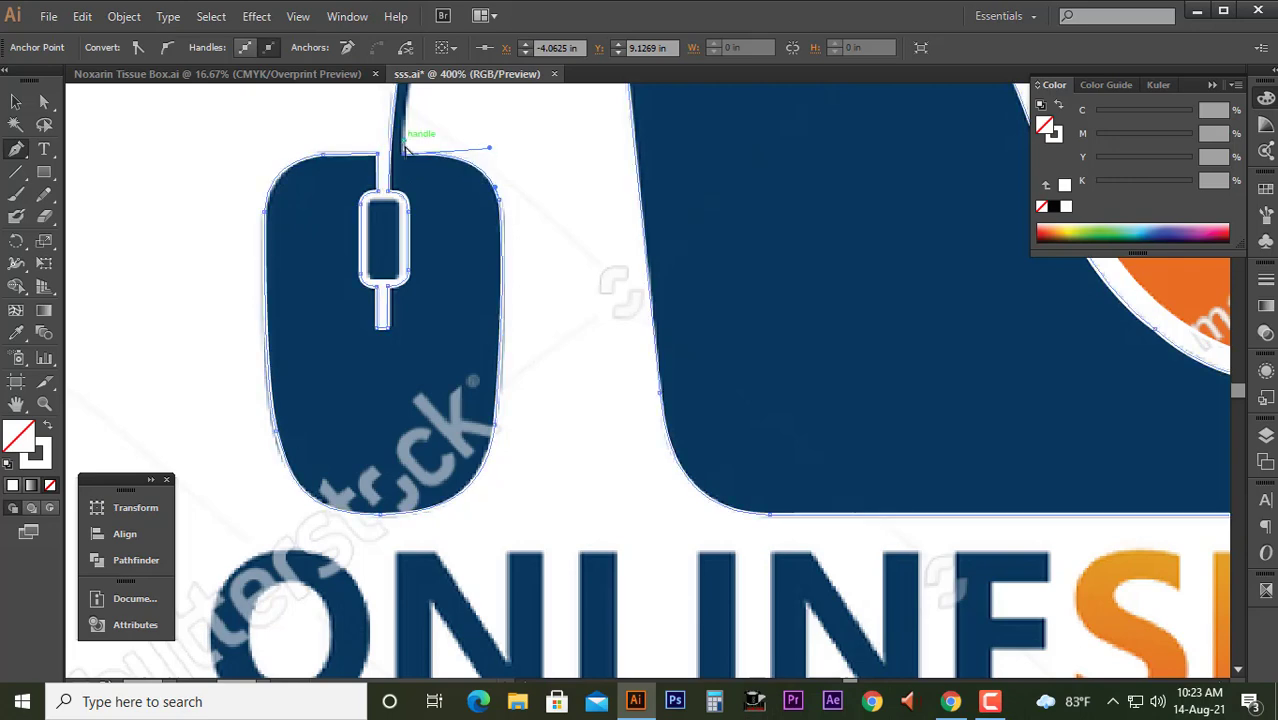
left_click_drag(419, 104, 357, 383)
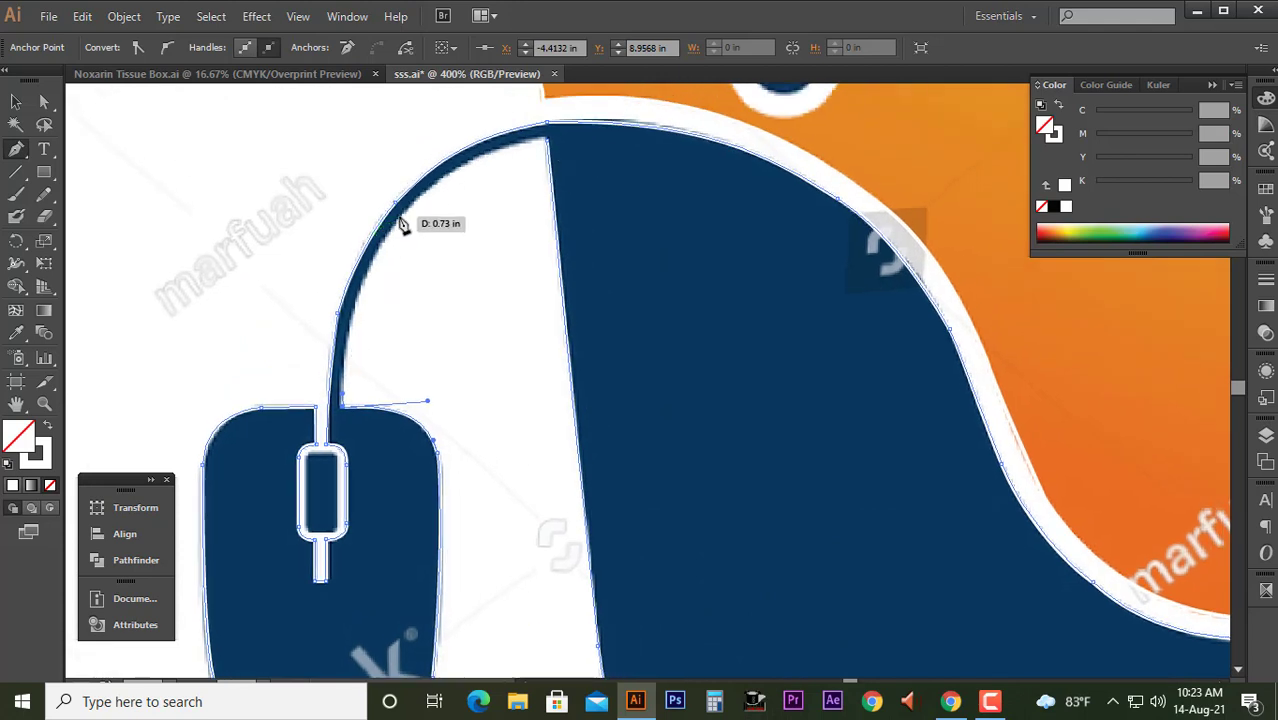
left_click_drag(400, 224, 452, 170)
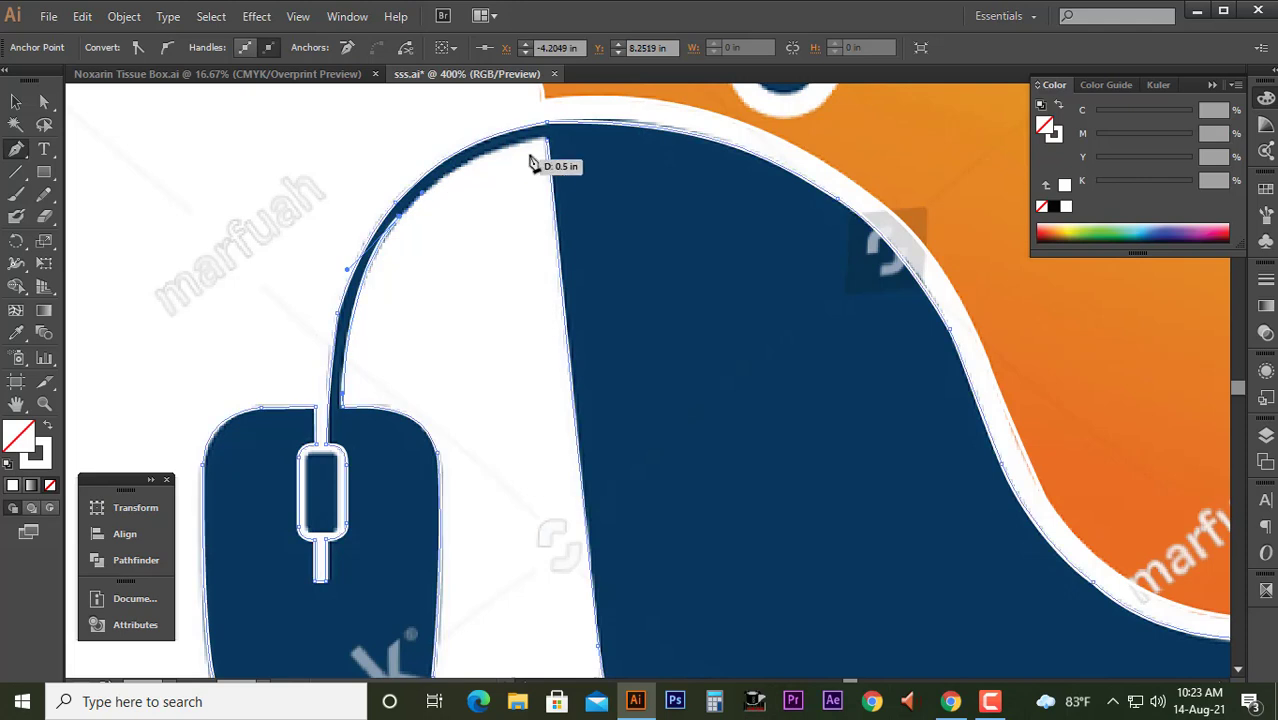
mouse_move(552, 137)
left_mouse_down()
mouse_move(591, 157)
mouse_move(622, 139)
left_mouse_up()
key("ctrl+a")
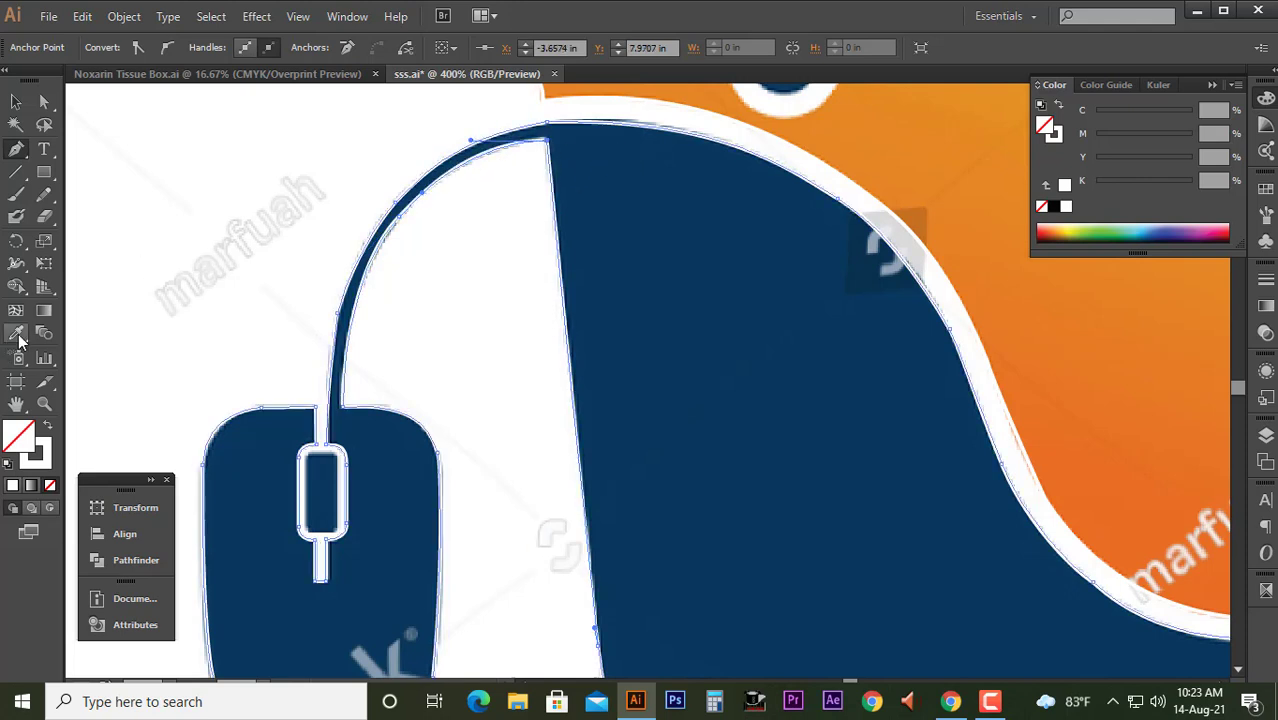
- Fill the closed mouse-and-cable shape with the bag's navy using the Eyedropper
left_click(20, 340)
left_click(633, 311)
key("v")
left_click_drag(462, 334, 466, 229)
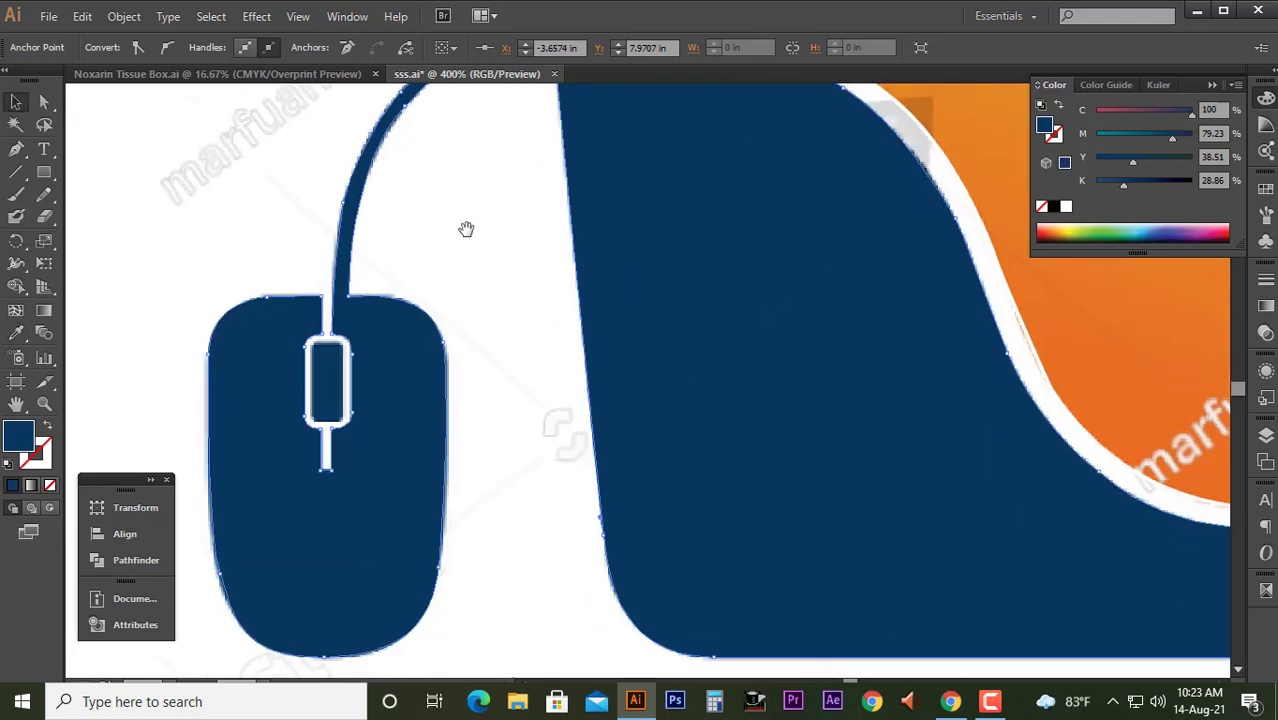
left_click(88, 231)
left_click(44, 171)
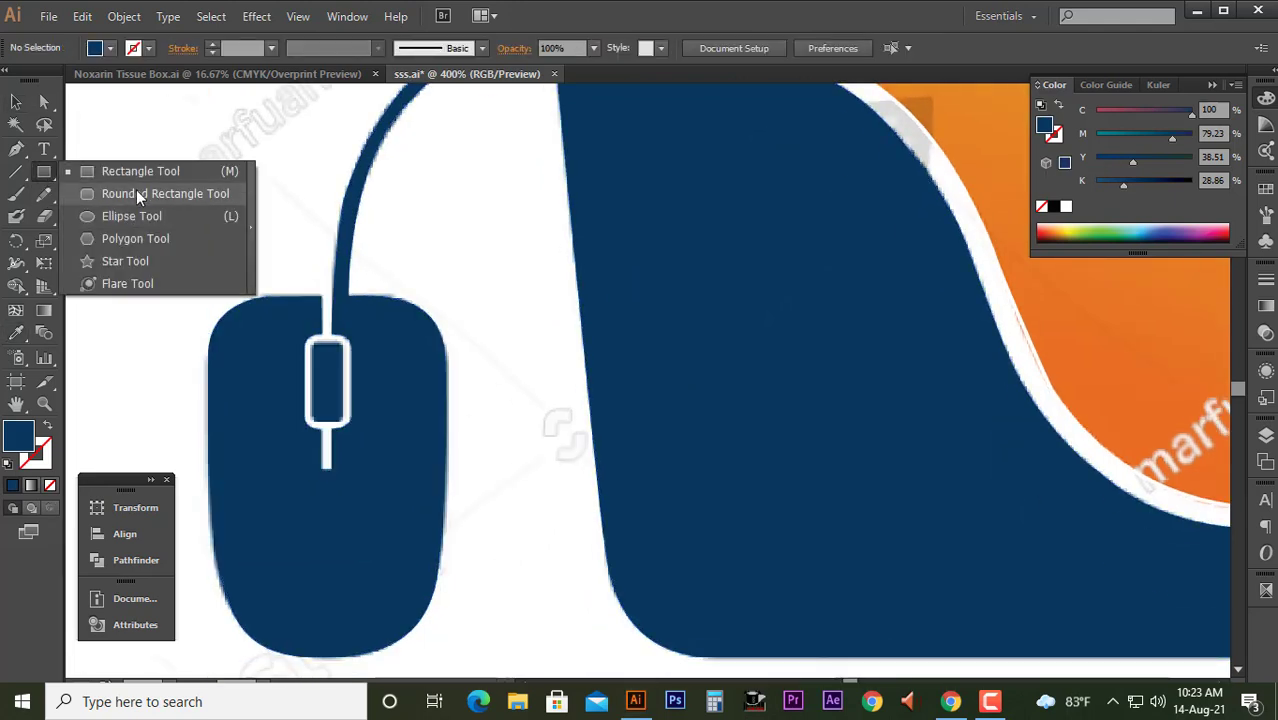
- Draw a rounded rectangle inside the mouse's button slot
left_click(138, 195)
left_click_drag(310, 342, 345, 421)
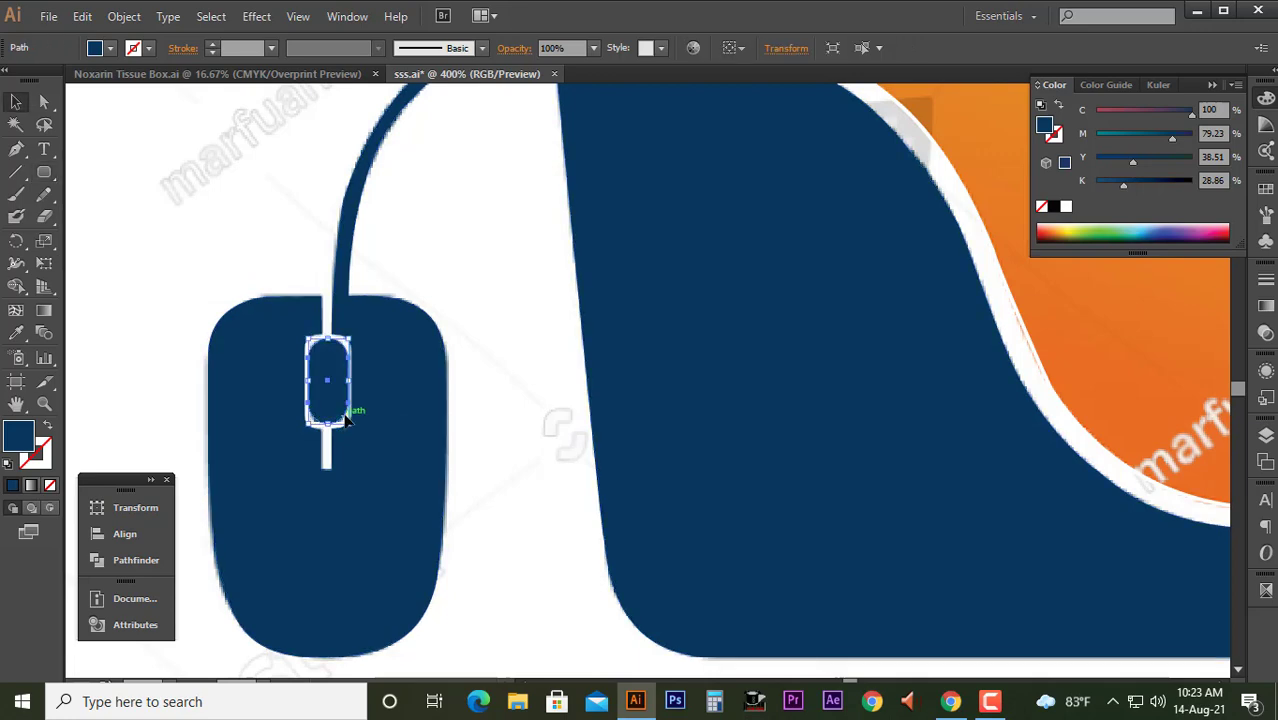
key("v")
left_click(419, 400)
key("ctrl+minus")
left_click_drag(613, 393, 373, 385)
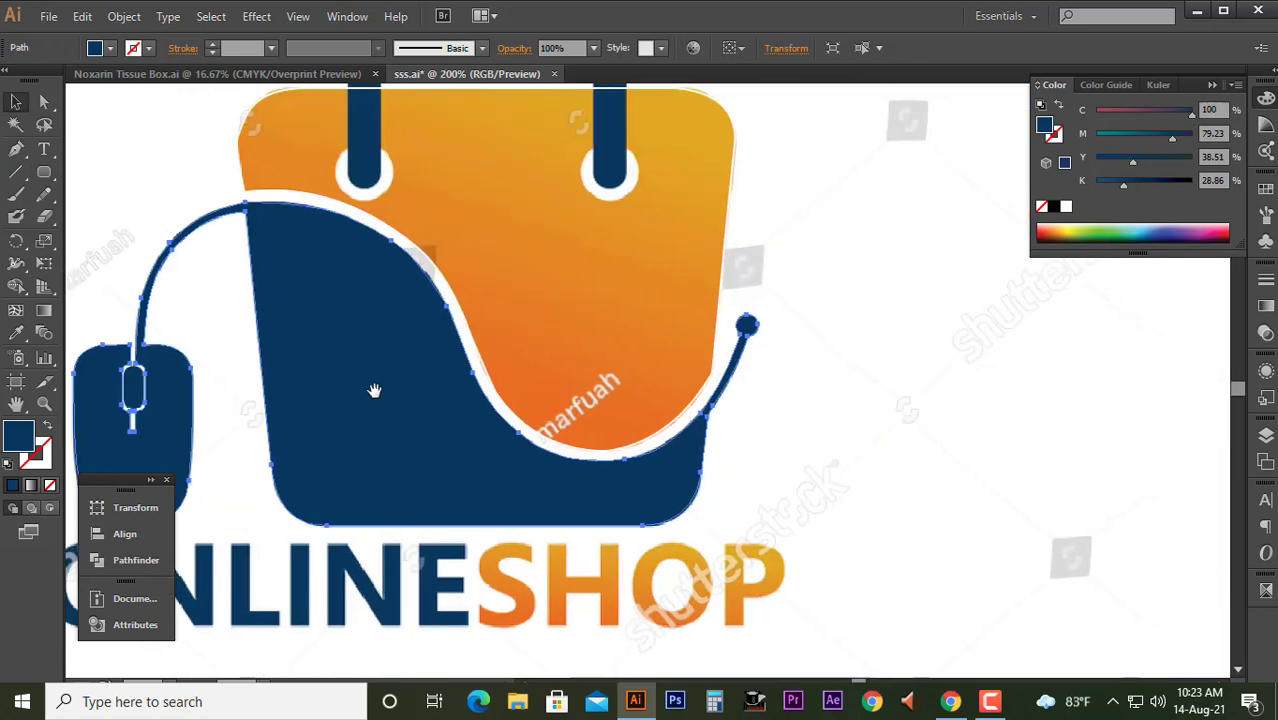
- Draw a small circle centred on the cable's end ball
left_click_drag(44, 172, 120, 210)
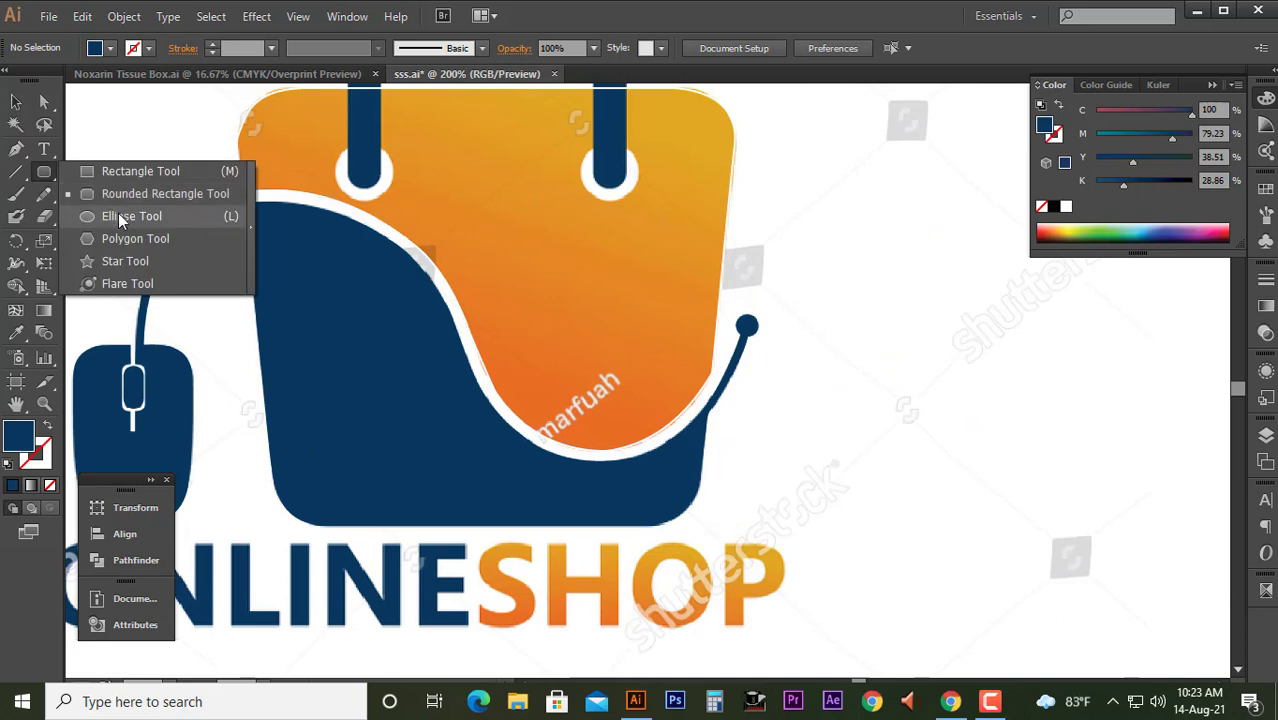
scroll(779, 327, "up", 3)
scroll(779, 327, "up", 3)
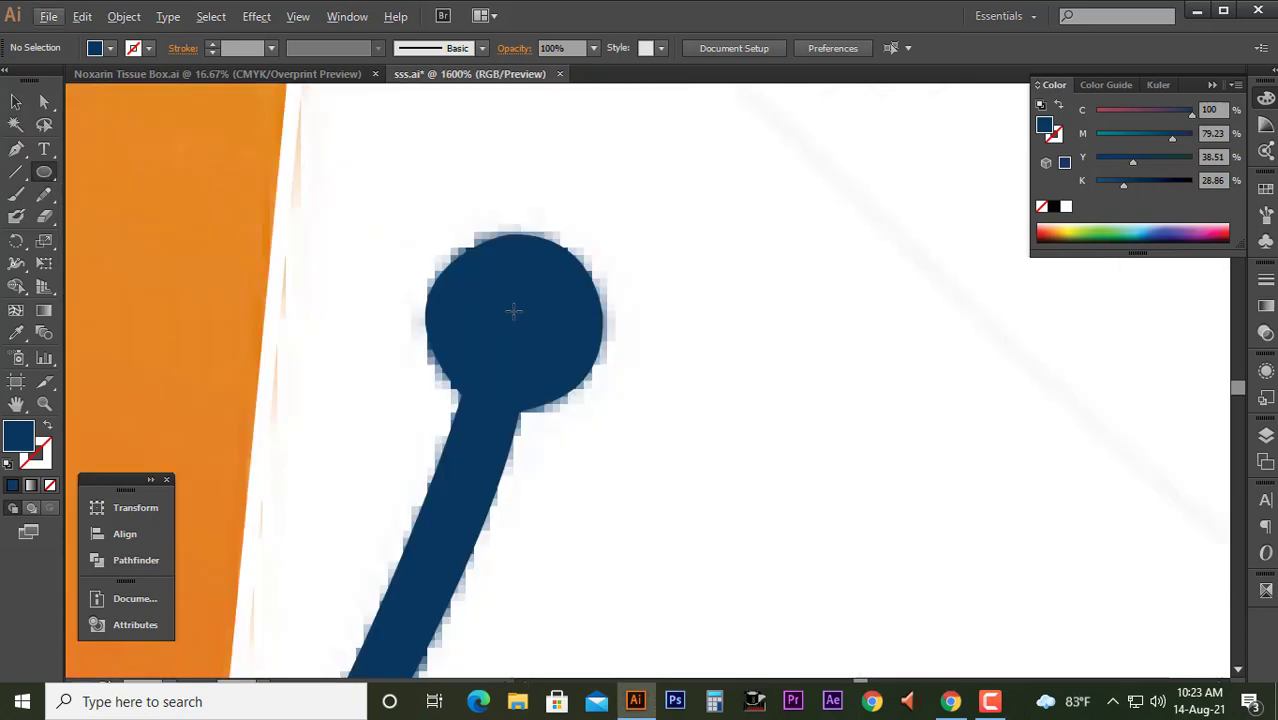
left_click_drag(505, 311, 561, 366)
key("v")
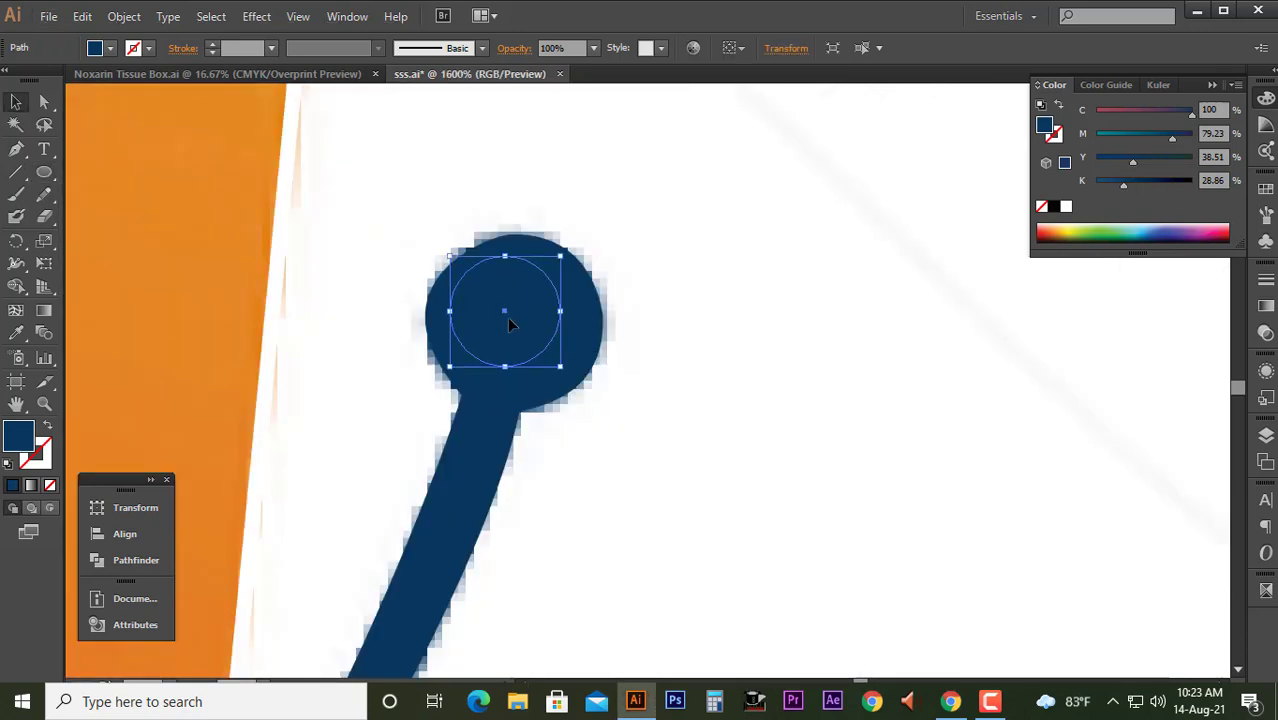
mouse_move(506, 315)
left_mouse_down()
mouse_move(521, 334)
mouse_move(513, 322)
left_mouse_up()
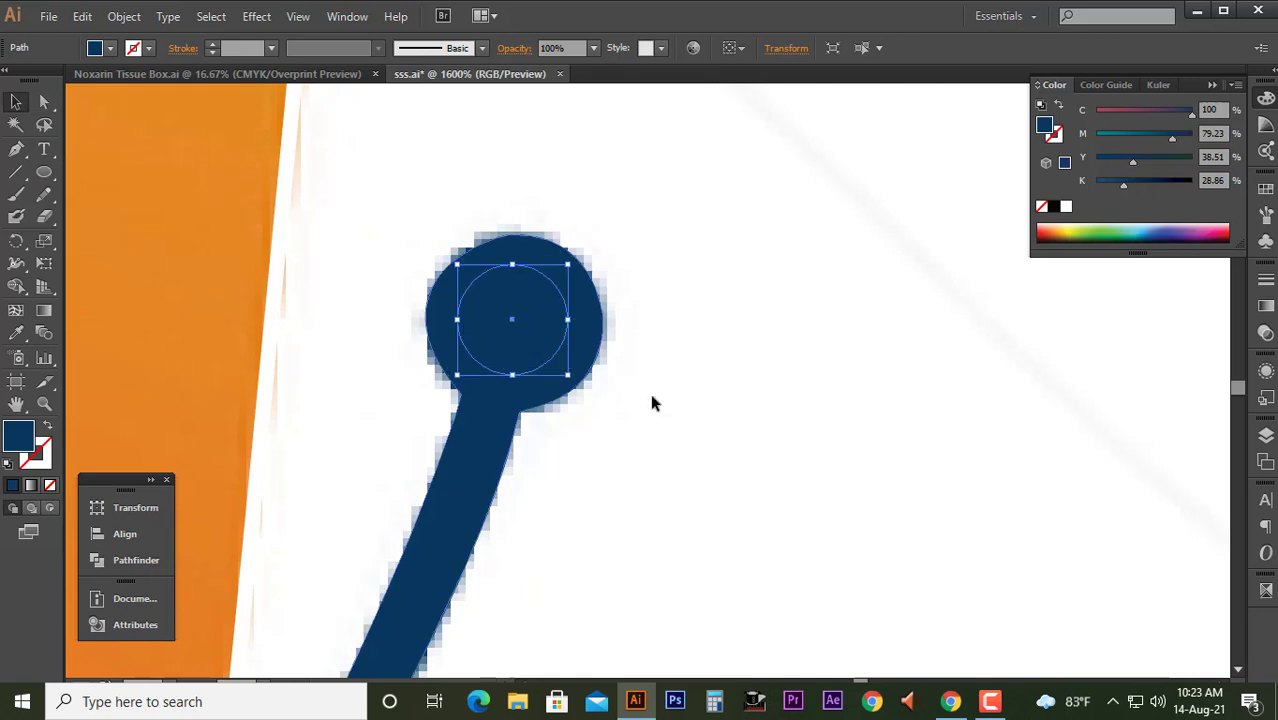
- Apply Pathfinder Exclude to the circle and ball to punch a hole through it
left_click_drag(650, 393, 544, 322)
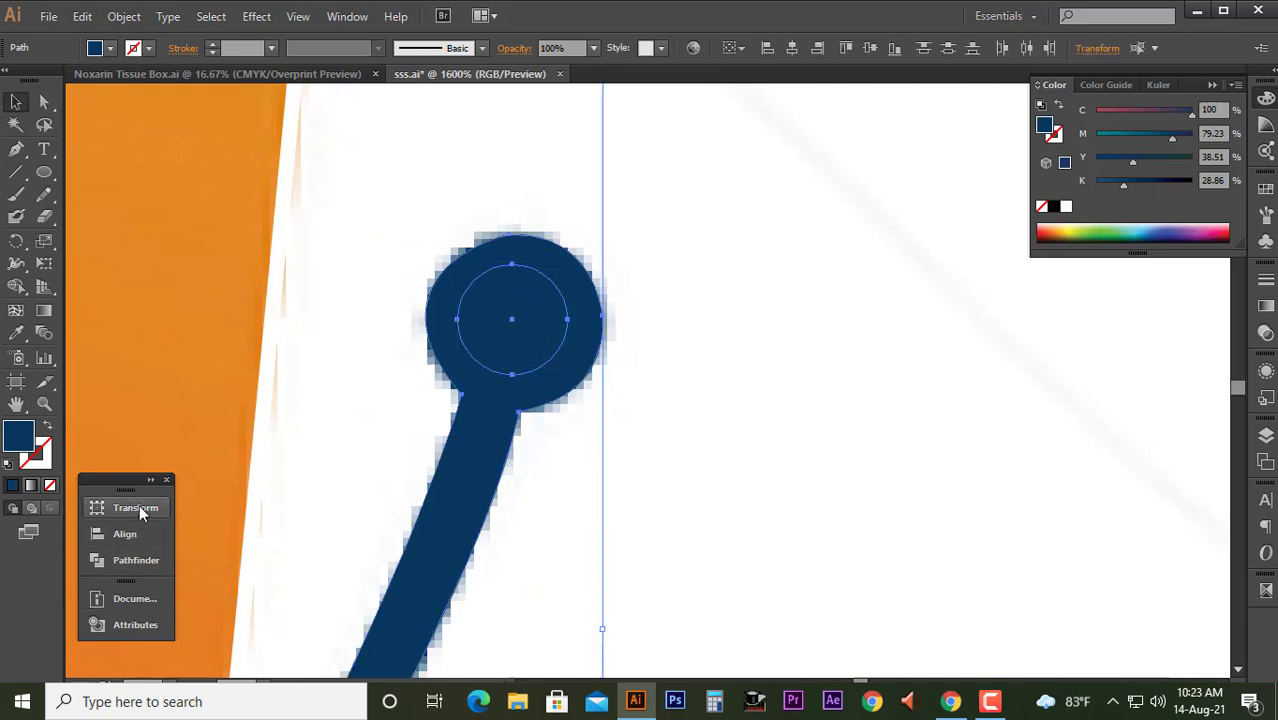
left_click(139, 505)
left_click(136, 560)
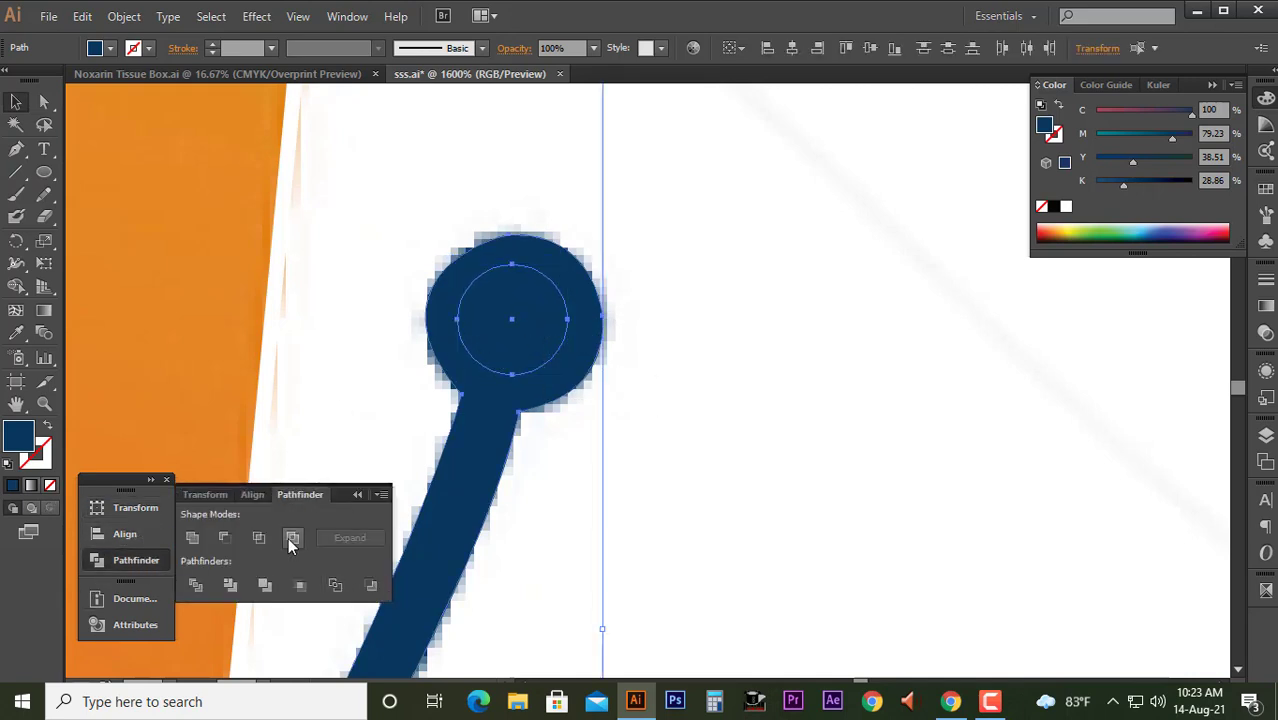
left_click(292, 540)
left_click(636, 488)
scroll(636, 488, "down", 5)
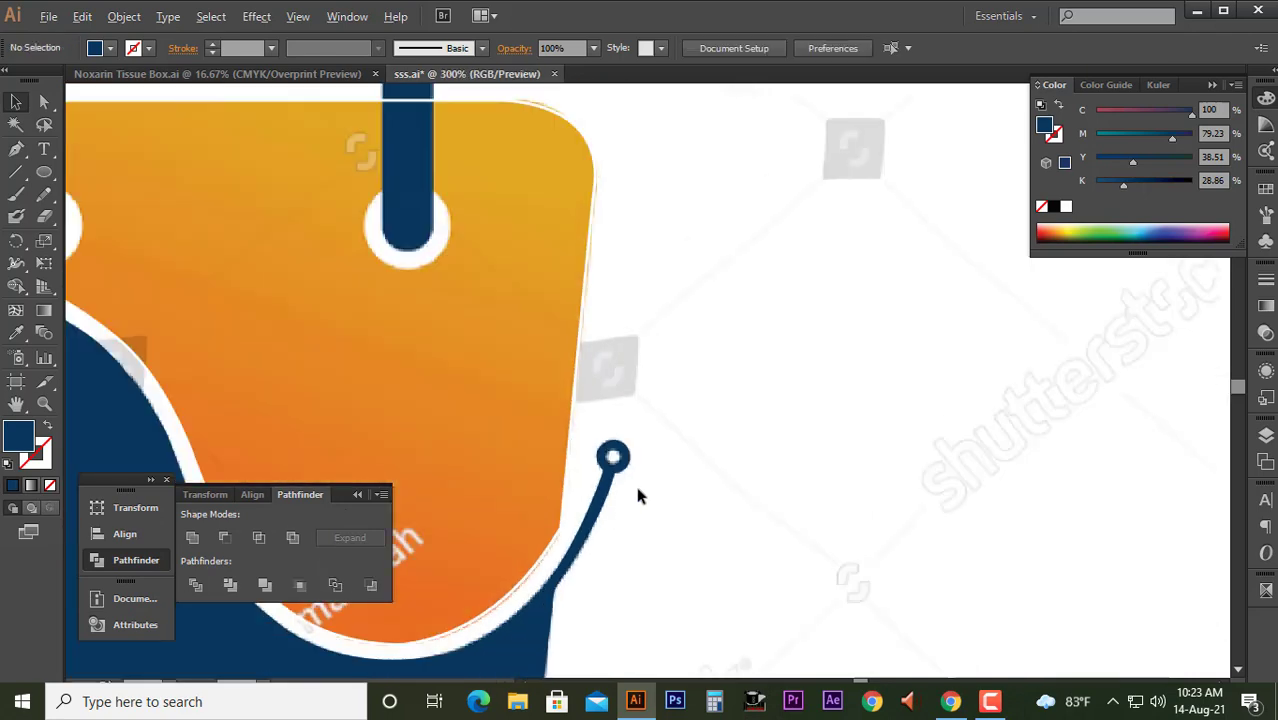
scroll(636, 488, "down", 2)
- Type 'ONLINE SHOP' as a new text line below the logo
scroll(636, 486, "down", 1)
scroll(636, 486, "down", 2)
key("Tab")
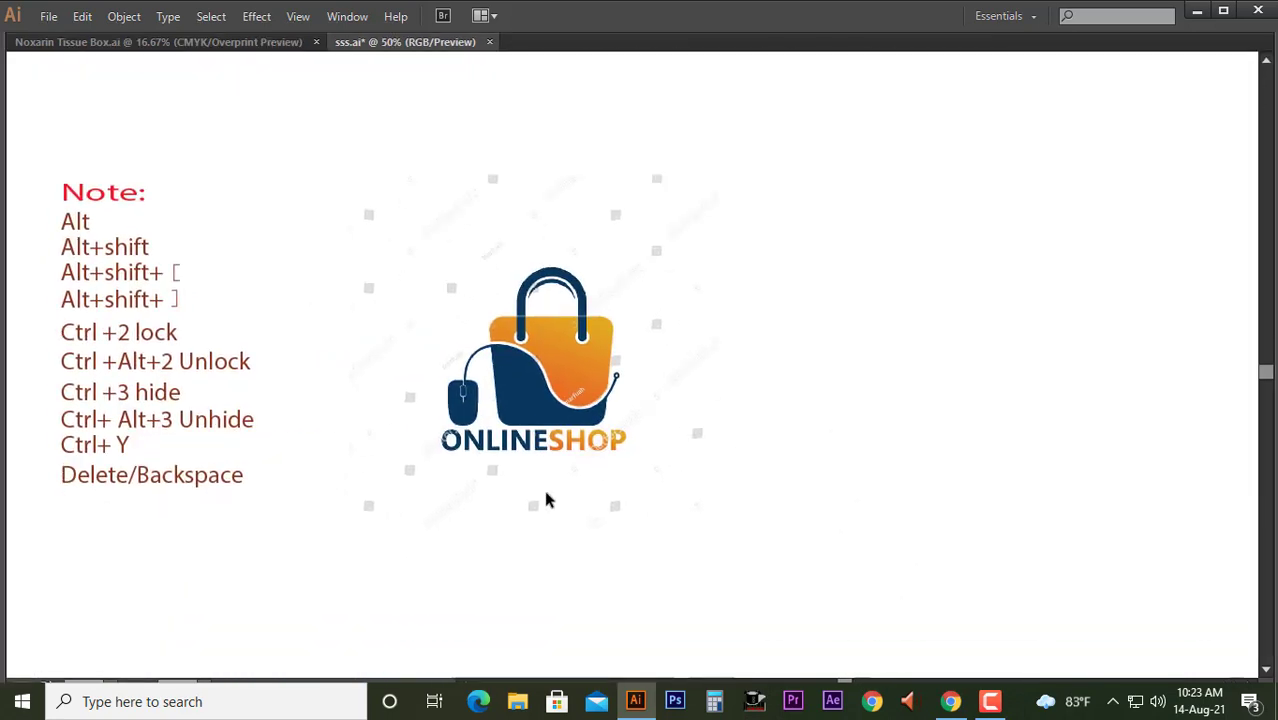
scroll(545, 500, "up", 2)
key("Tab")
left_click(40, 155)
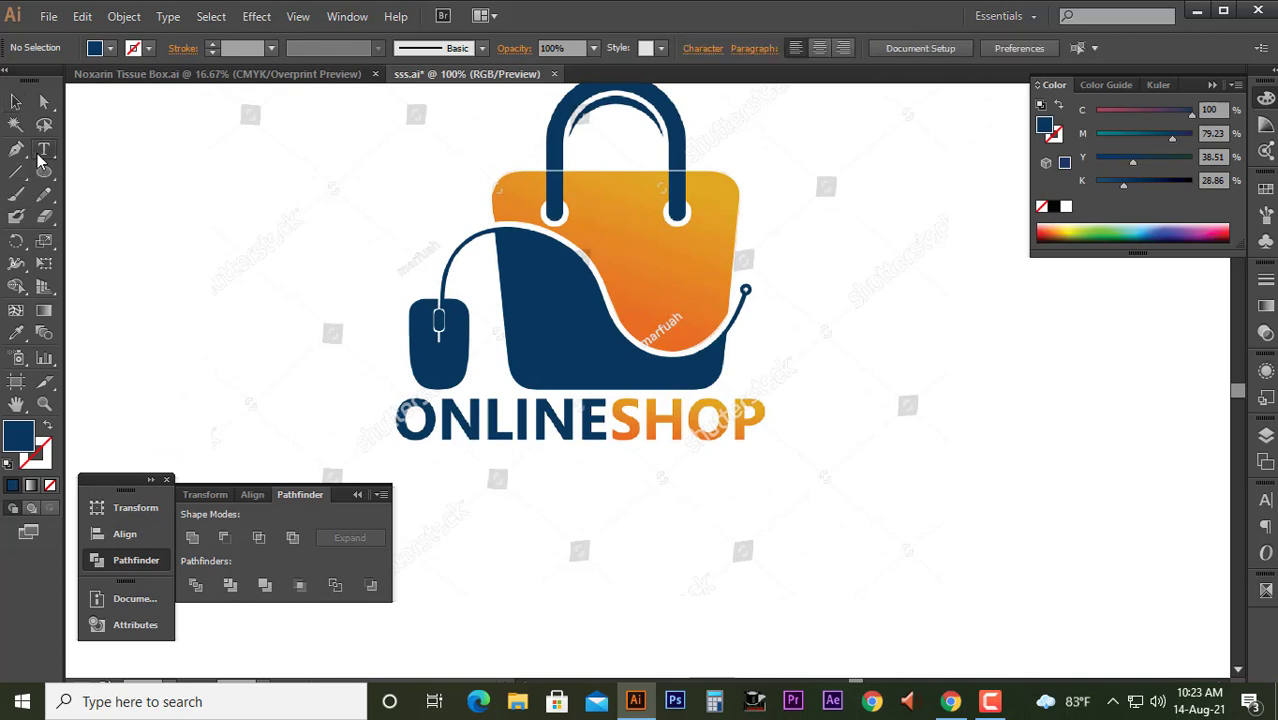
left_click(587, 496)
type("ONLINE SHOP")
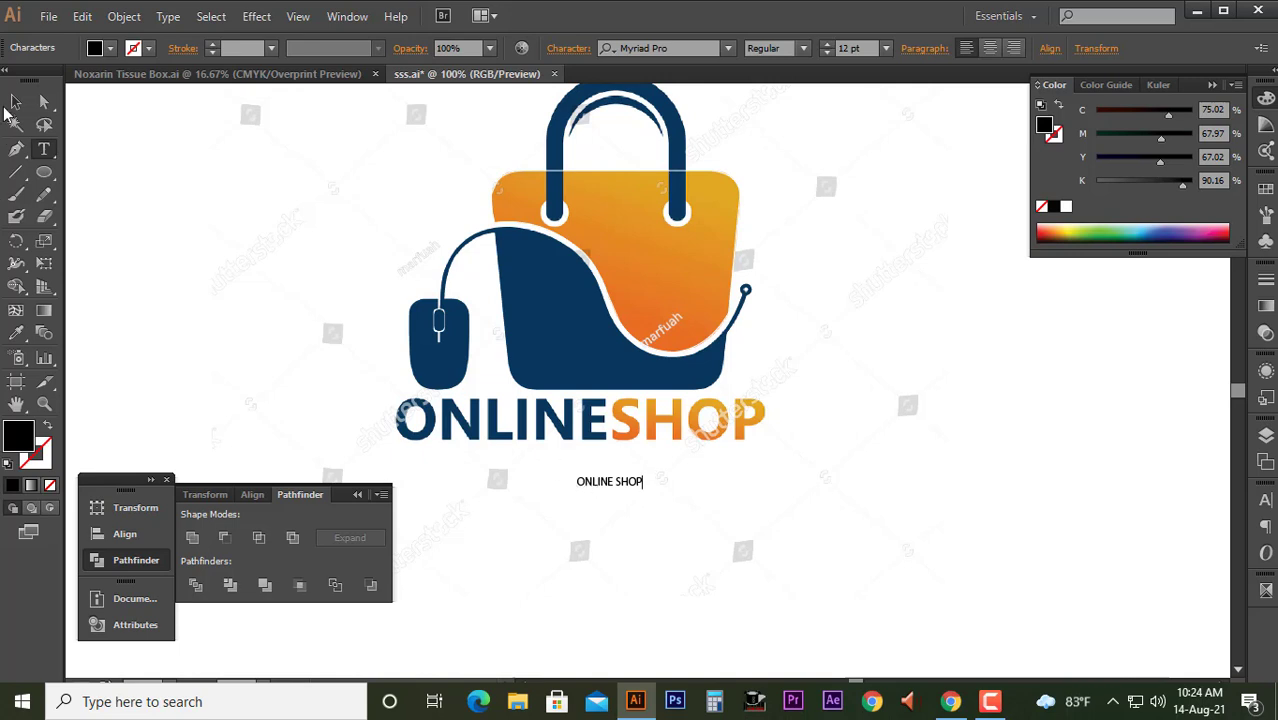
- Scale the ONLINE SHOP text up to roughly the logo's width
left_click(14, 103)
left_click_drag(647, 479, 969, 457)
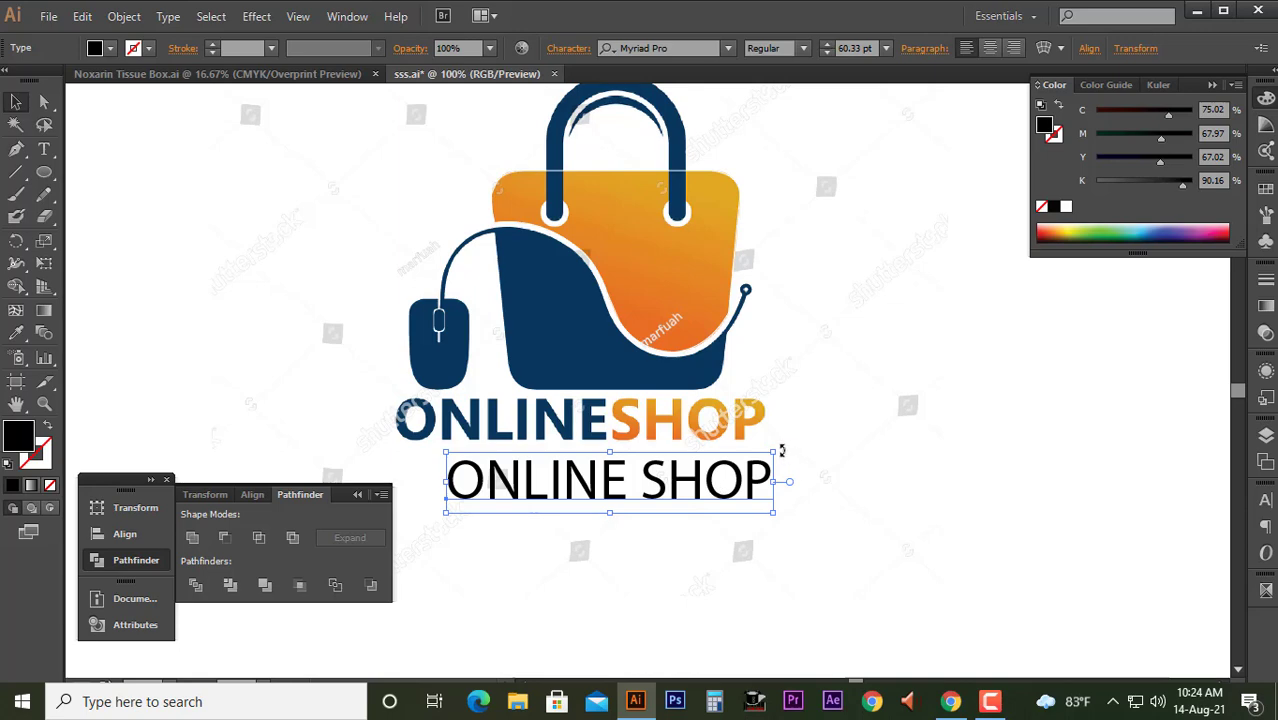
left_click_drag(781, 451, 807, 448)
scroll(745, 490, "down", 4)
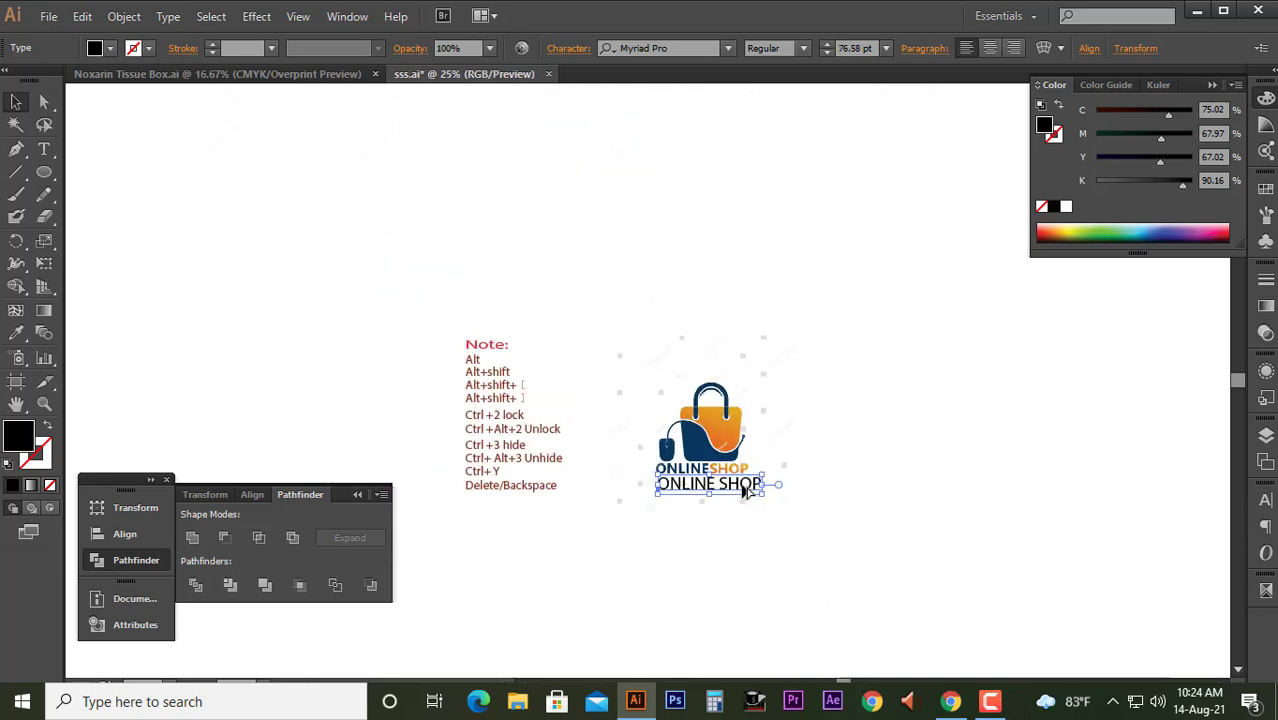
scroll(696, 505, "up", 3)
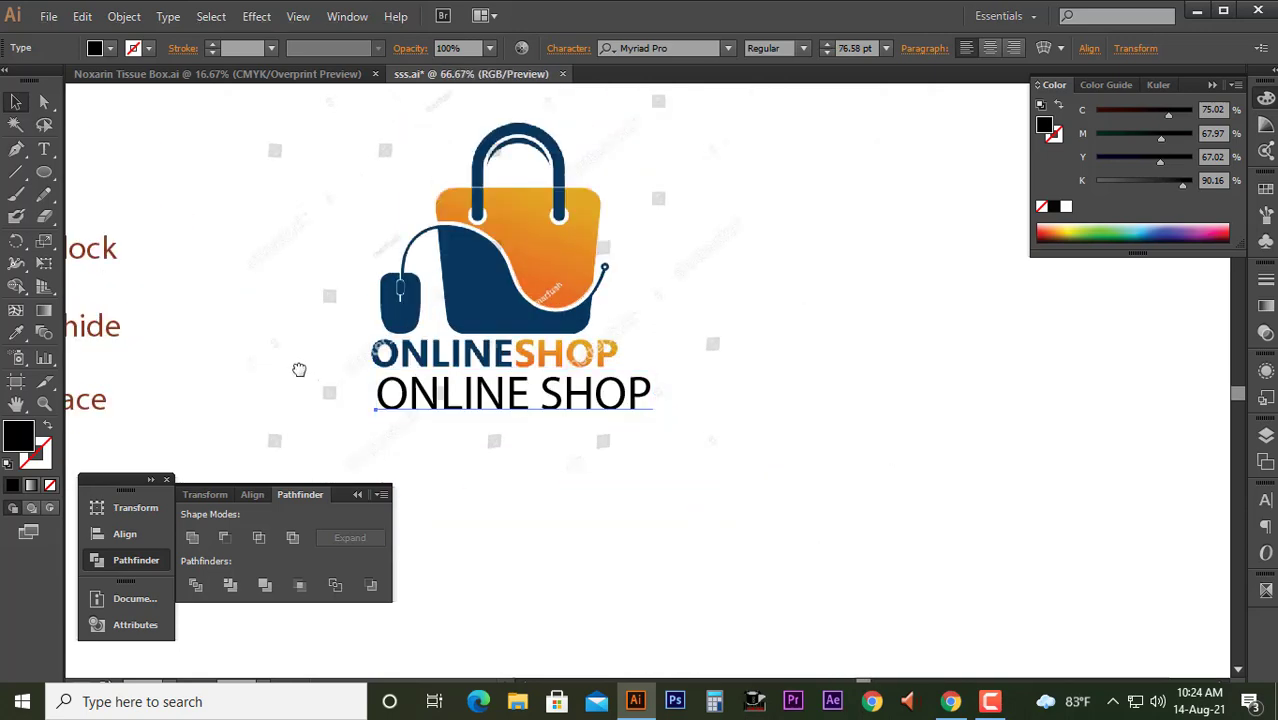
- Select the placed reference logo image beside the notes
left_click_drag(299, 370, 435, 340)
scroll(435, 340, "down", 1)
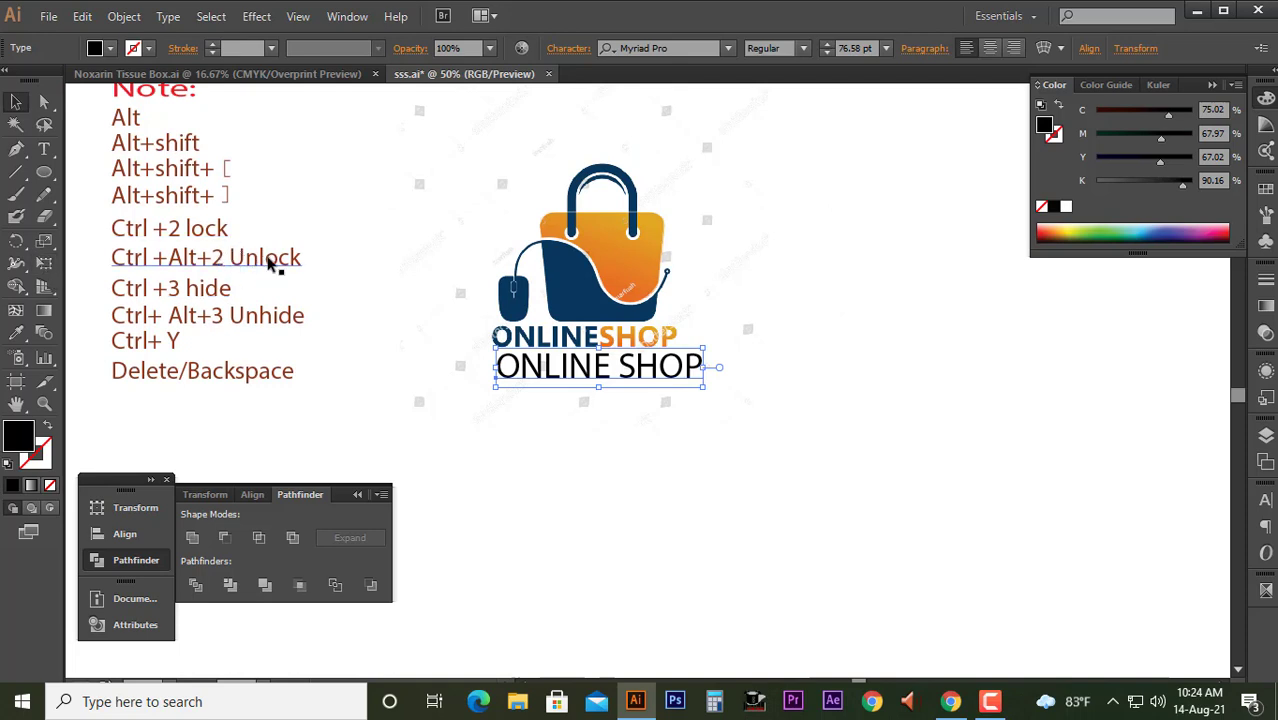
left_click(464, 305)
key("ctrl+alt+2")
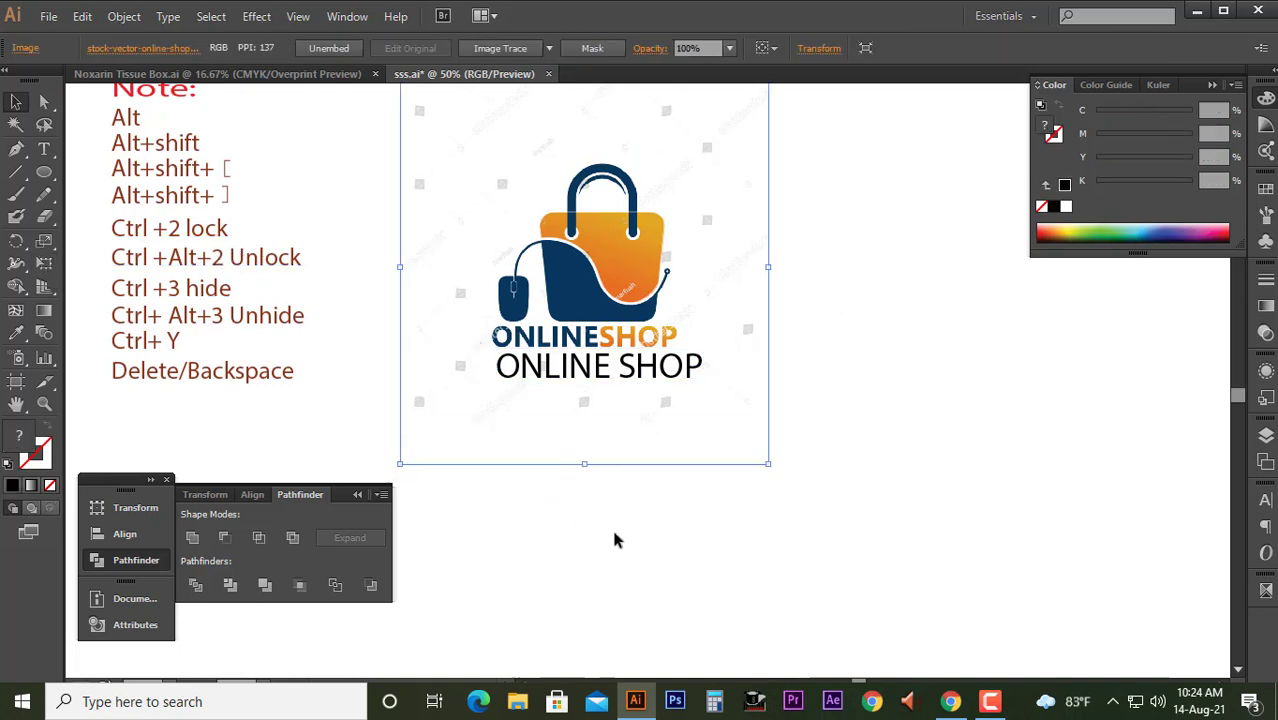
- Delete the placed reference logo image
left_click(614, 540)
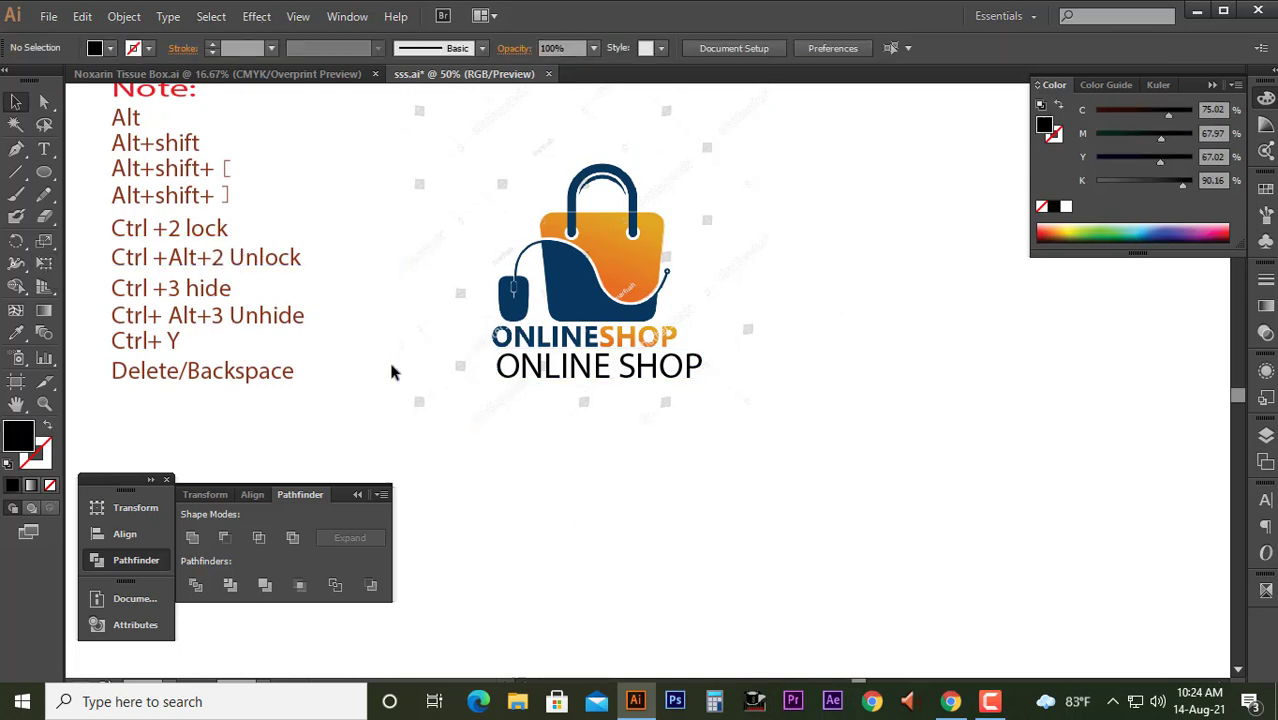
left_click(436, 379)
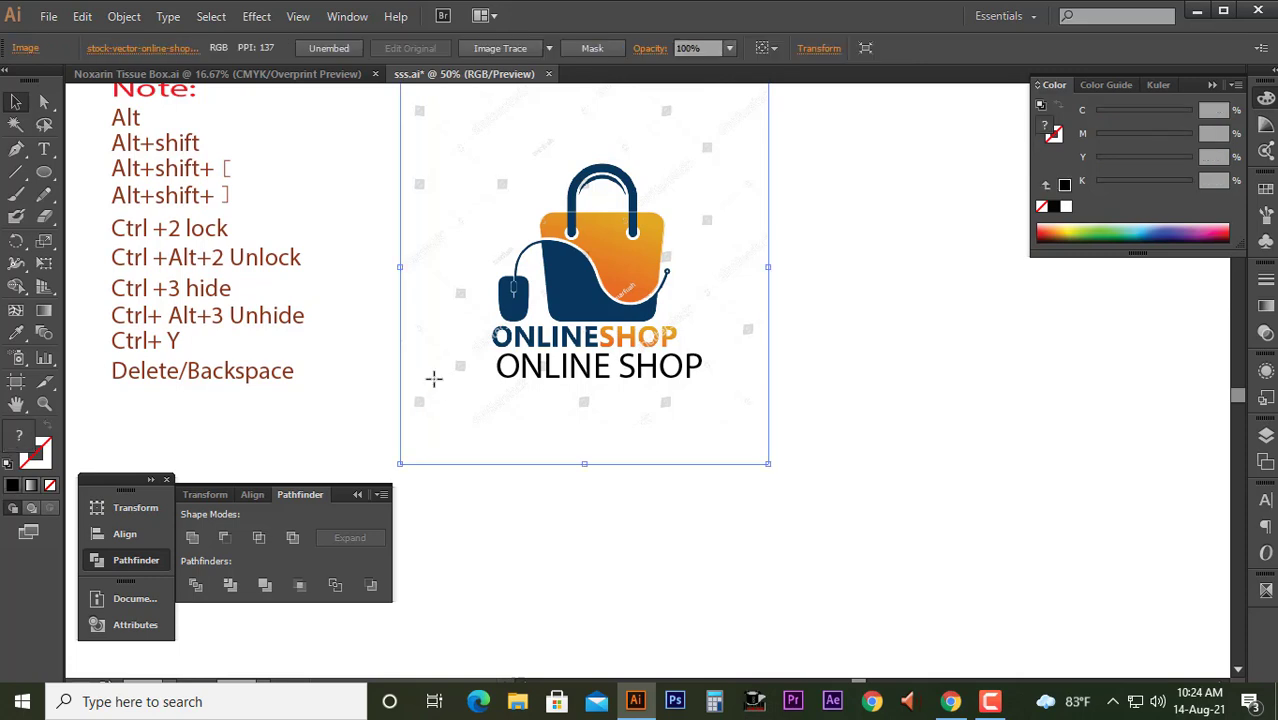
key("Delete")
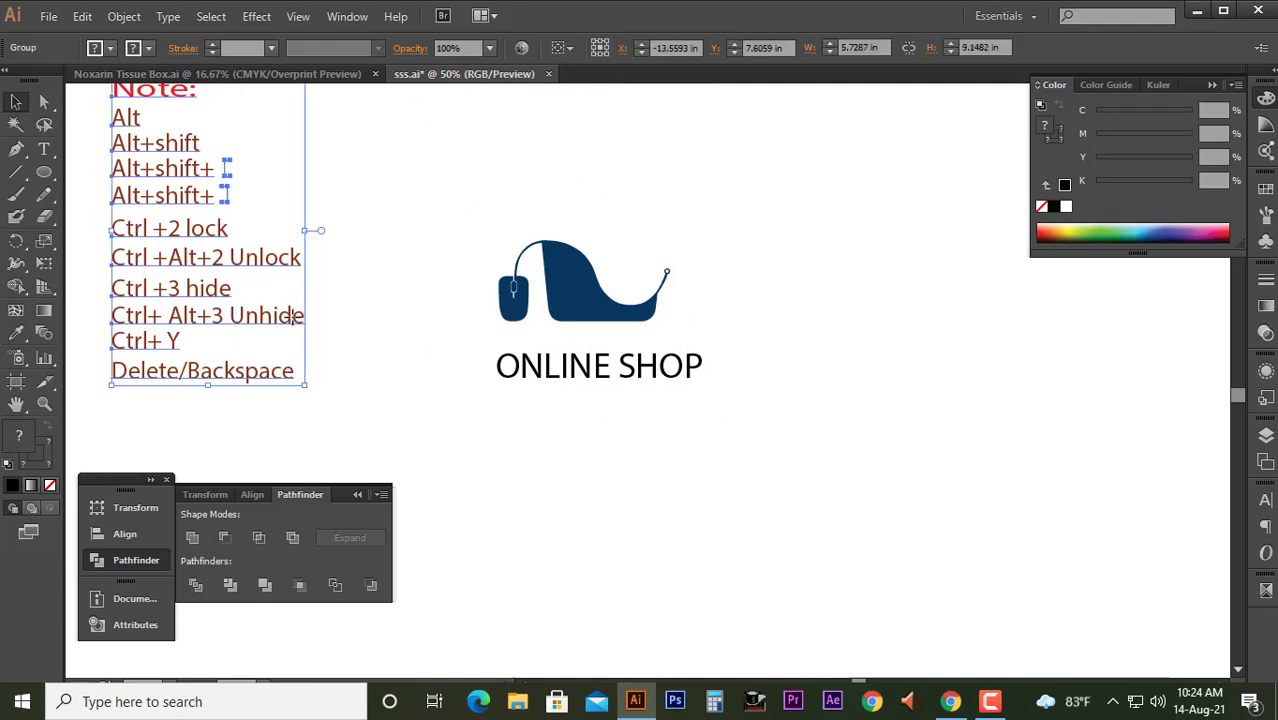
- Remove the two Ctrl+3 note lines, move the last lines up, and save
double_click(296, 318)
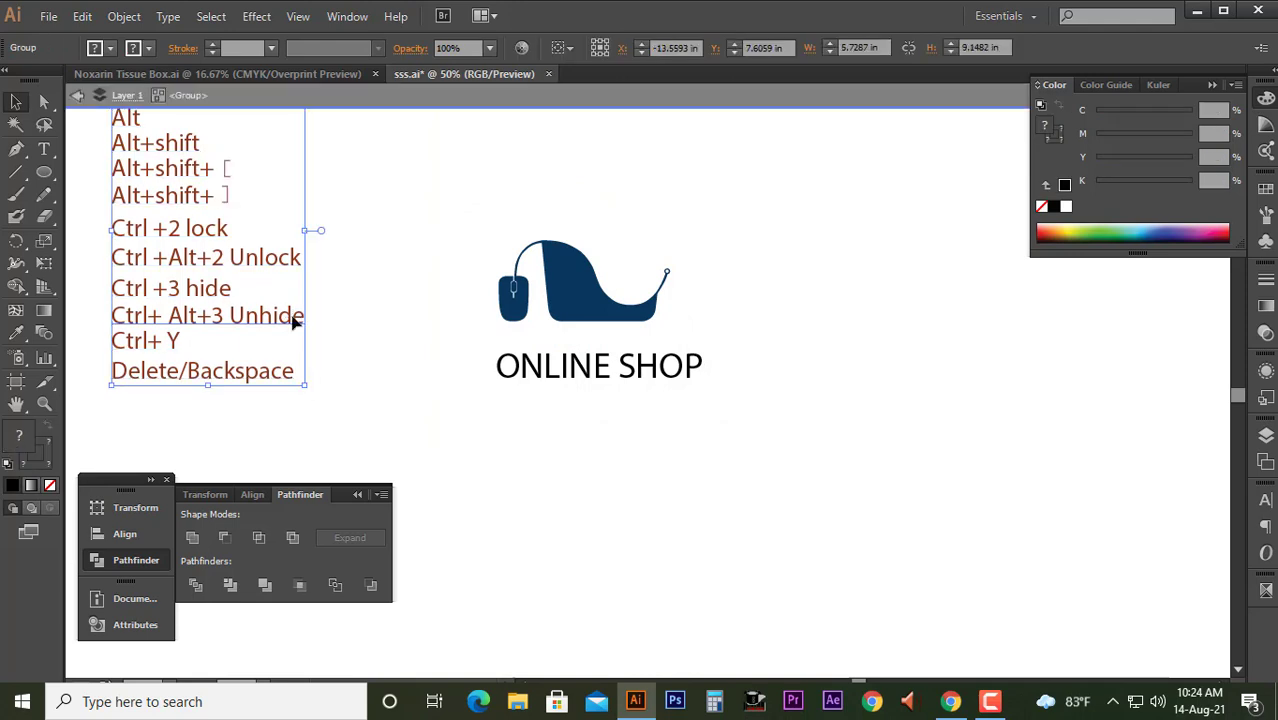
double_click(402, 336)
left_click(184, 224)
right_click(184, 224)
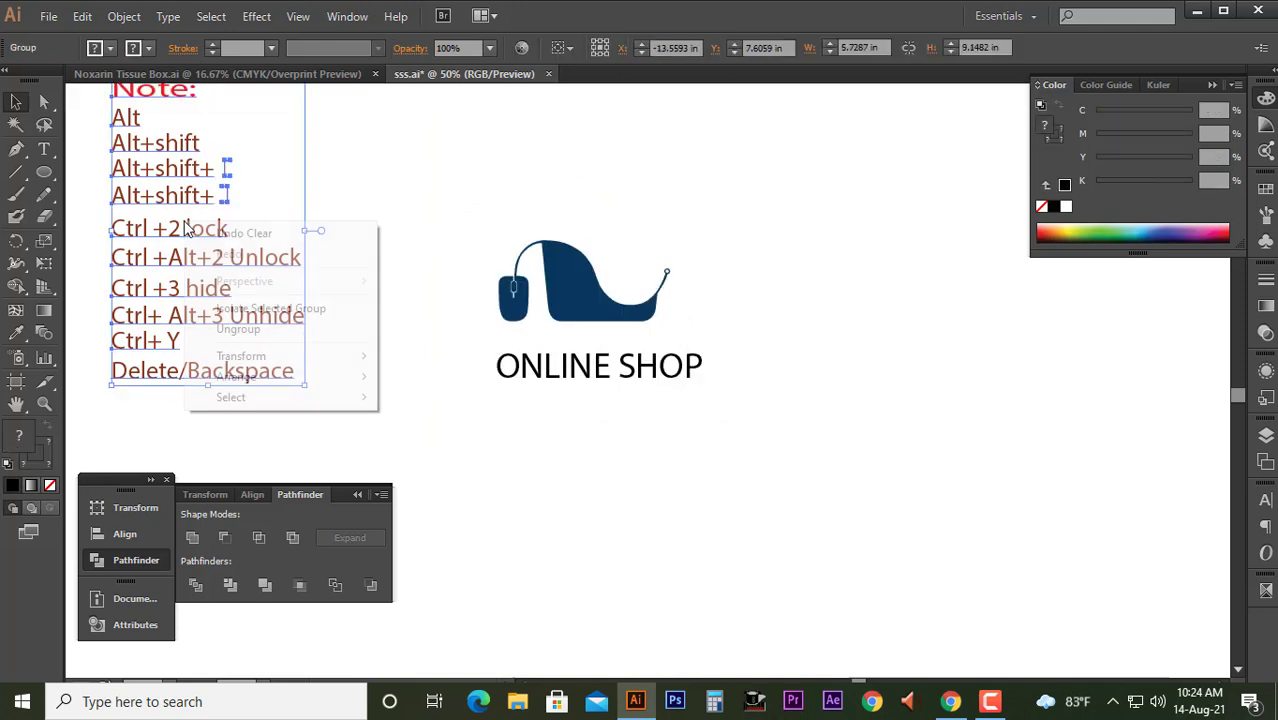
left_click(215, 234)
key("Delete")
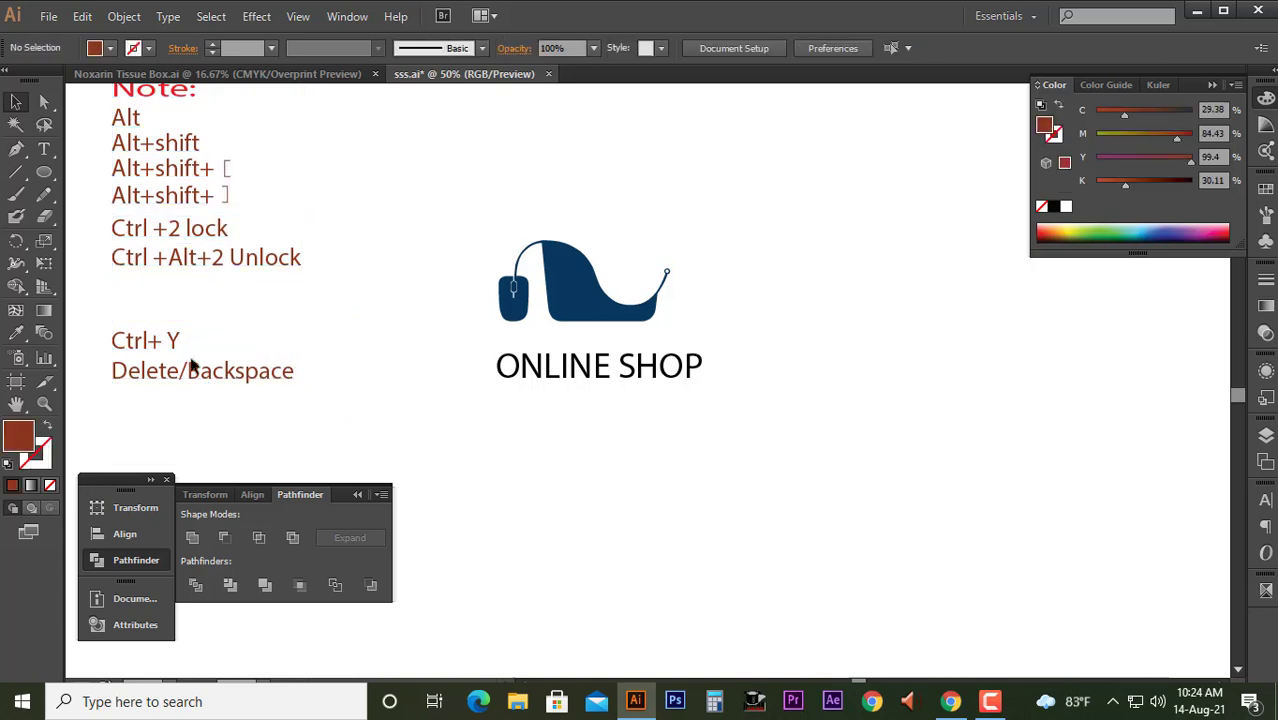
left_click_drag(165, 338, 160, 290)
left_click(336, 408)
key("ctrl+minus")
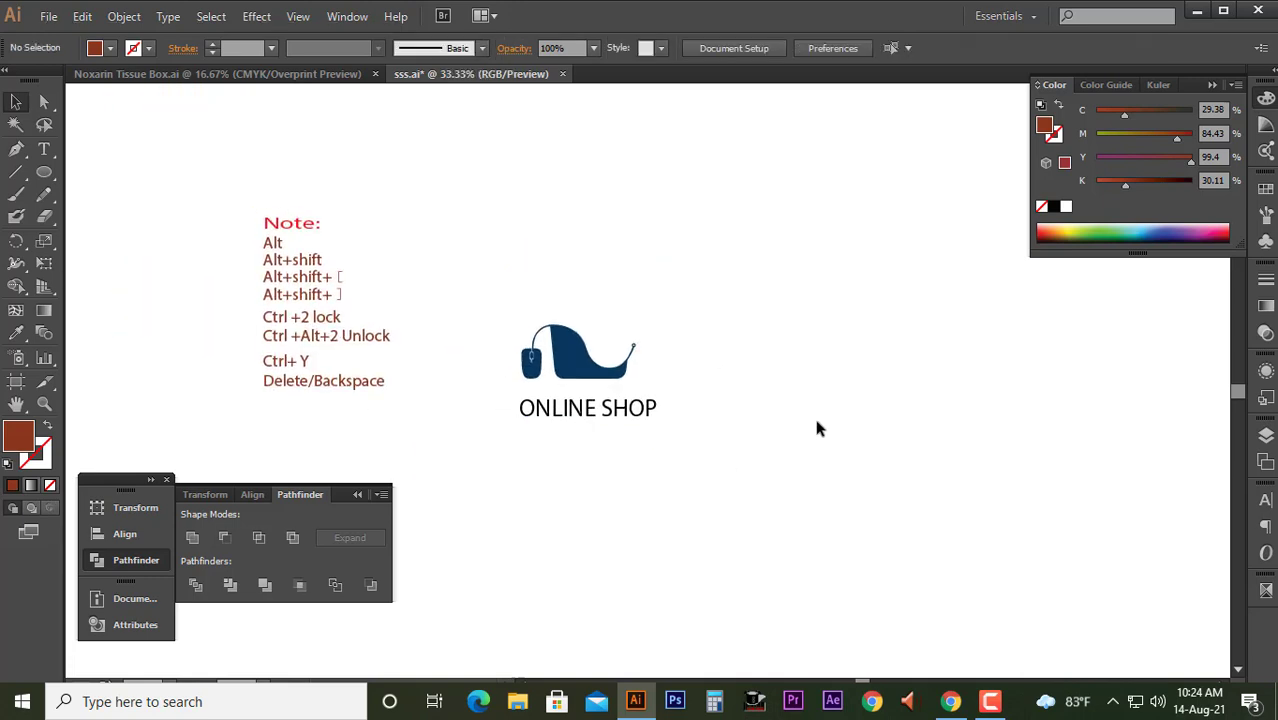
key("ctrl+s")
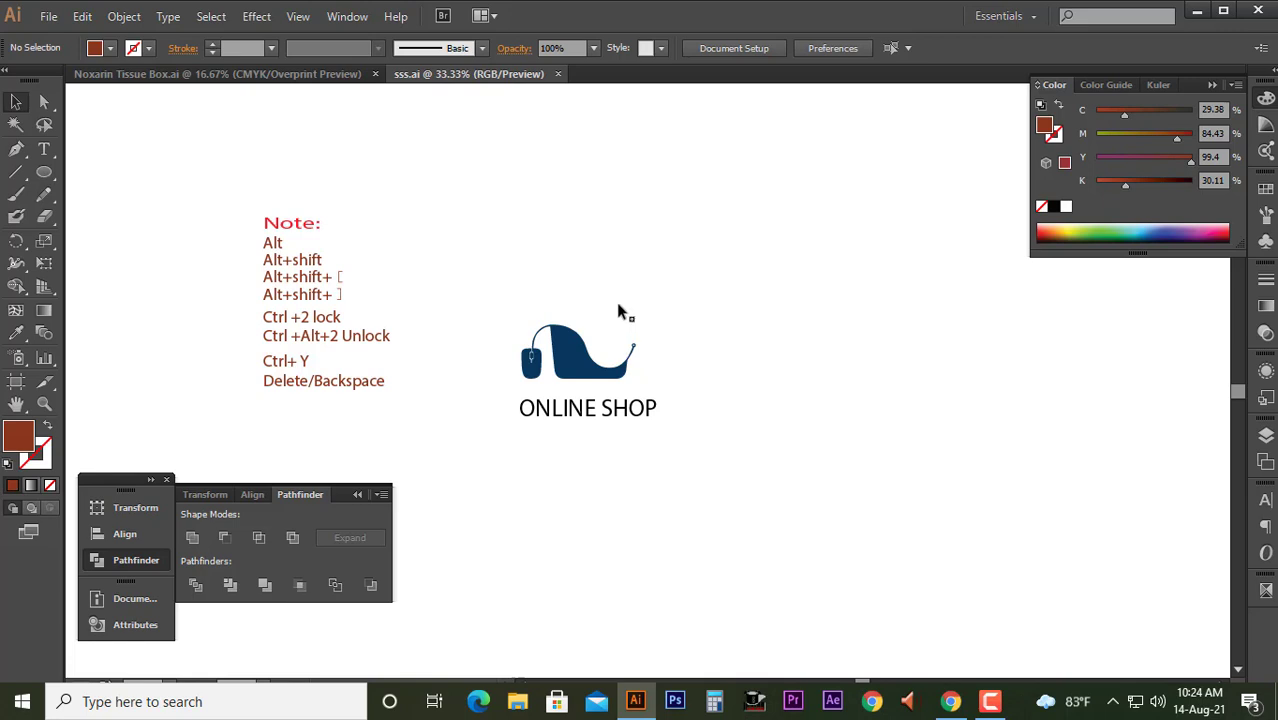
- Give the bag's upper shape a pale gradient fill
left_click(618, 307)
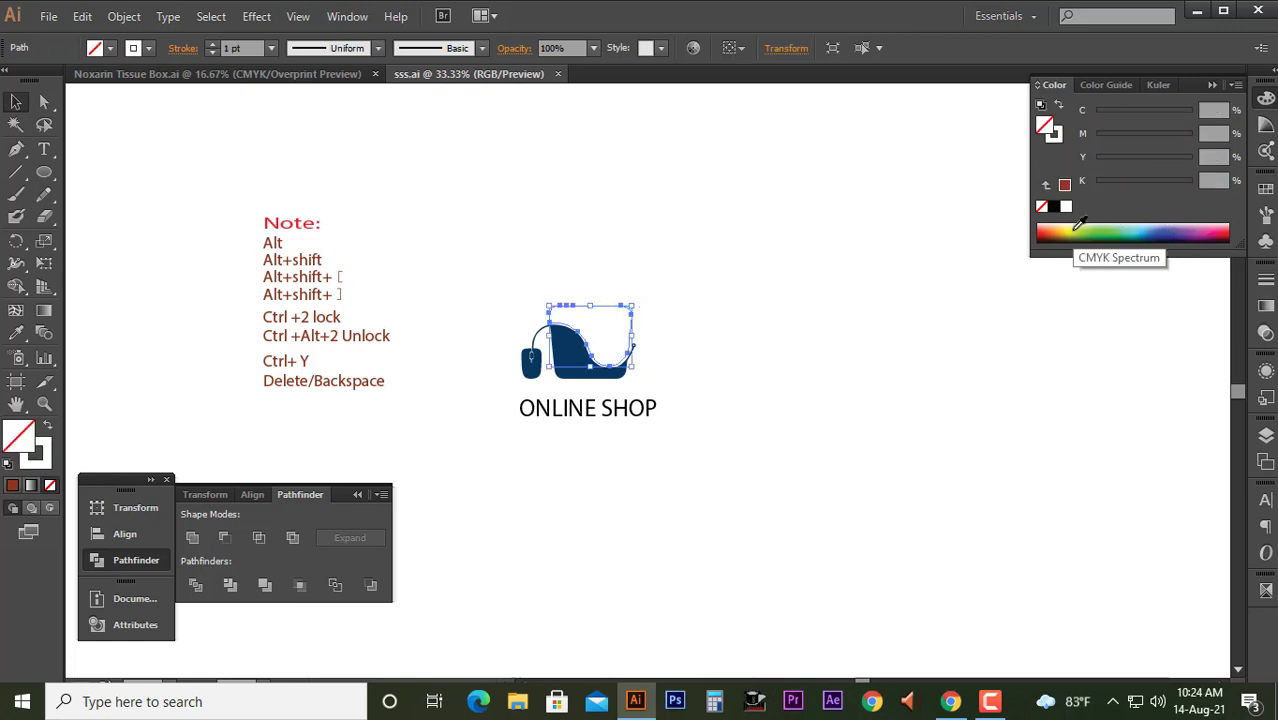
left_click_drag(1073, 232, 1084, 214)
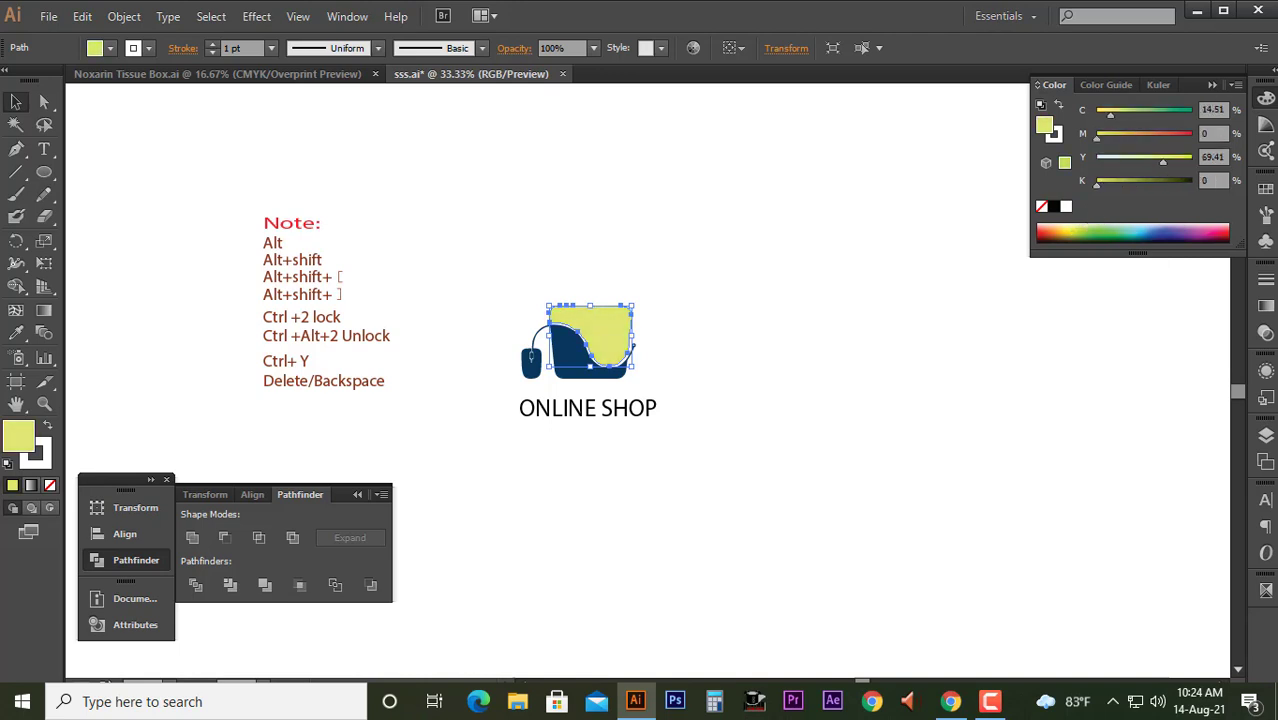
left_click(1265, 309)
left_click(1203, 468)
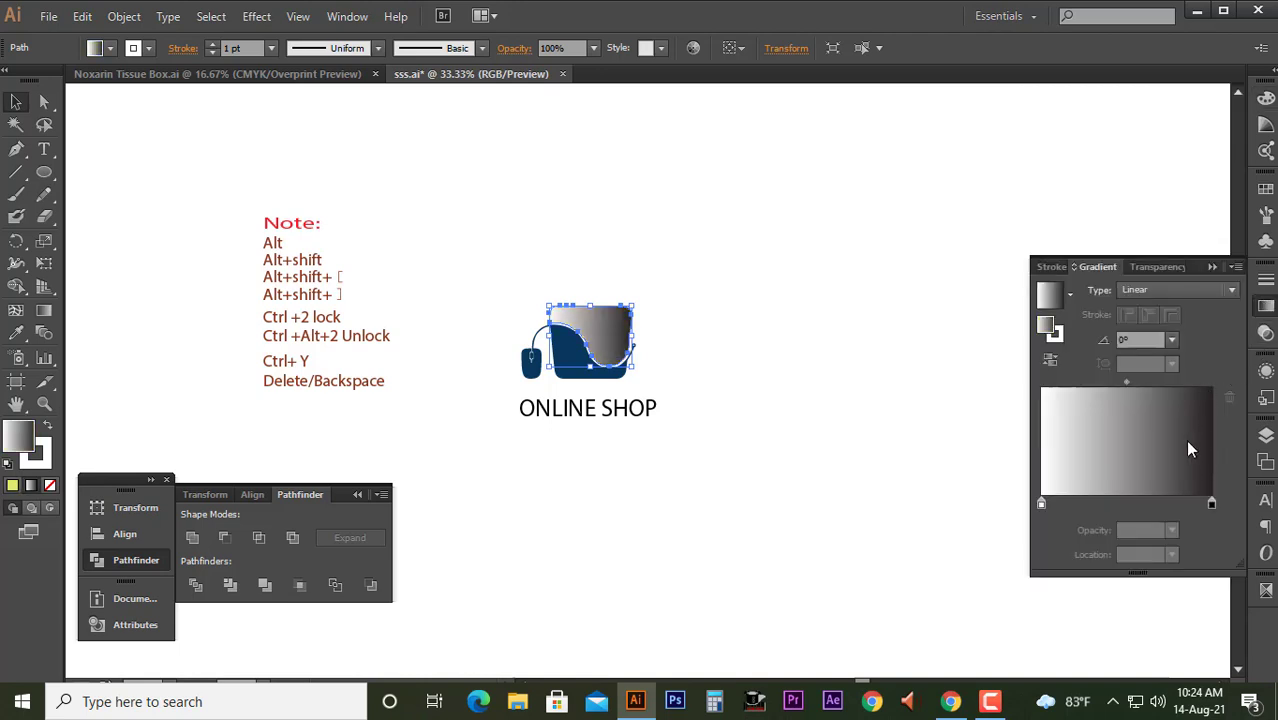
- Set the gradient's right stop to CMYK orange (M 66, Y 100)
left_click(1211, 504)
double_click(1211, 504)
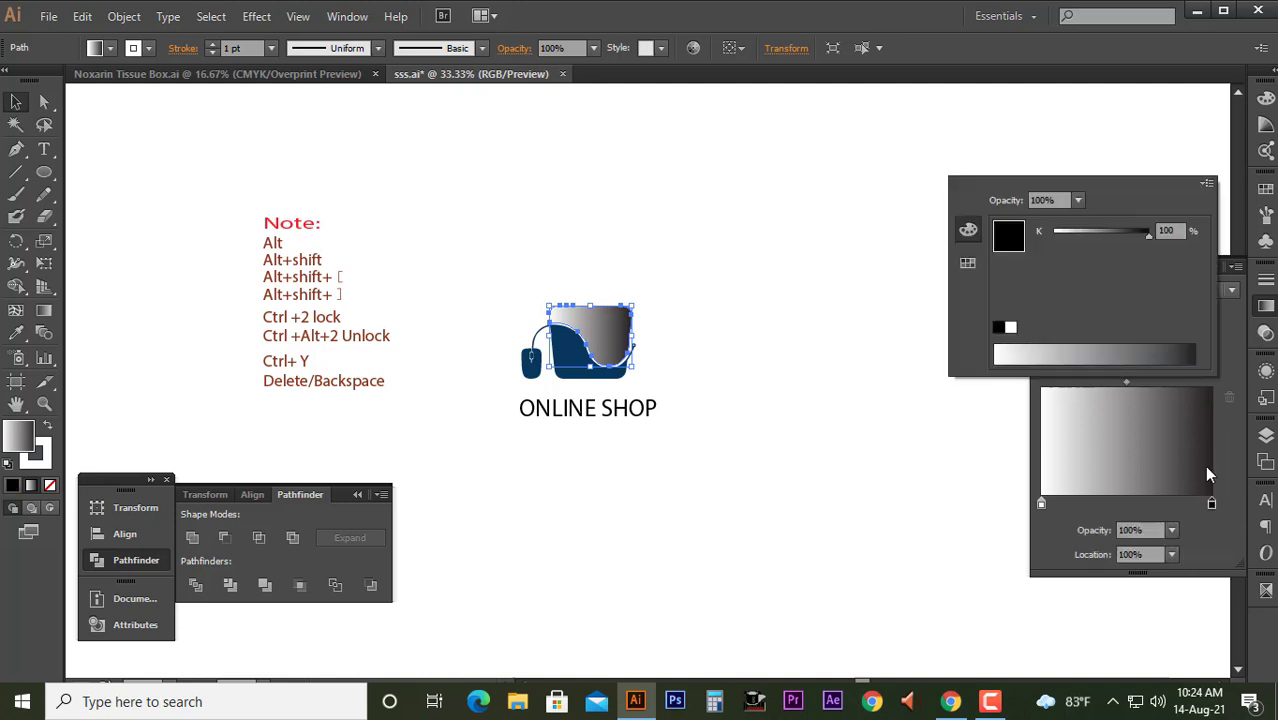
left_click(1207, 185)
left_click(1164, 251)
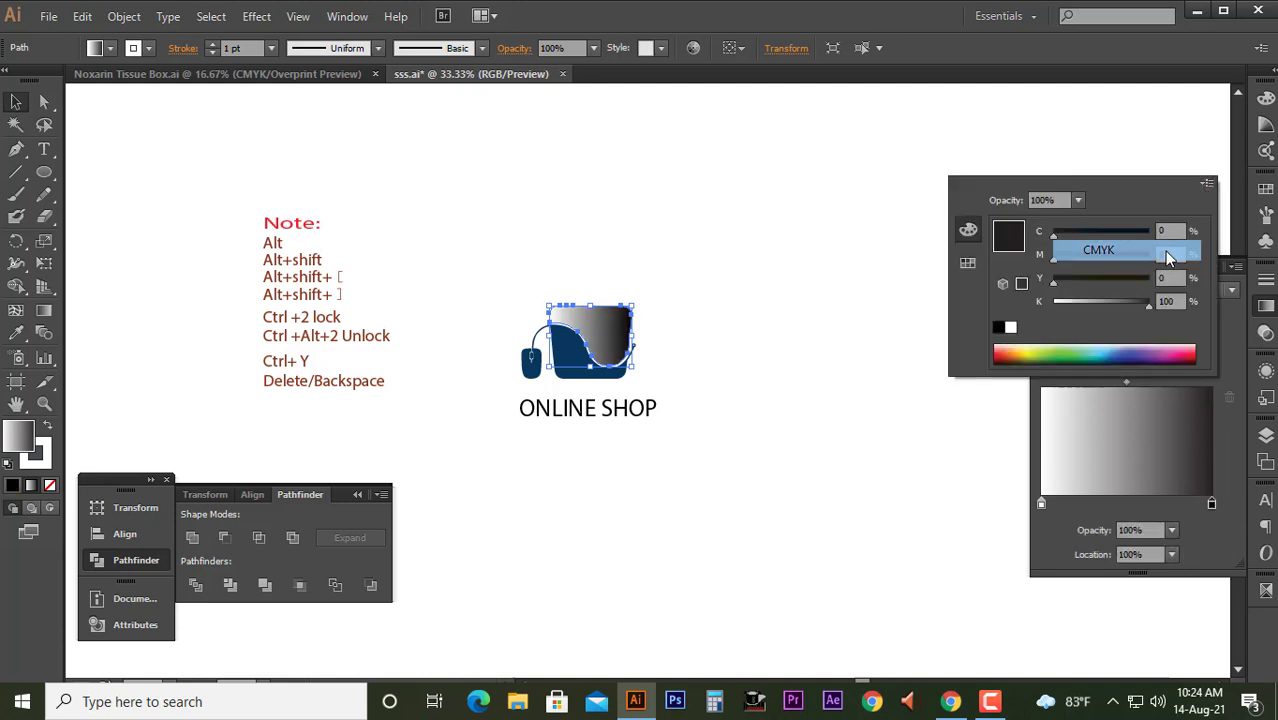
left_click_drag(1133, 311, 1033, 312)
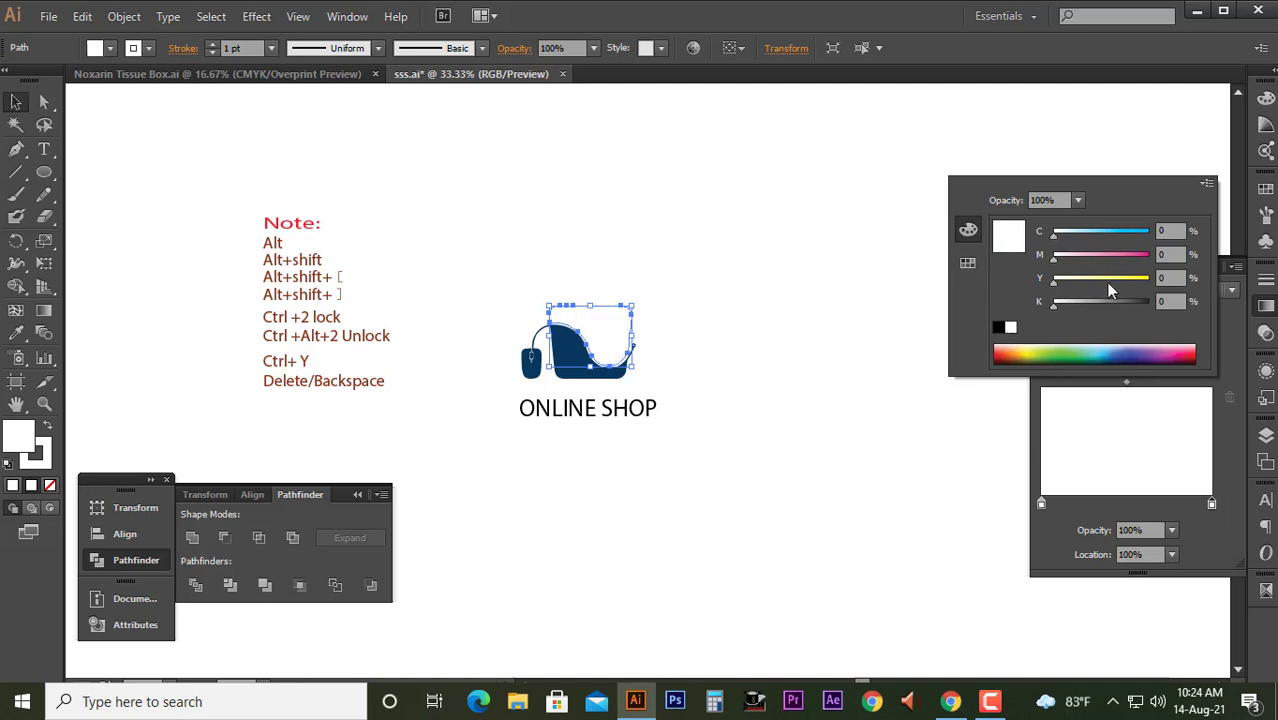
left_click(1146, 279)
left_click(1110, 257)
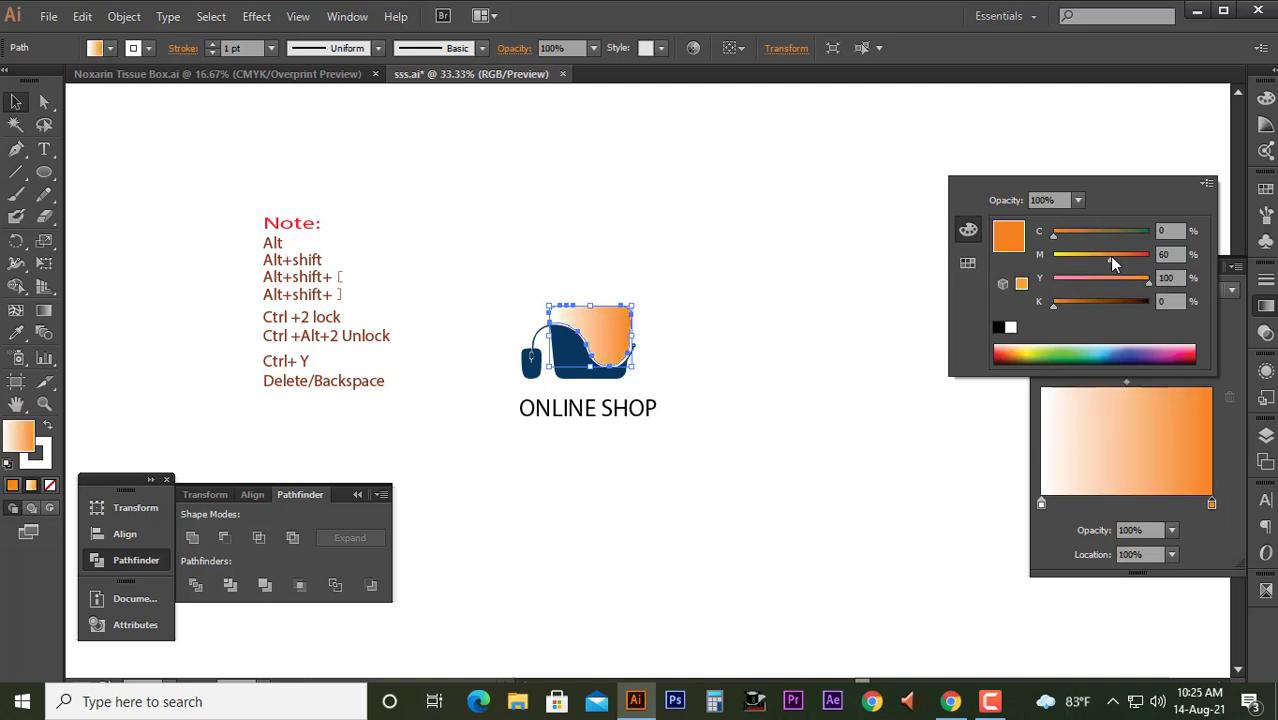
left_click_drag(1110, 257, 1118, 257)
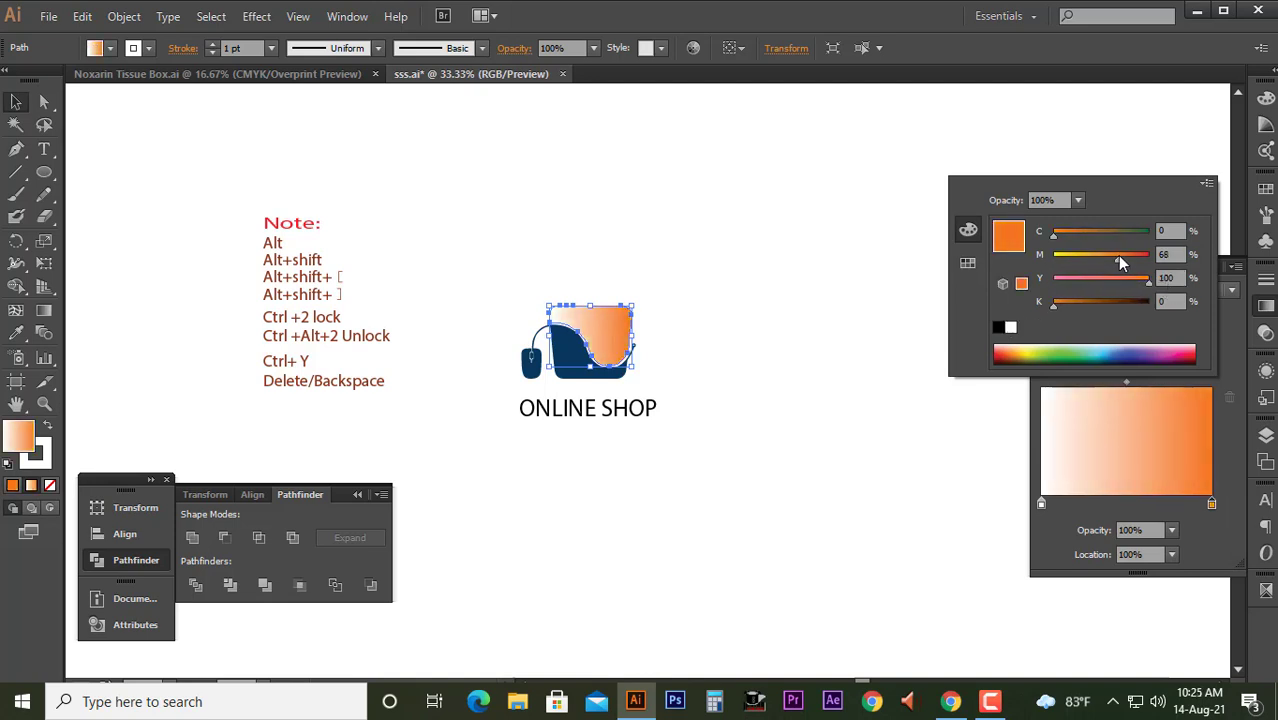
left_click(140, 334)
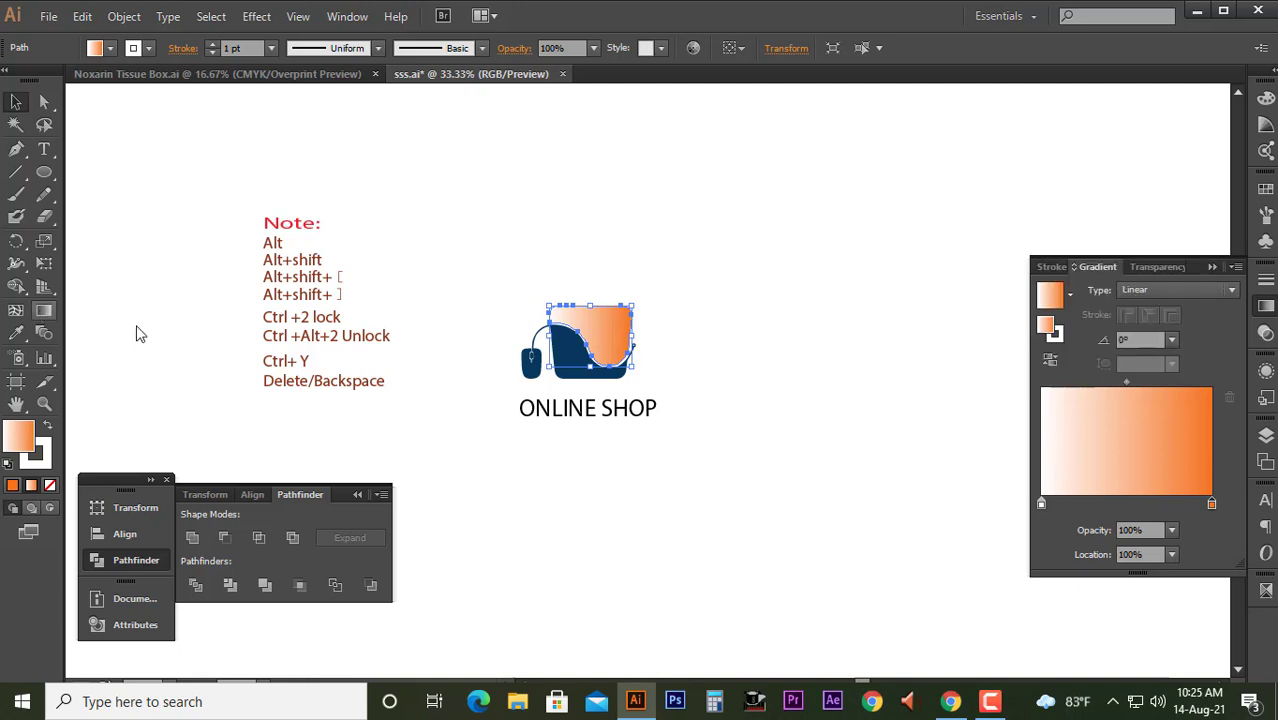
- Run the gradient down the bag at about -105° with the midpoint at 34%
left_click(631, 273)
left_click(615, 337)
left_click(44, 310)
left_click_drag(640, 258, 540, 412)
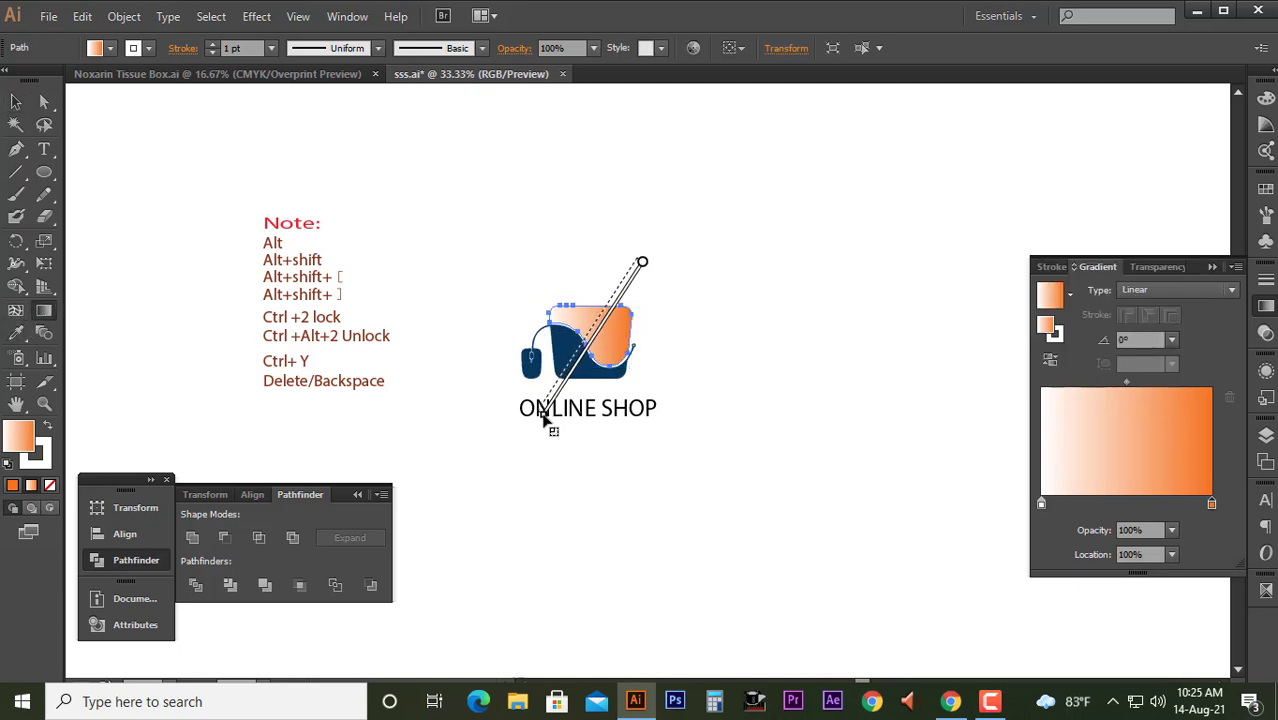
left_click_drag(616, 230, 561, 434)
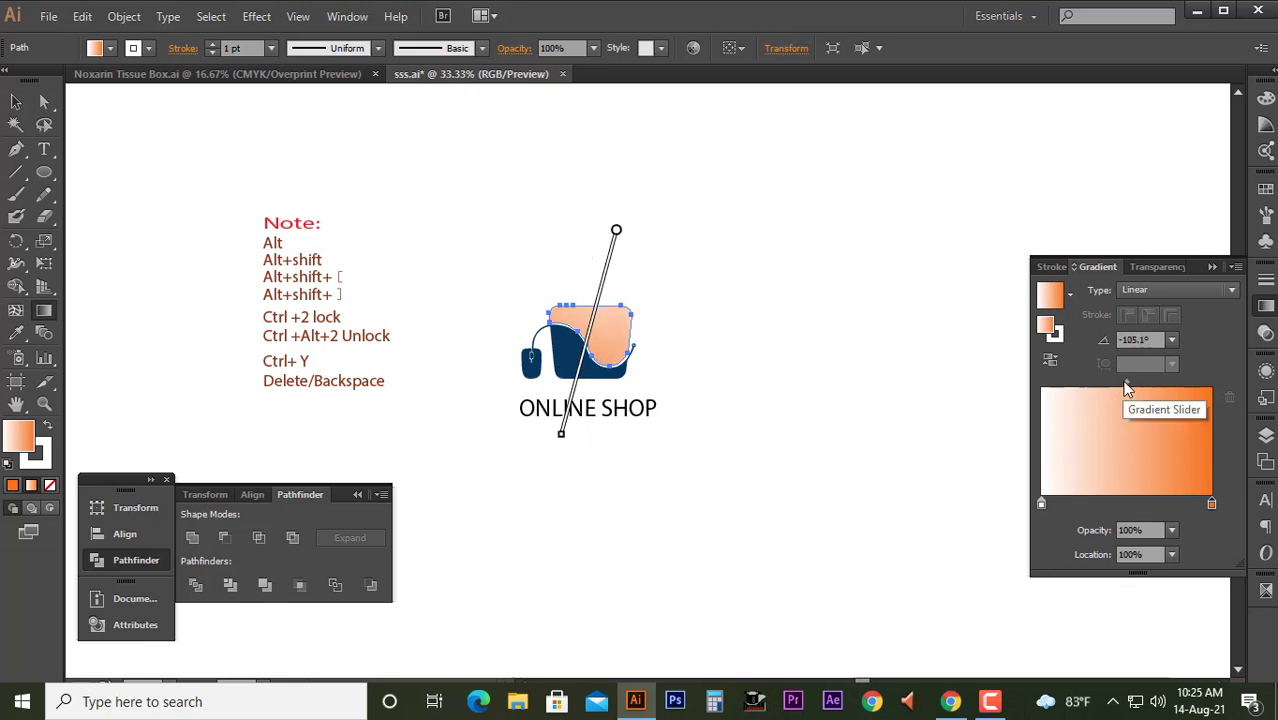
left_click_drag(1126, 382, 1095, 383)
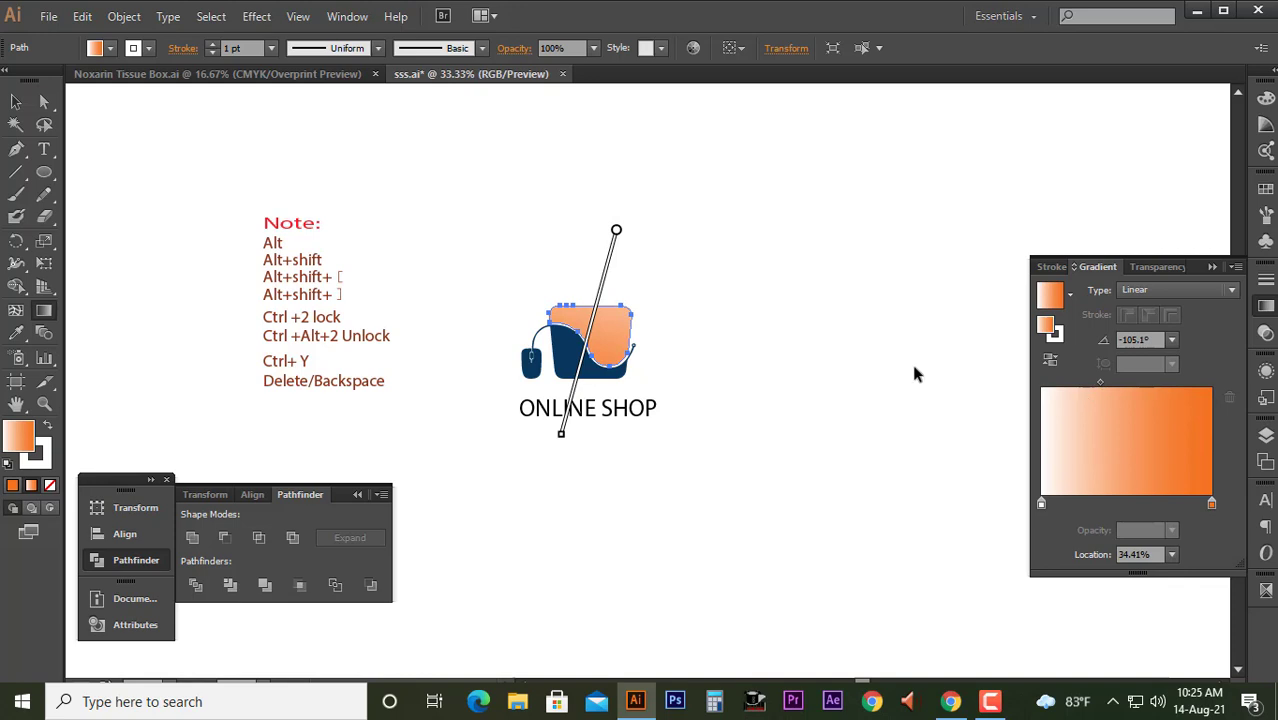
key("v")
left_click(834, 347)
scroll(597, 254, "up", 2)
left_click_drag(510, 294, 627, 320)
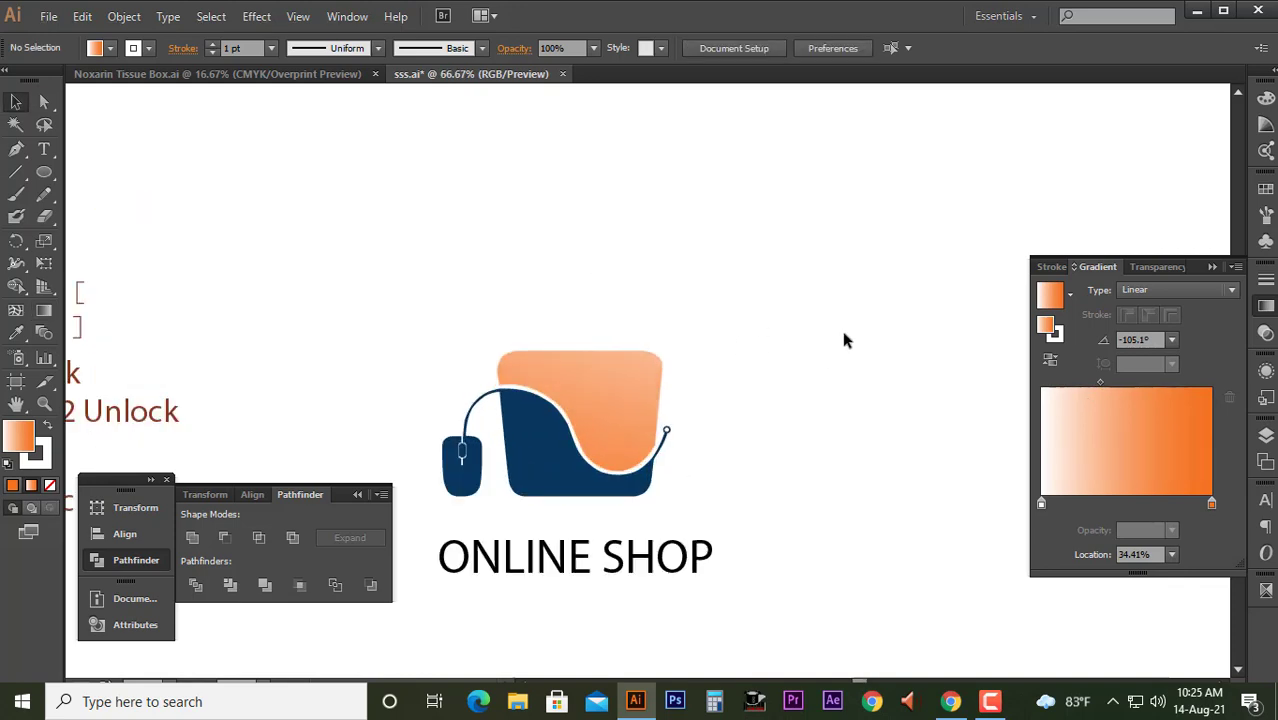
- Pen-draw an arched handle path rising from the bag's top edge
left_click(16, 149)
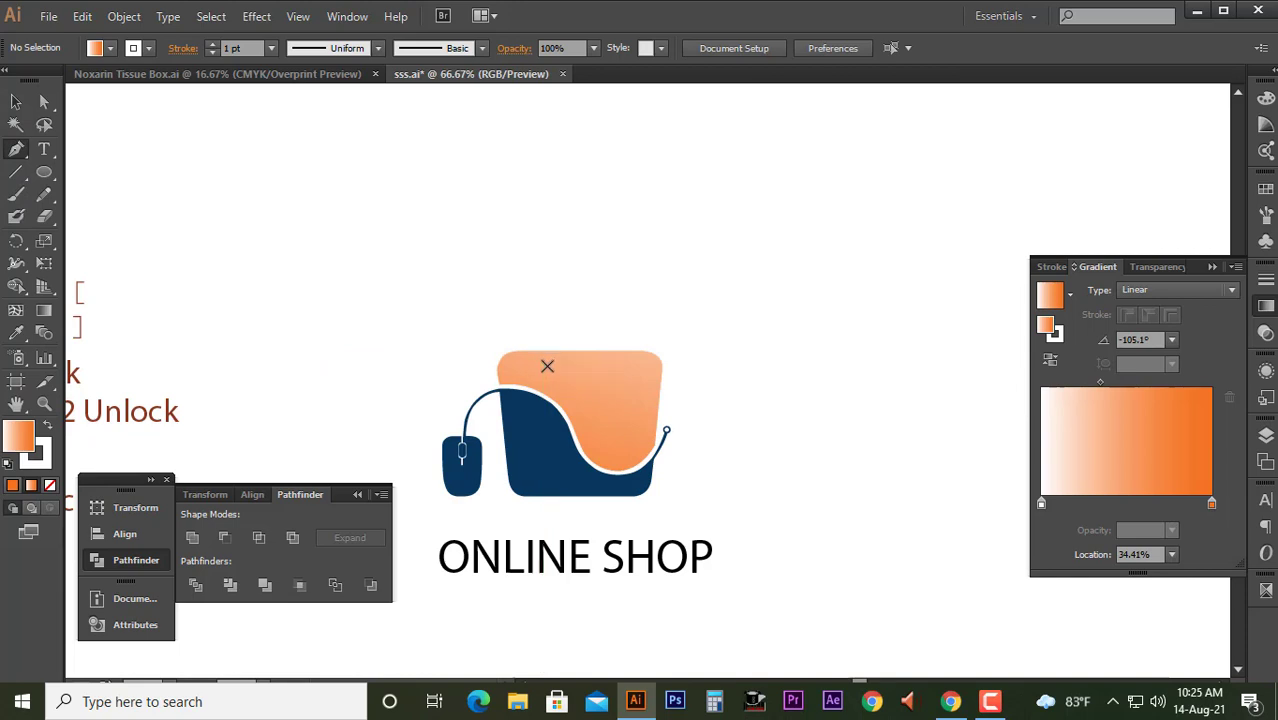
left_click(541, 361)
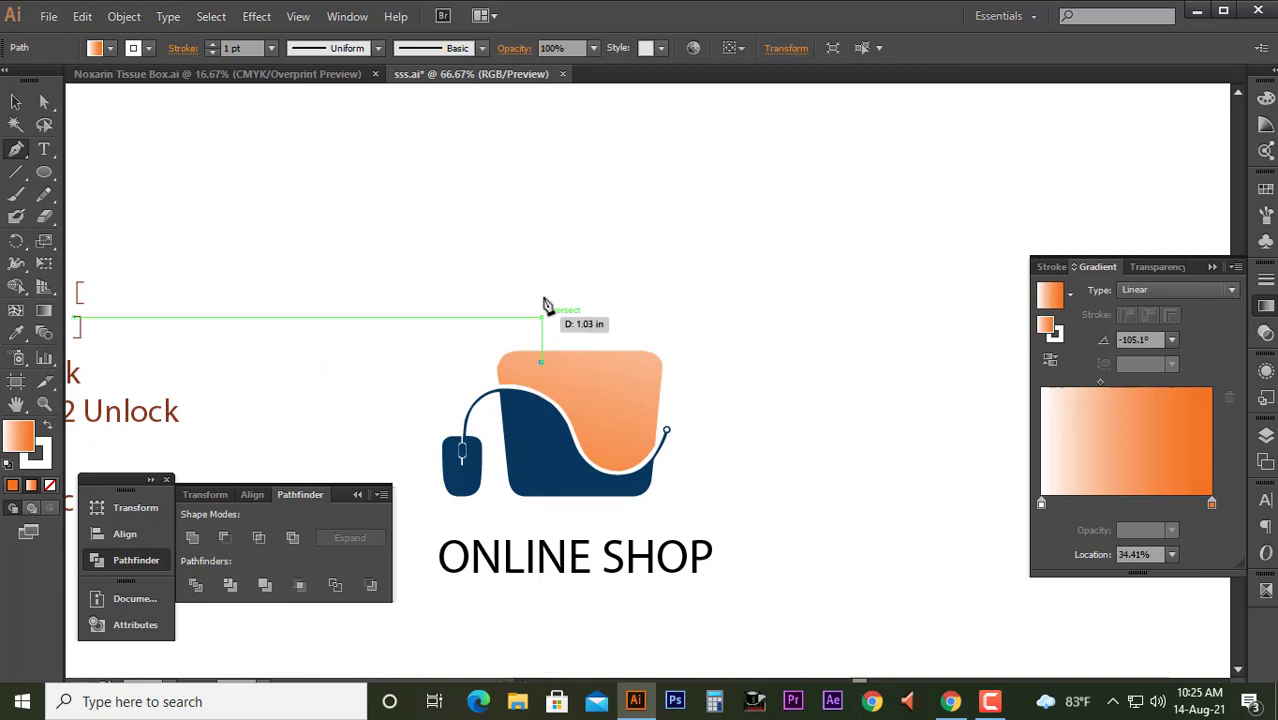
mouse_move(542, 251)
left_mouse_down()
mouse_move(556, 242)
mouse_move(646, 303)
mouse_move(662, 286)
left_mouse_up()
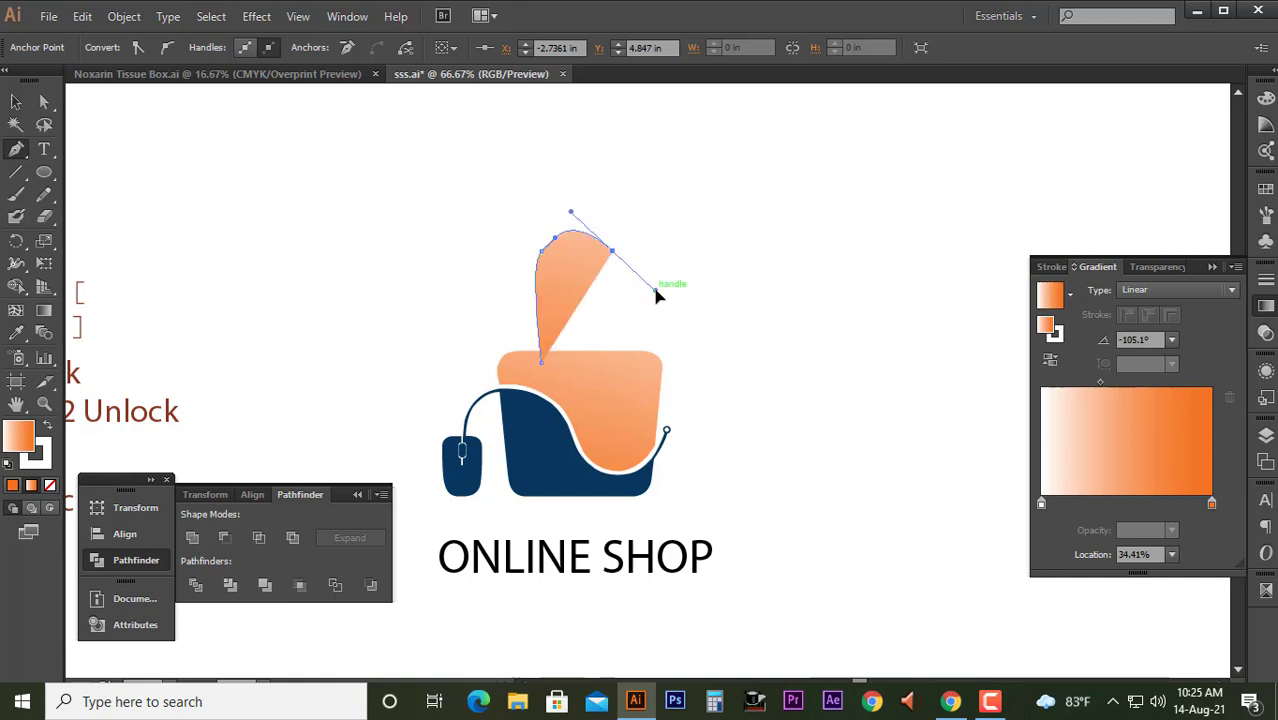
key("ctrl+shift+bracketleft")
left_click_drag(541, 362, 541, 273)
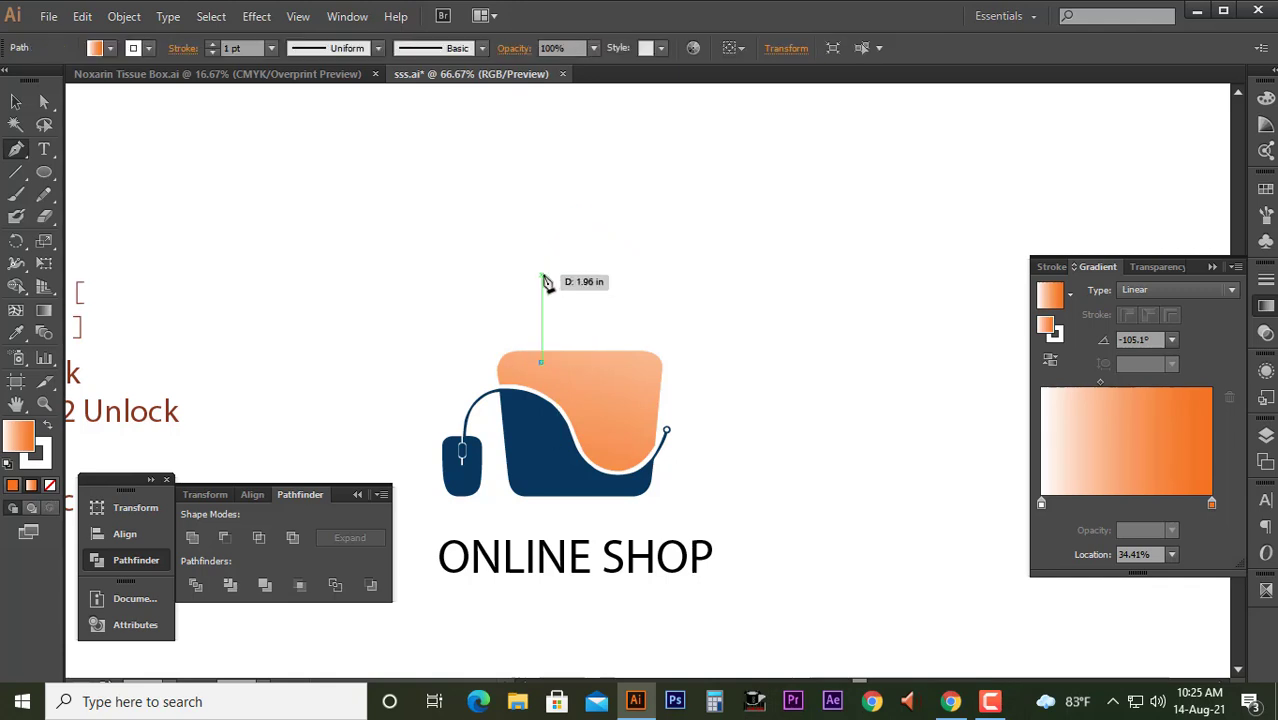
mouse_move(588, 230)
left_mouse_down()
mouse_move(655, 238)
mouse_move(609, 231)
left_mouse_up()
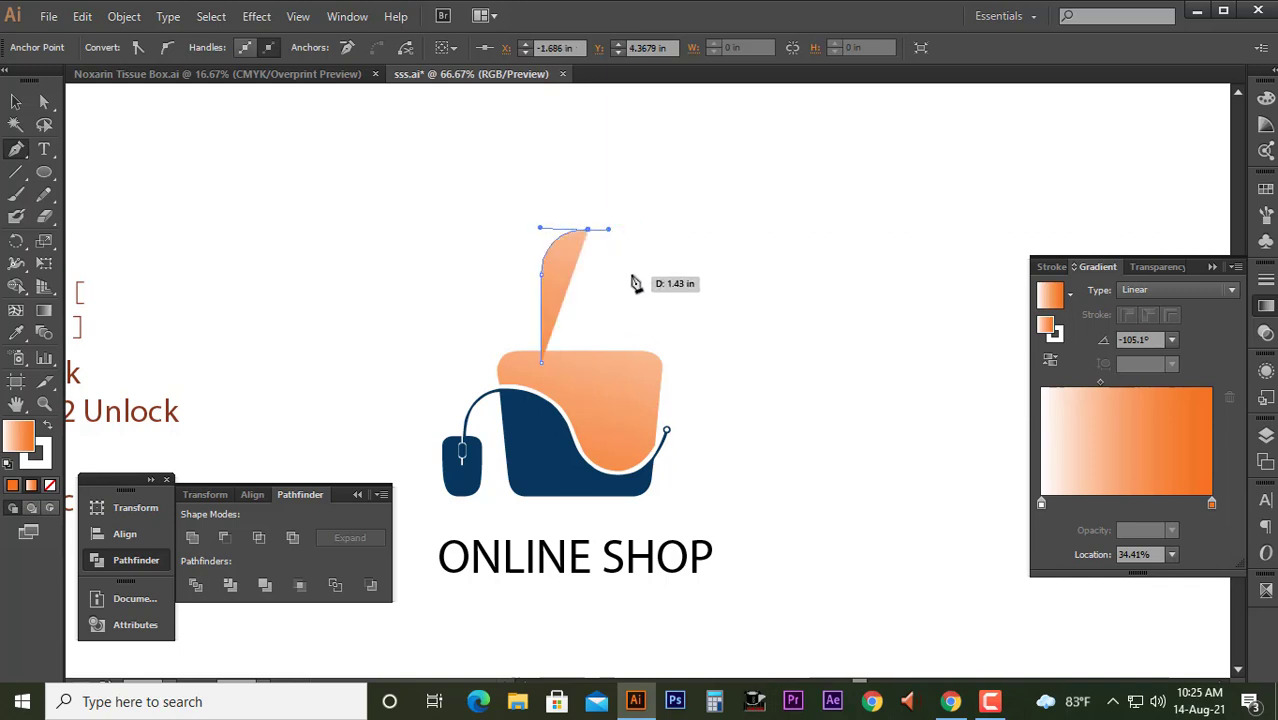
left_click(633, 268)
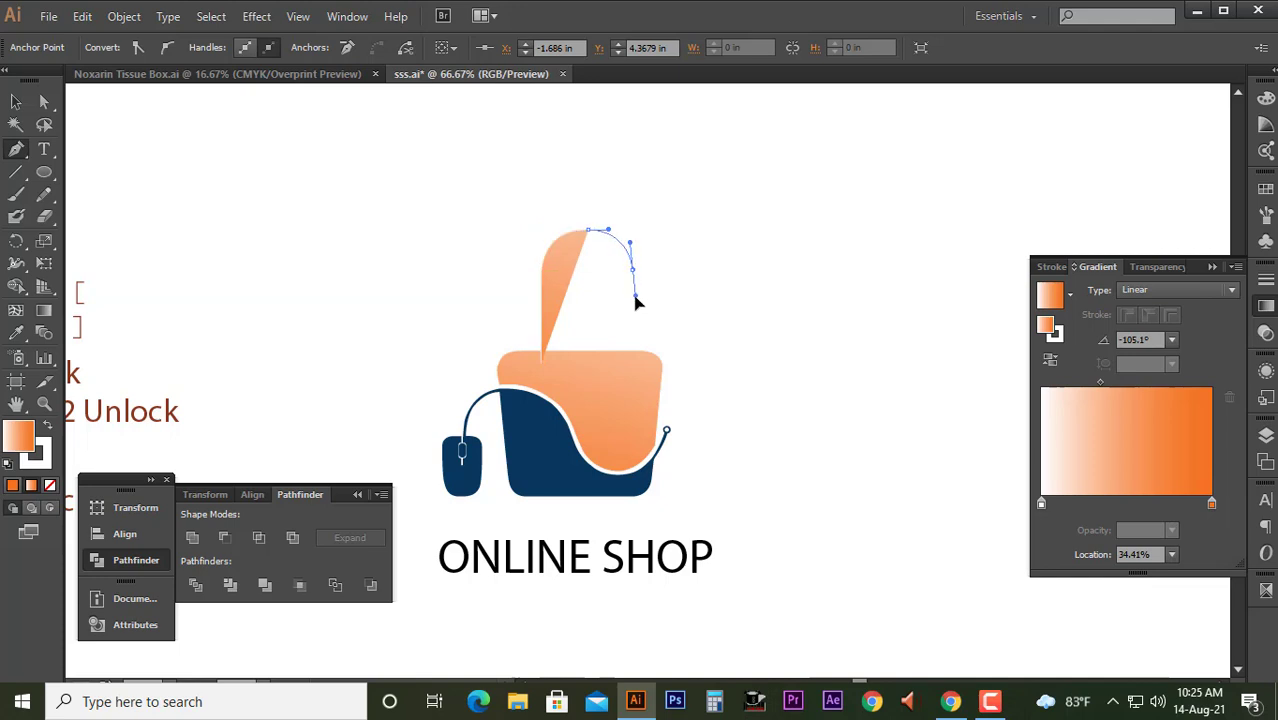
left_click(632, 365)
- Swap the handle to stroke only with fill None, and lower its top
key("shift+x")
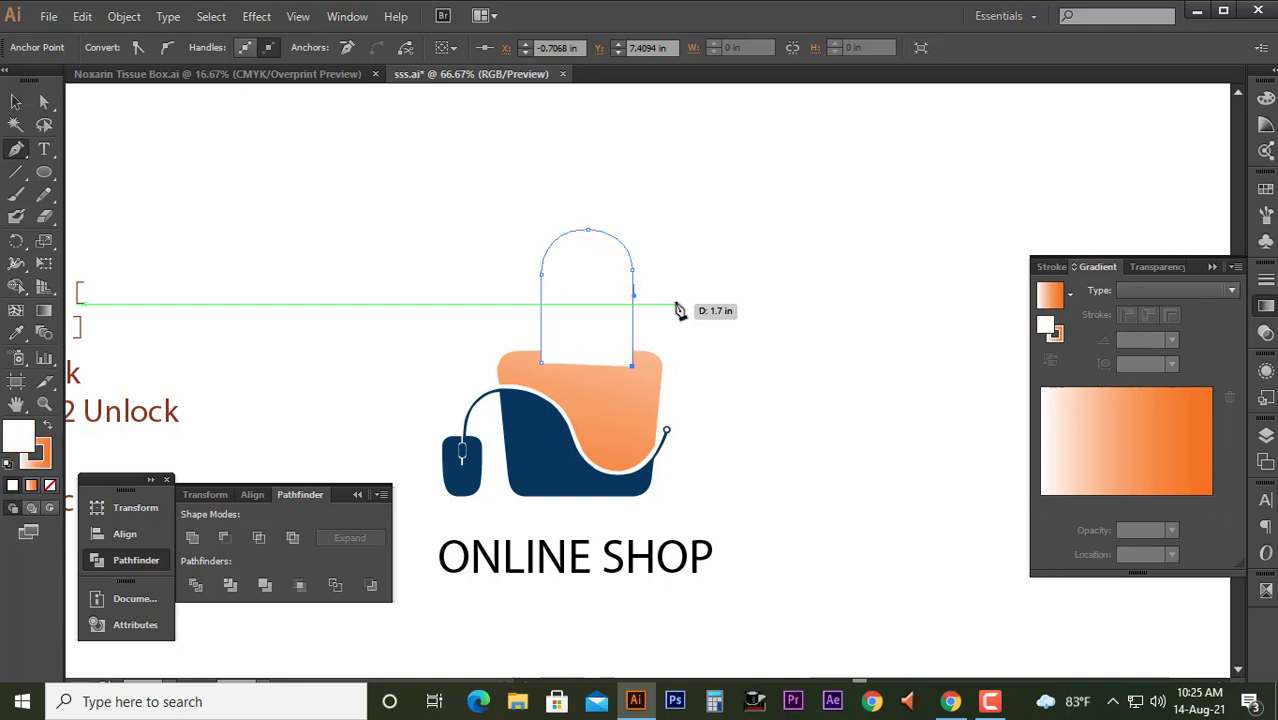
key("v")
left_click(50, 486)
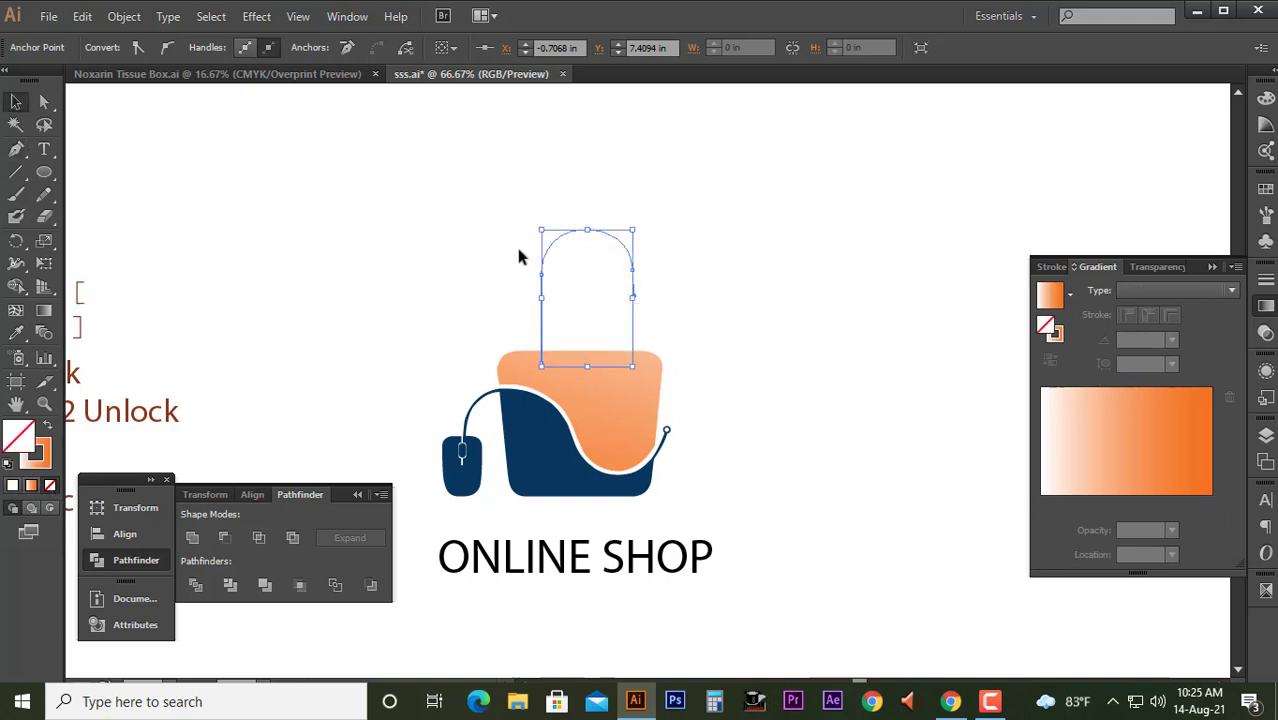
mouse_move(586, 230)
left_mouse_down()
mouse_move(586, 261)
mouse_move(614, 277)
mouse_move(595, 262)
left_mouse_up()
- Make the handle's stroke the mouse's navy via the Eyedropper
left_click(737, 299)
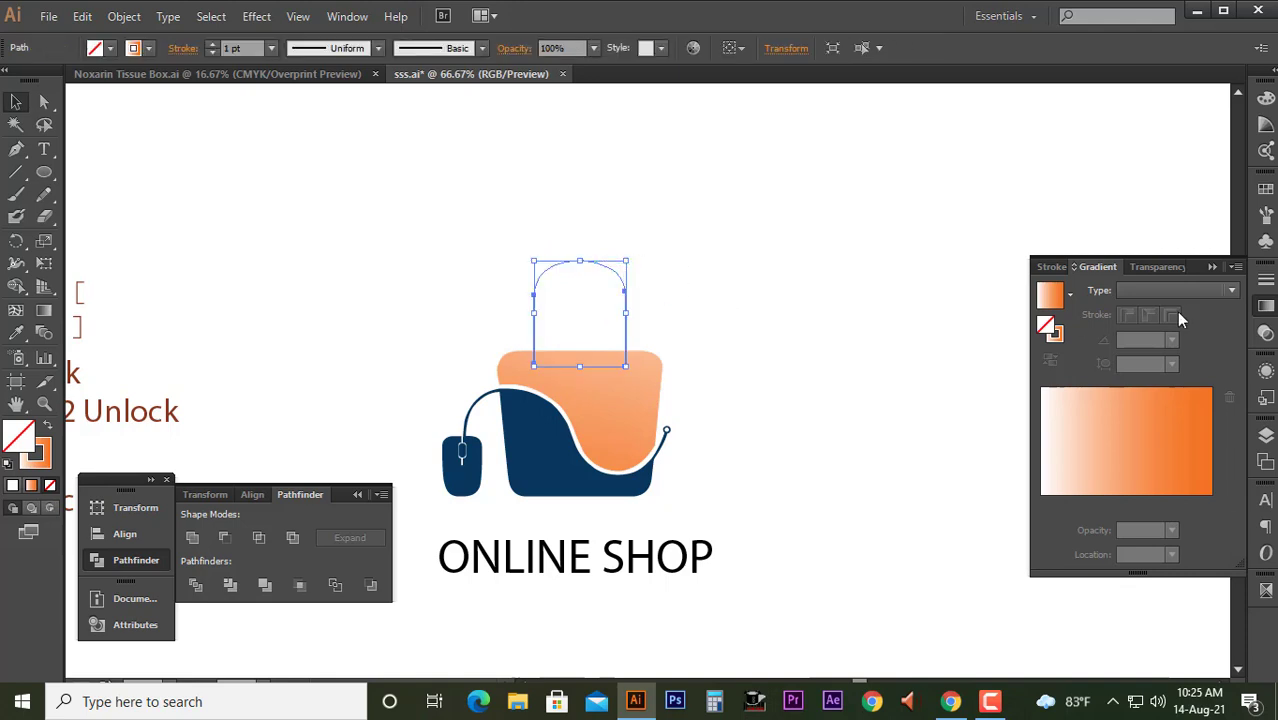
left_click(1266, 122)
left_click(1266, 99)
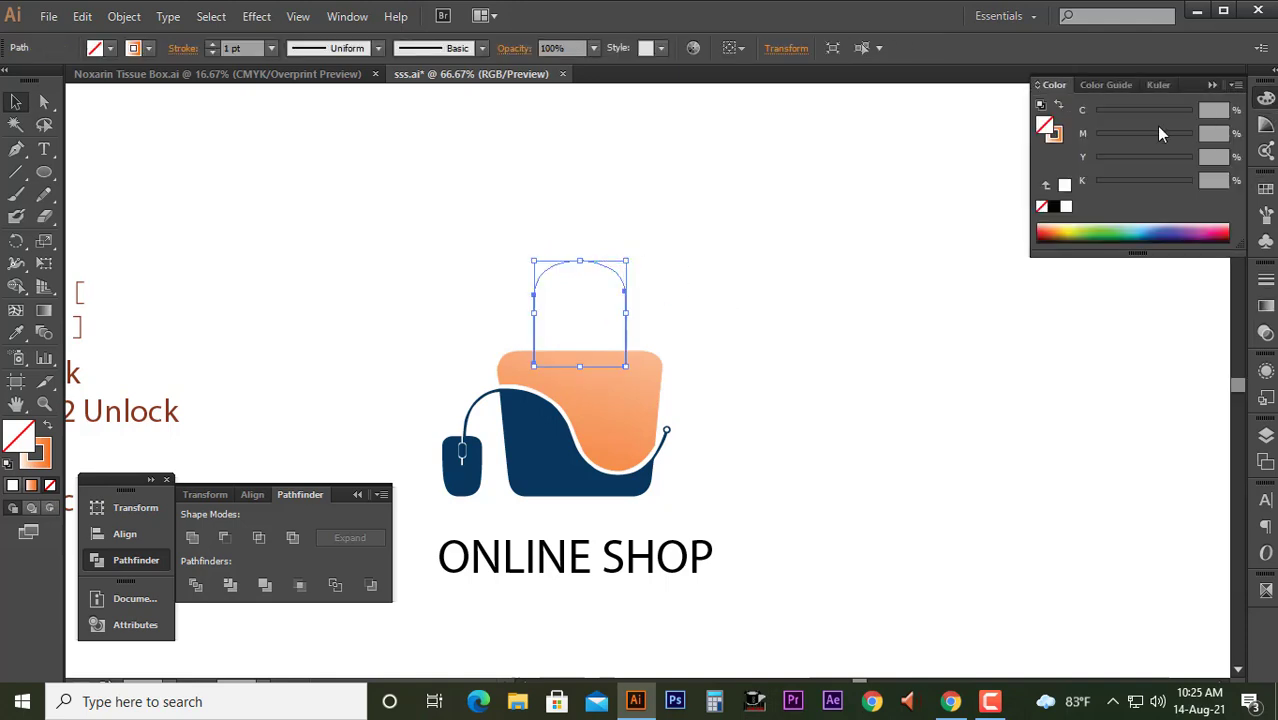
left_click(1060, 137)
left_click(1053, 207)
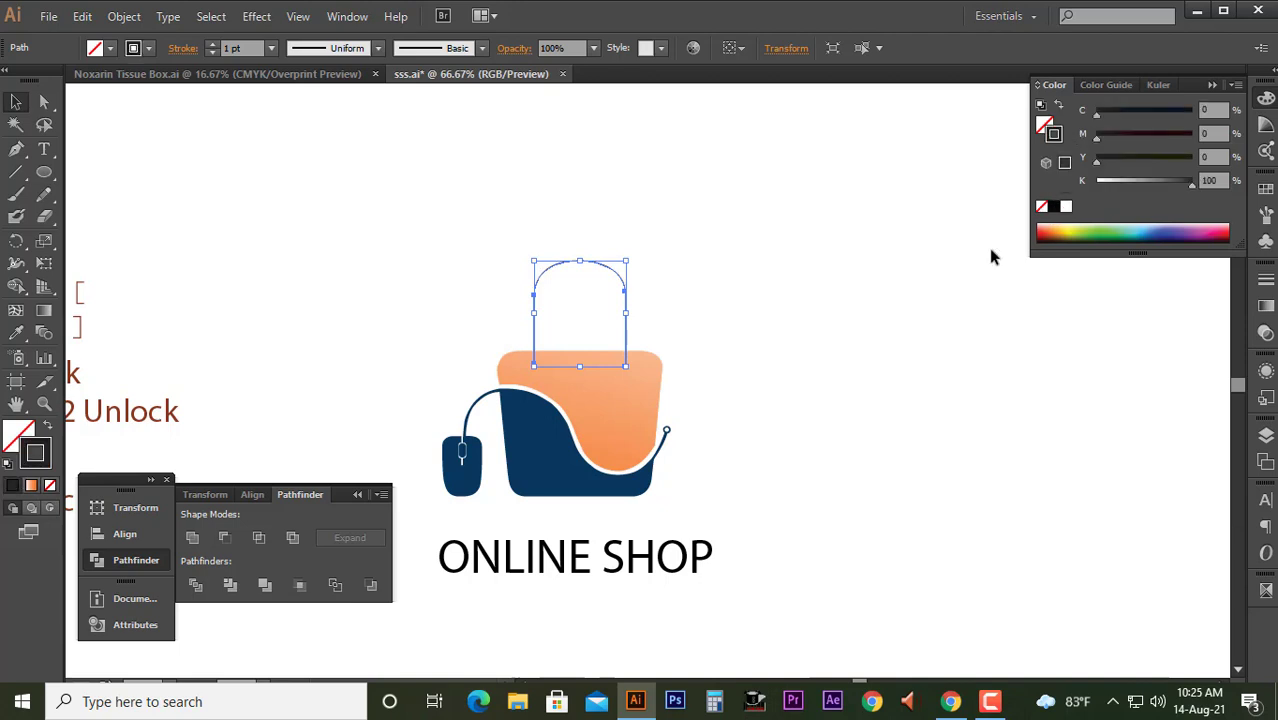
left_click(16, 332)
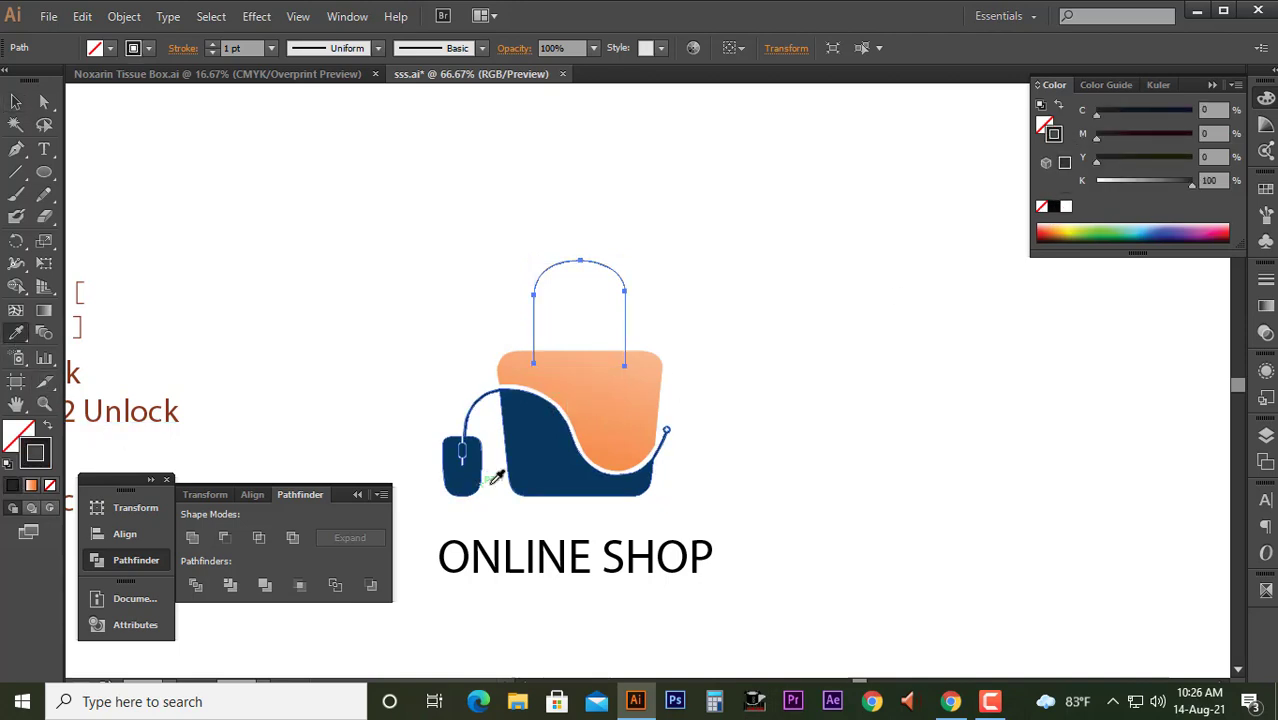
left_click(550, 437)
key("v")
key("shift+x")
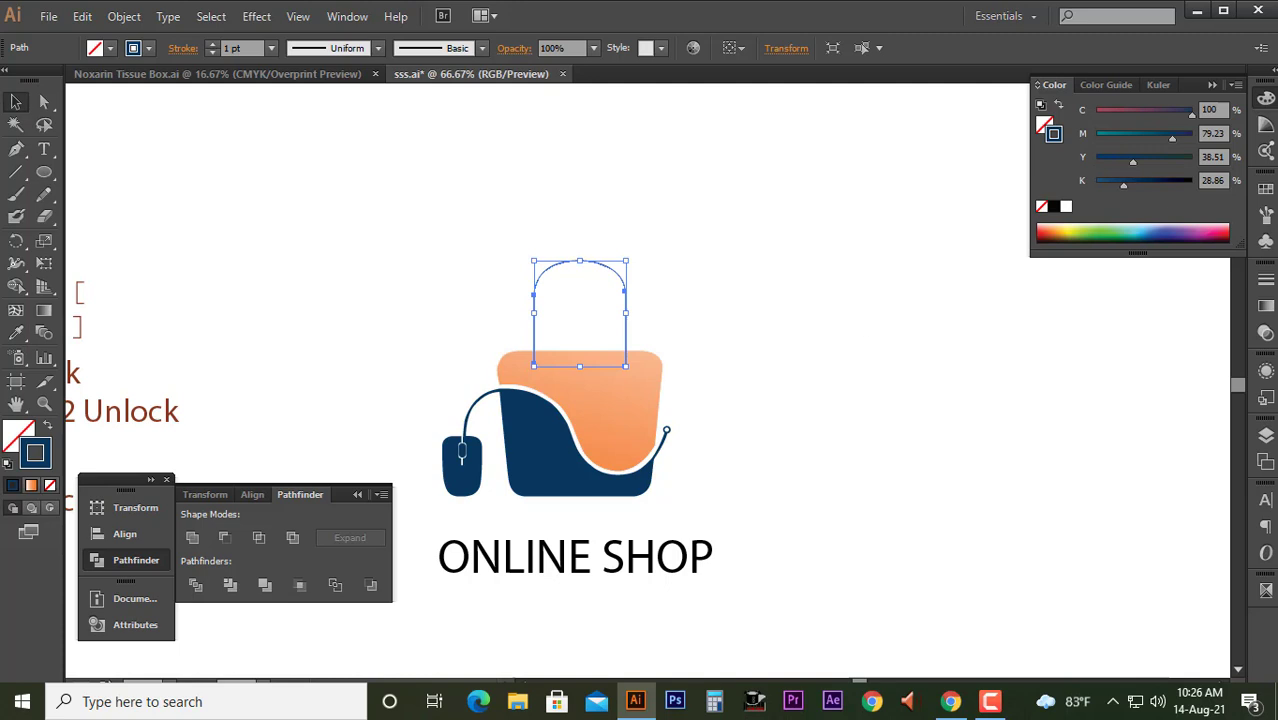
- Set the handle stroke to 12 pt weight with round caps
left_click(1265, 279)
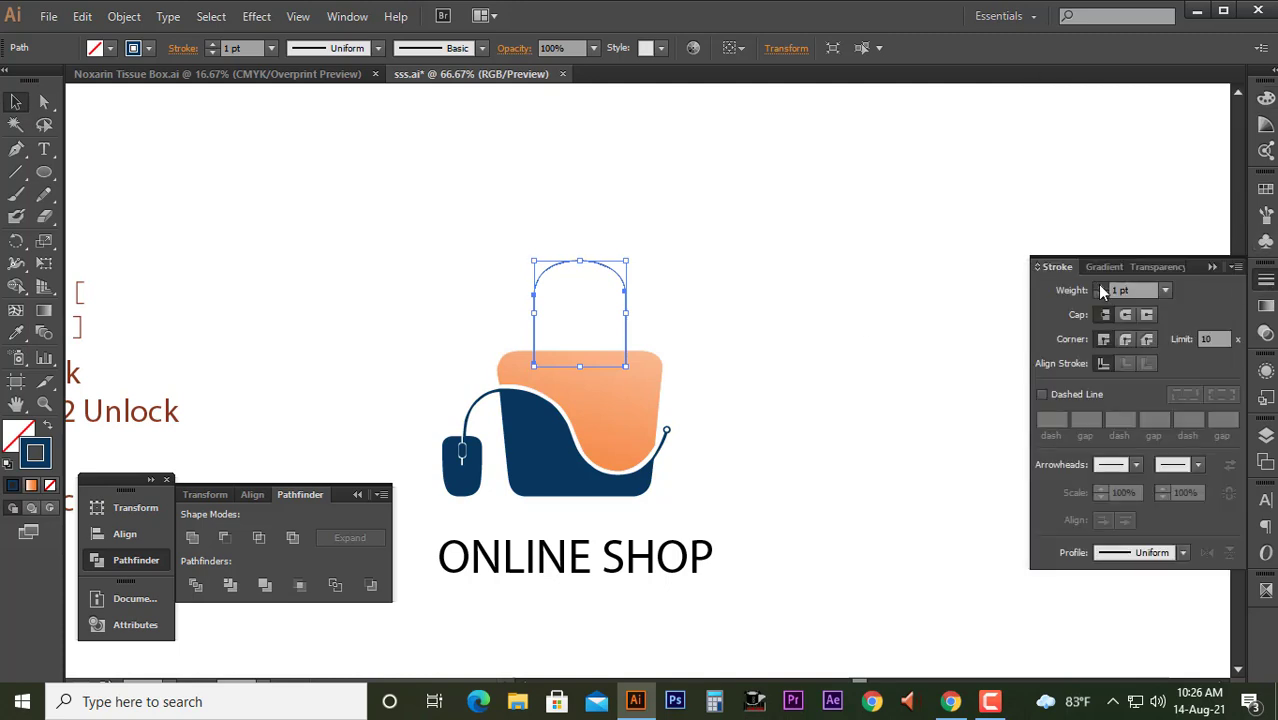
left_click(1101, 286)
left_click(1101, 286)
left_click(1101, 286)
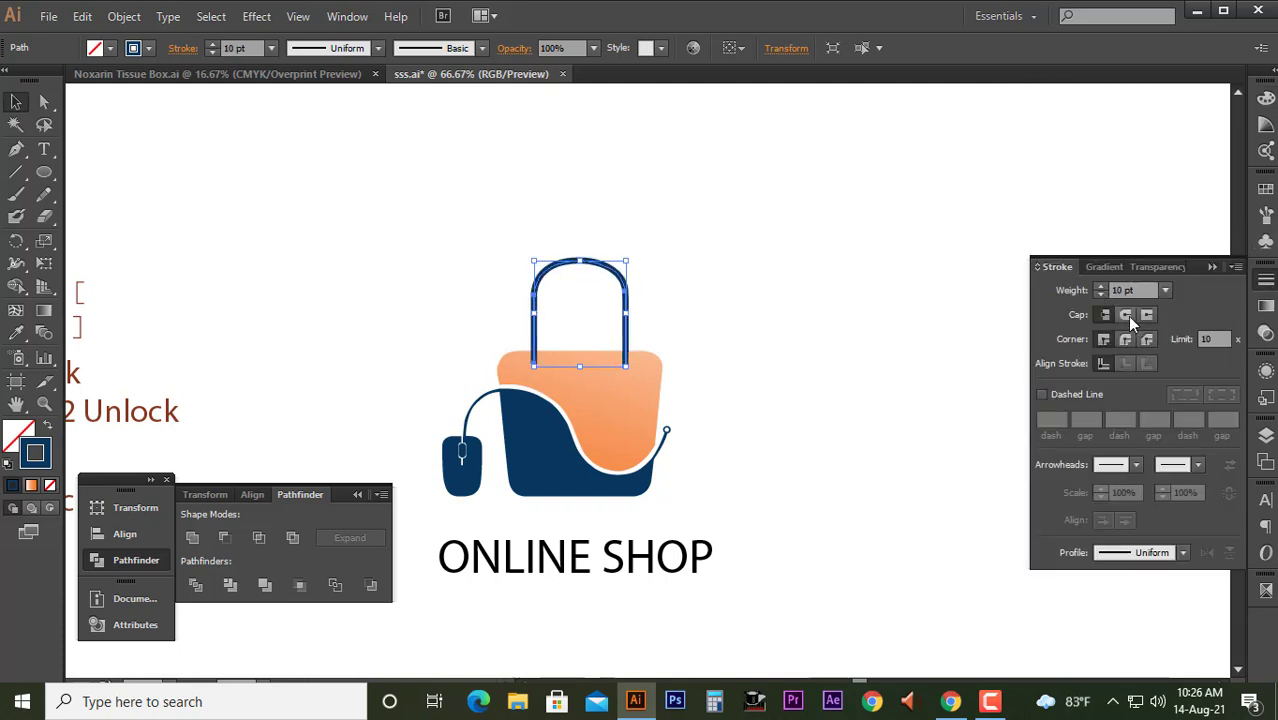
left_click(1125, 339)
left_click(673, 369)
scroll(613, 380, "up", 1, "alt")
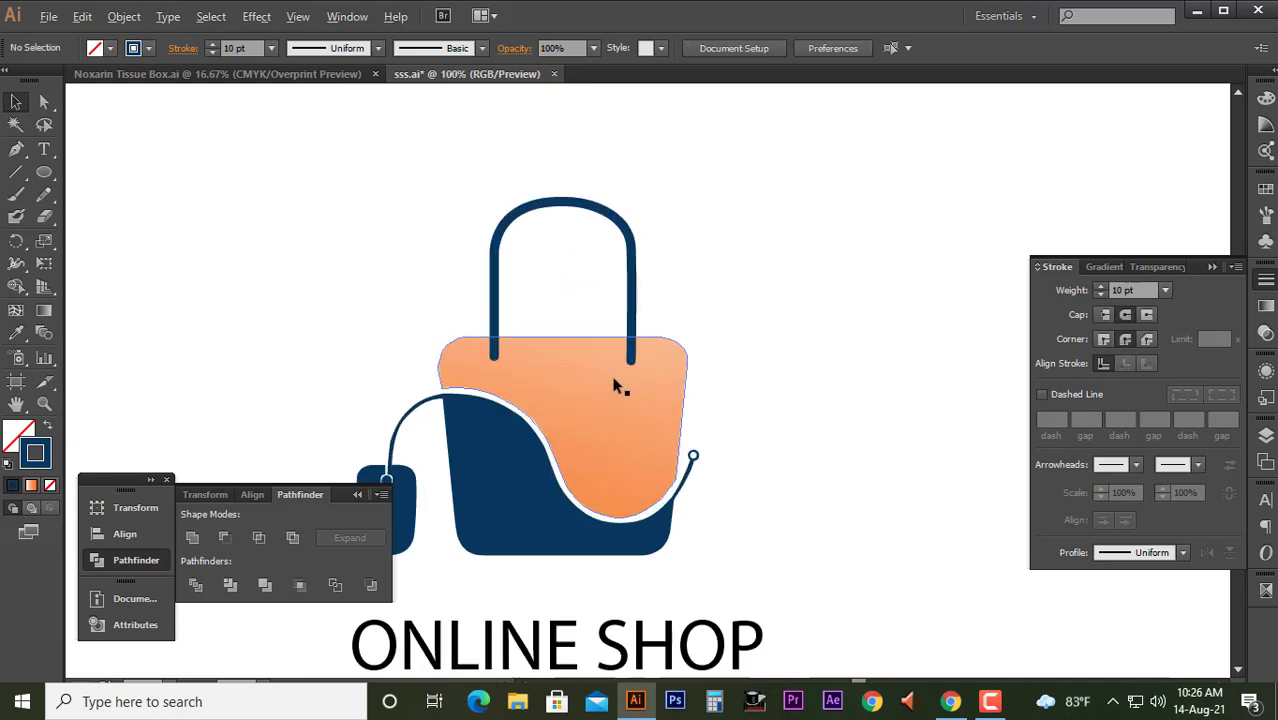
left_click_drag(655, 293, 594, 272)
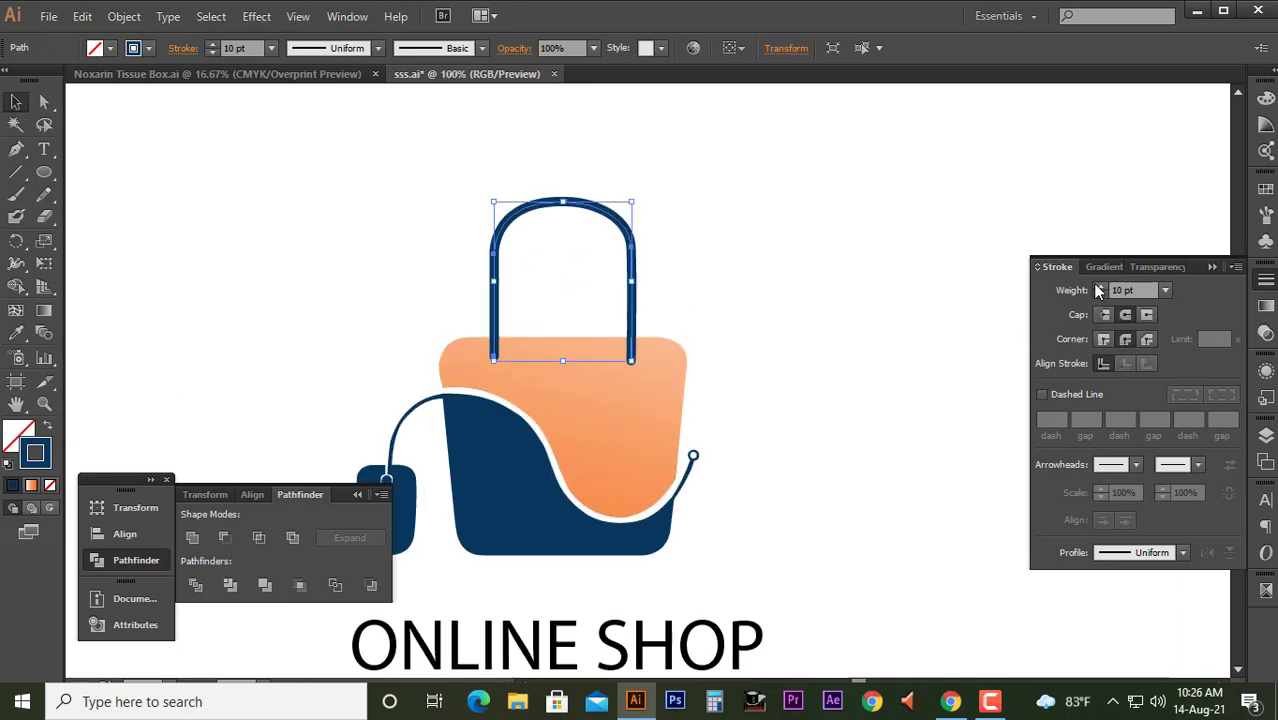
left_click(1101, 286)
left_click(952, 292)
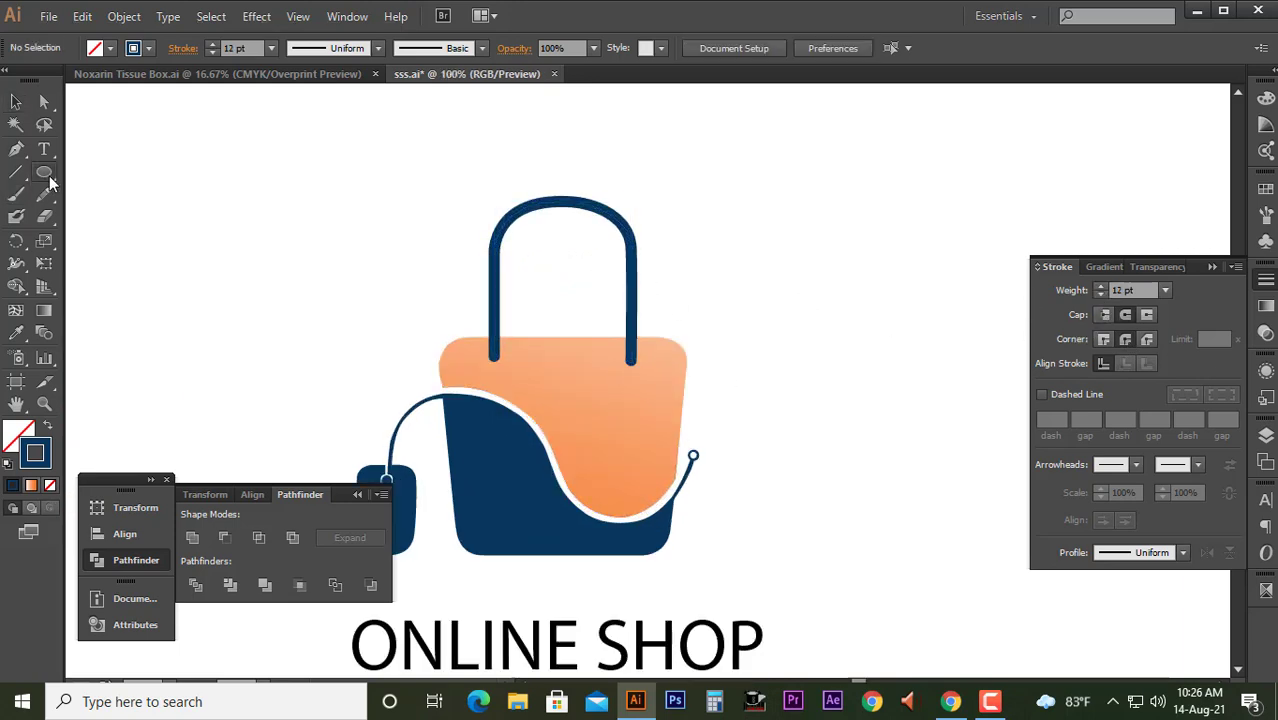
- Draw a white-filled circle at the handle's left end
left_click_drag(487, 370, 507, 377)
scroll(485, 366, "up", 3)
key("v")
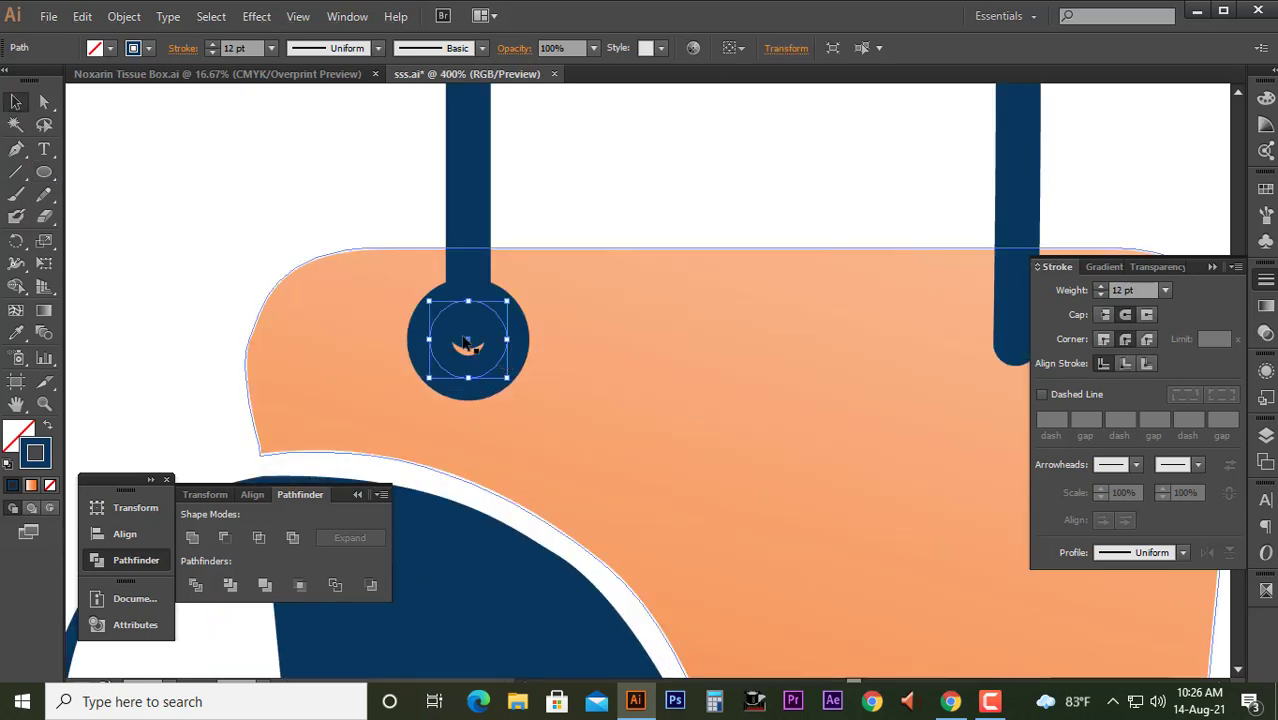
key("shift+x")
left_click(22, 435)
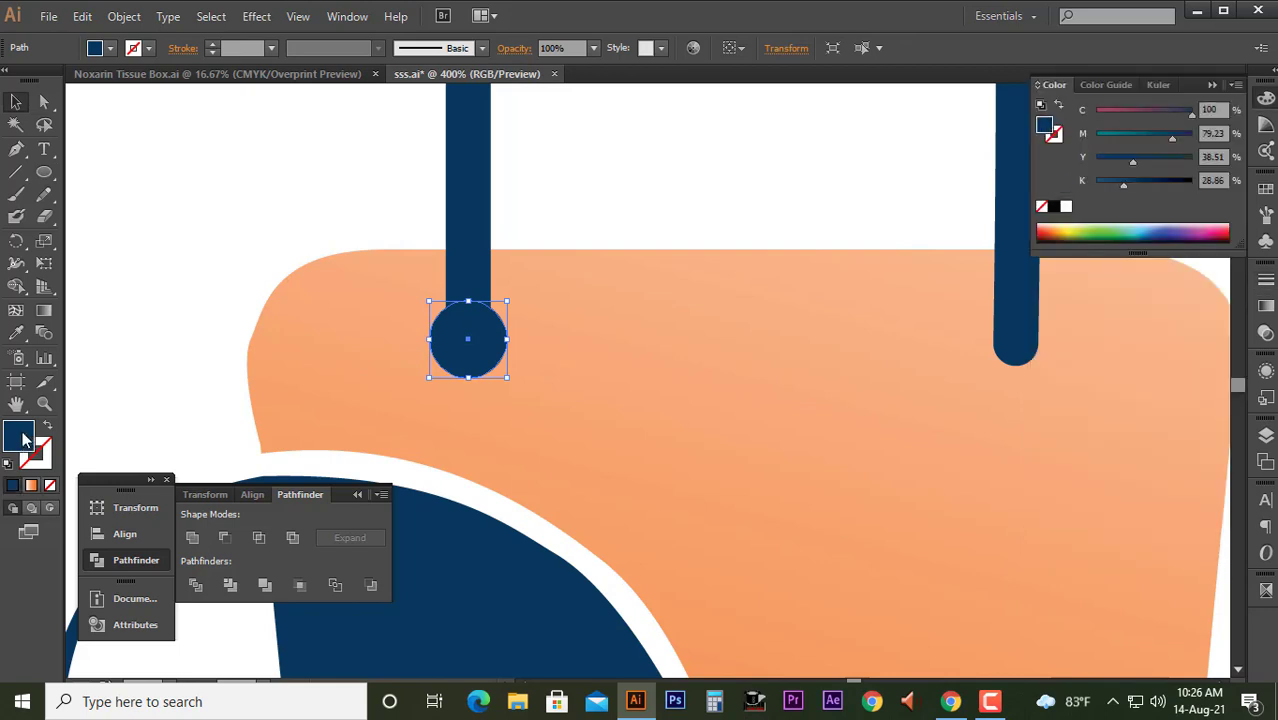
left_click(1066, 207)
left_click(739, 185)
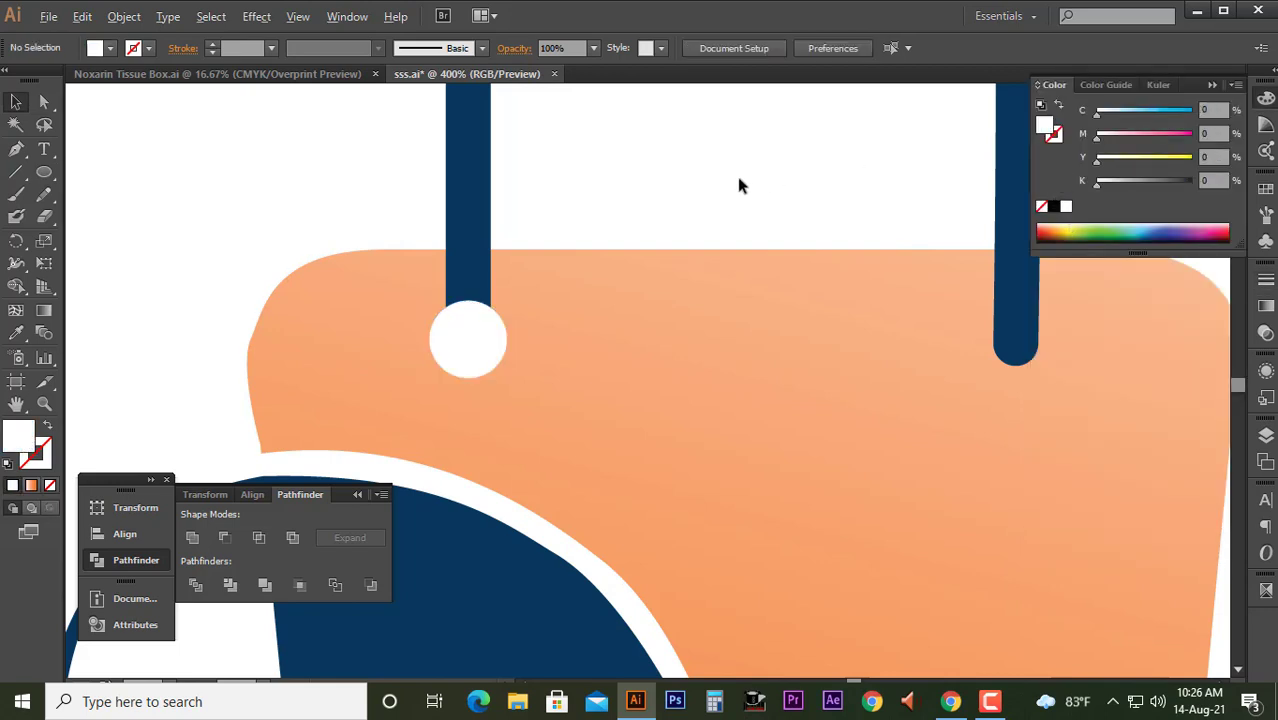
- Alt-drag a copy of the white dot to the handle's right end
scroll(739, 185, "down", 3)
left_click_drag(640, 240, 843, 268)
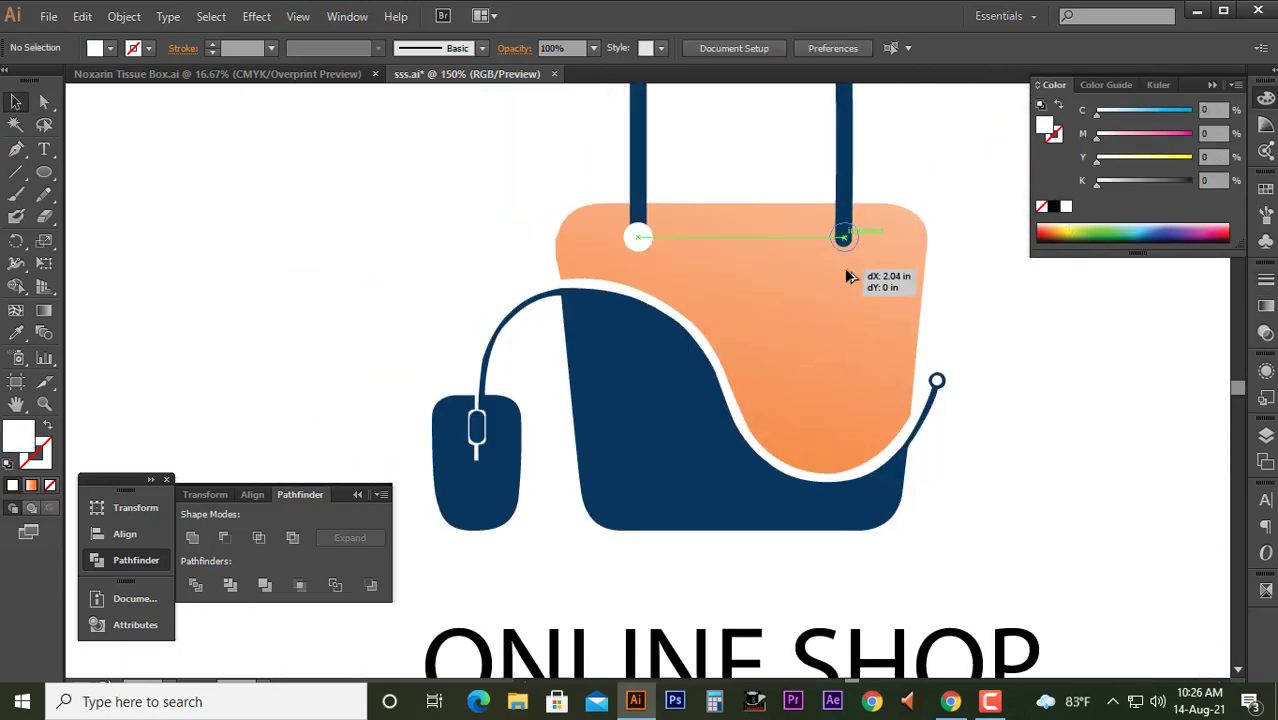
left_click(781, 162)
scroll(779, 160, "down", 2)
scroll(885, 308, "down", 2)
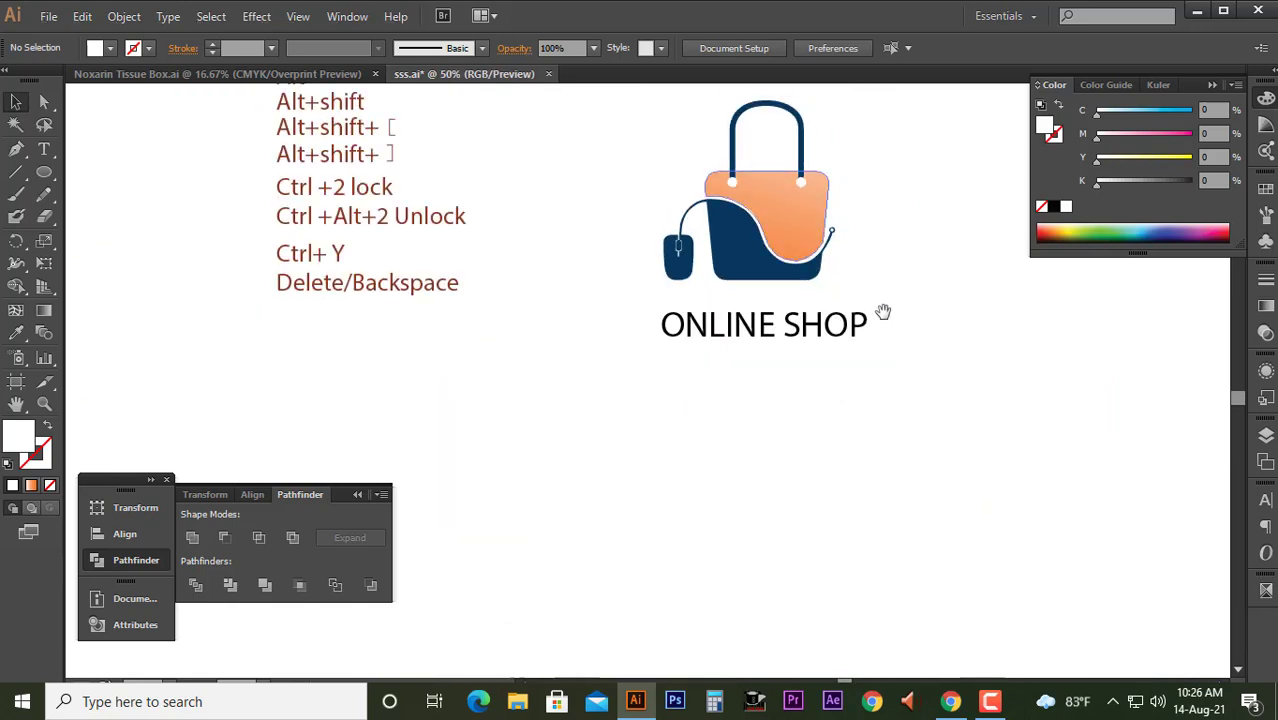
- Move the ONLINE SHOP text up closer to the bag and set its font style to Bold
scroll(766, 372, "up", 4)
left_click_drag(766, 372, 770, 323)
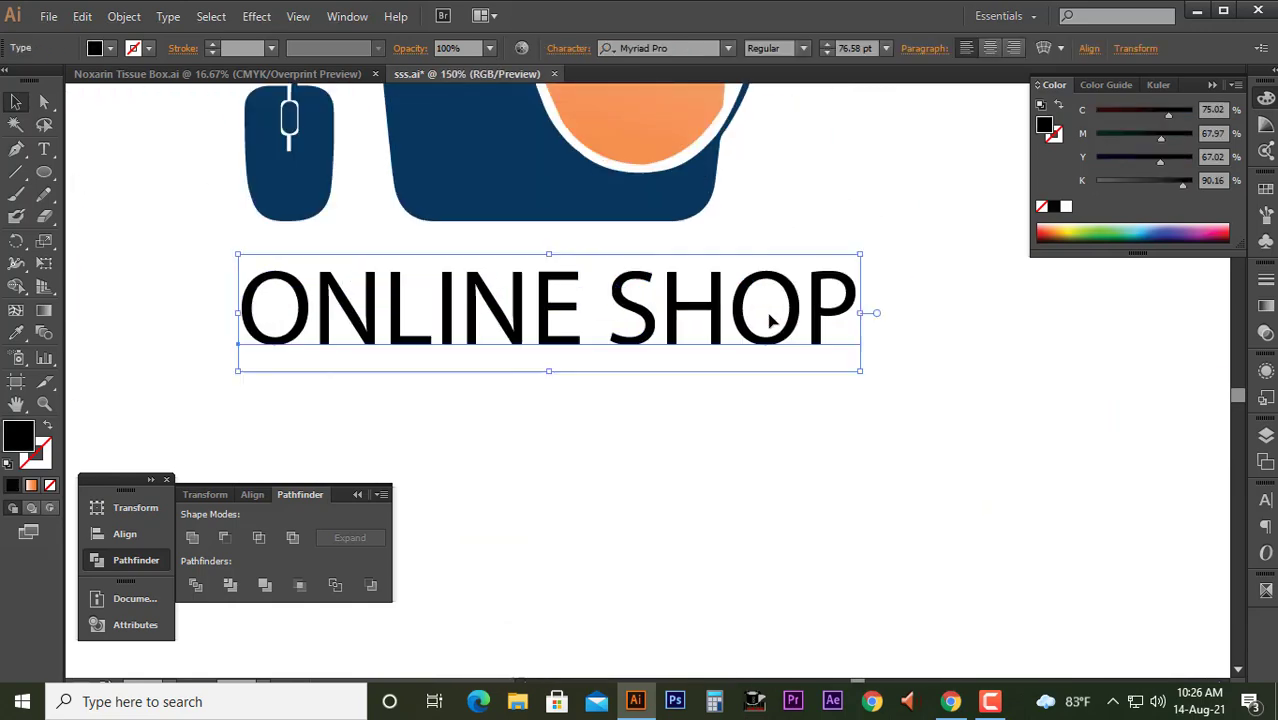
scroll(690, 313, "down", 1)
scroll(689, 313, "up", 1)
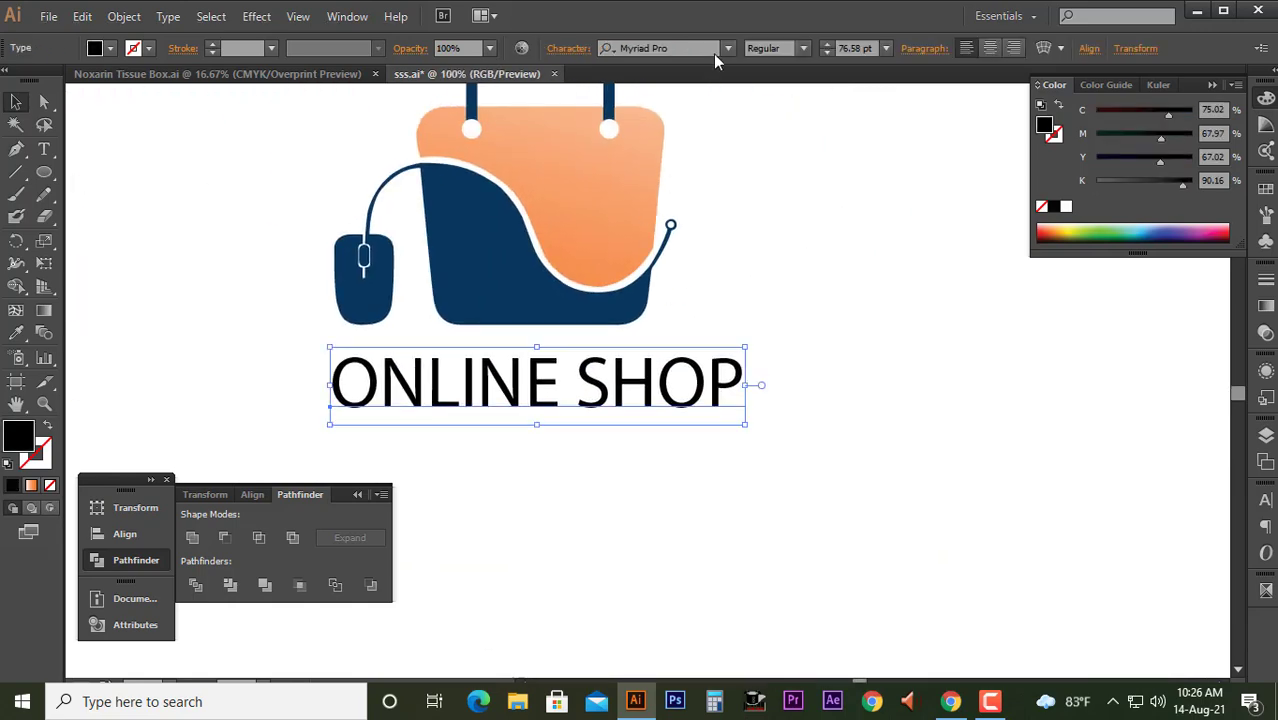
left_click(802, 50)
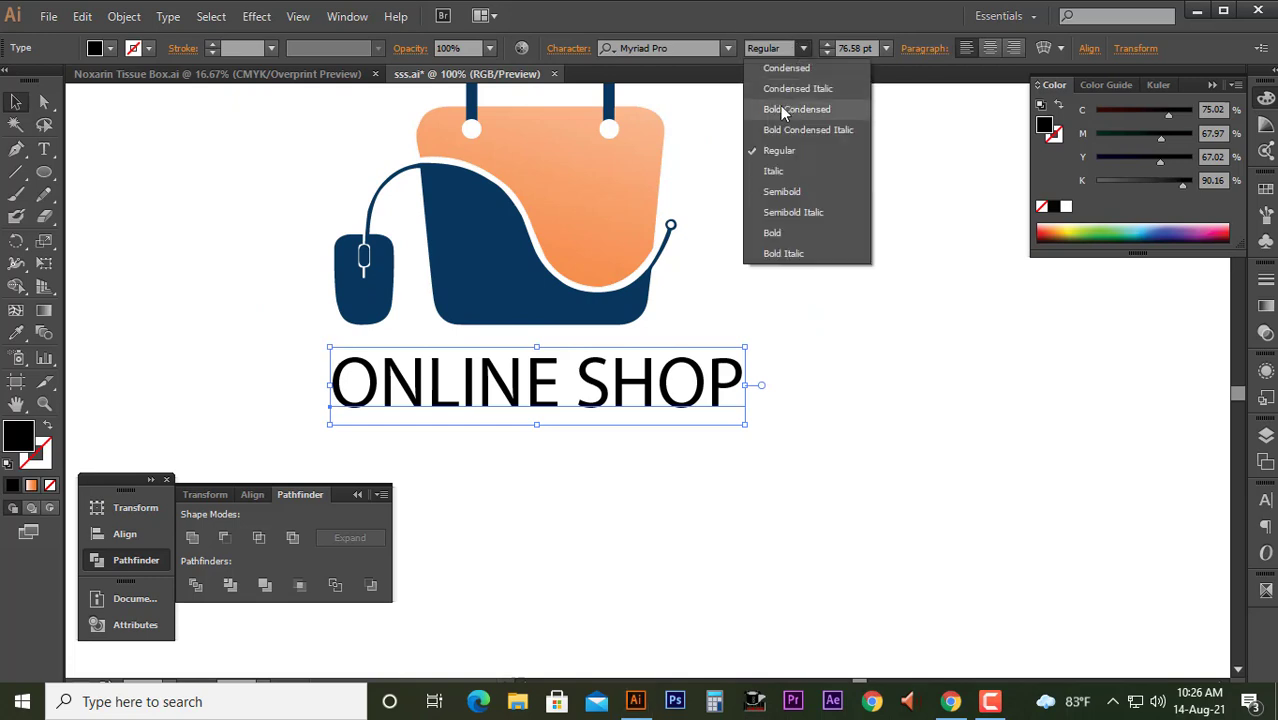
left_click(788, 230)
left_click_drag(690, 362, 690, 354)
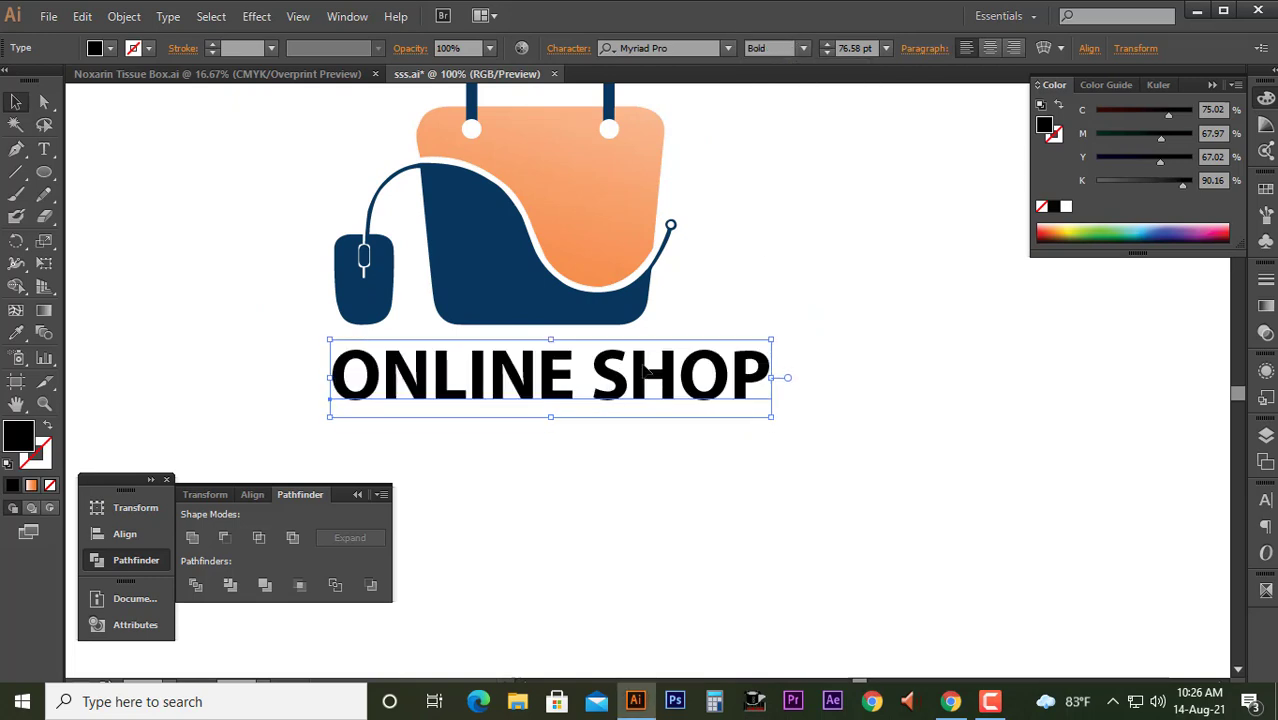
- Select the word SHOP in the text, then return to object selection with the bounding box hidden
key("t")
left_click_drag(600, 363, 800, 392)
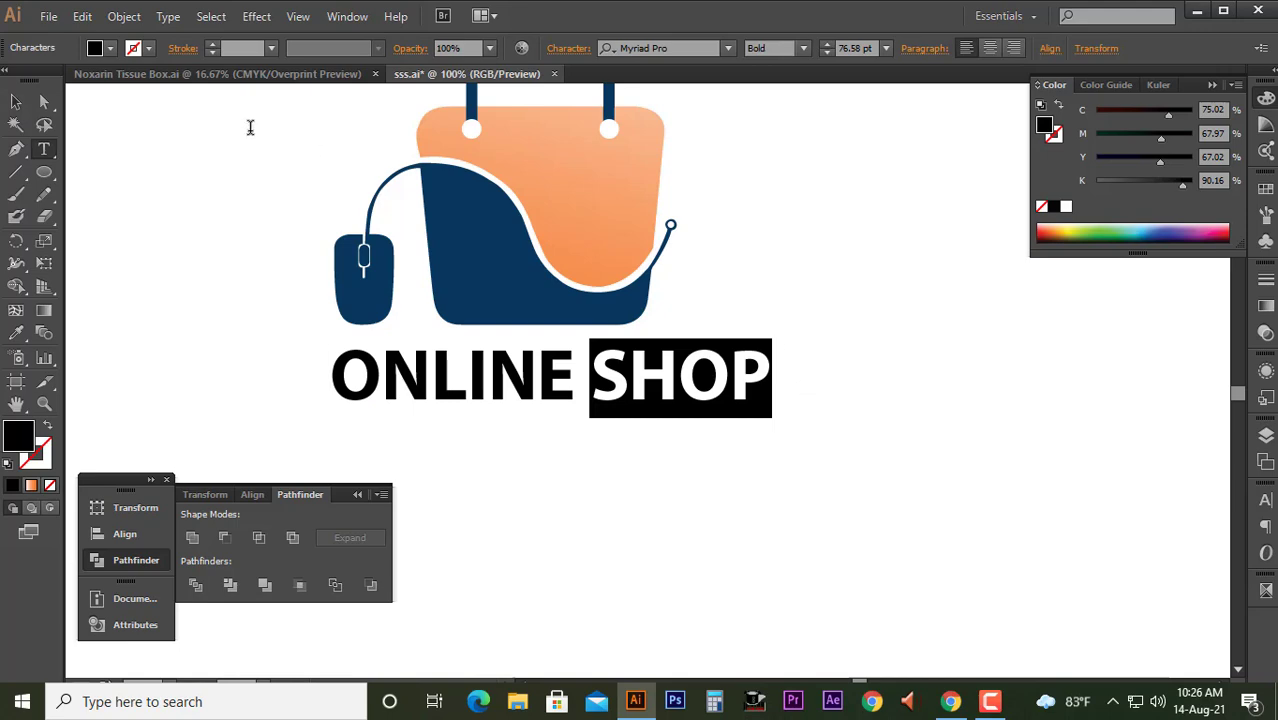
left_click(44, 101)
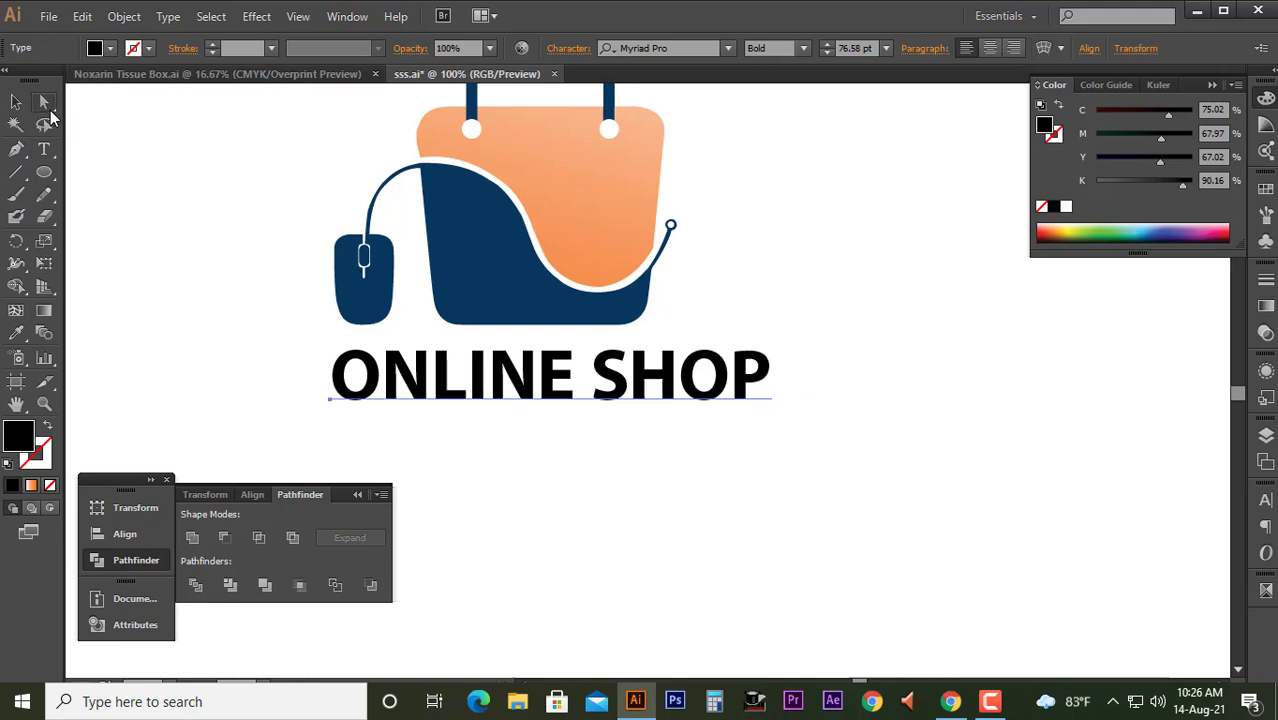
key("ctrl+shift+b")
- Expand the ONLINE SHOP text into outline shapes and select the SHOP letters
left_click(123, 16)
left_click(215, 213)
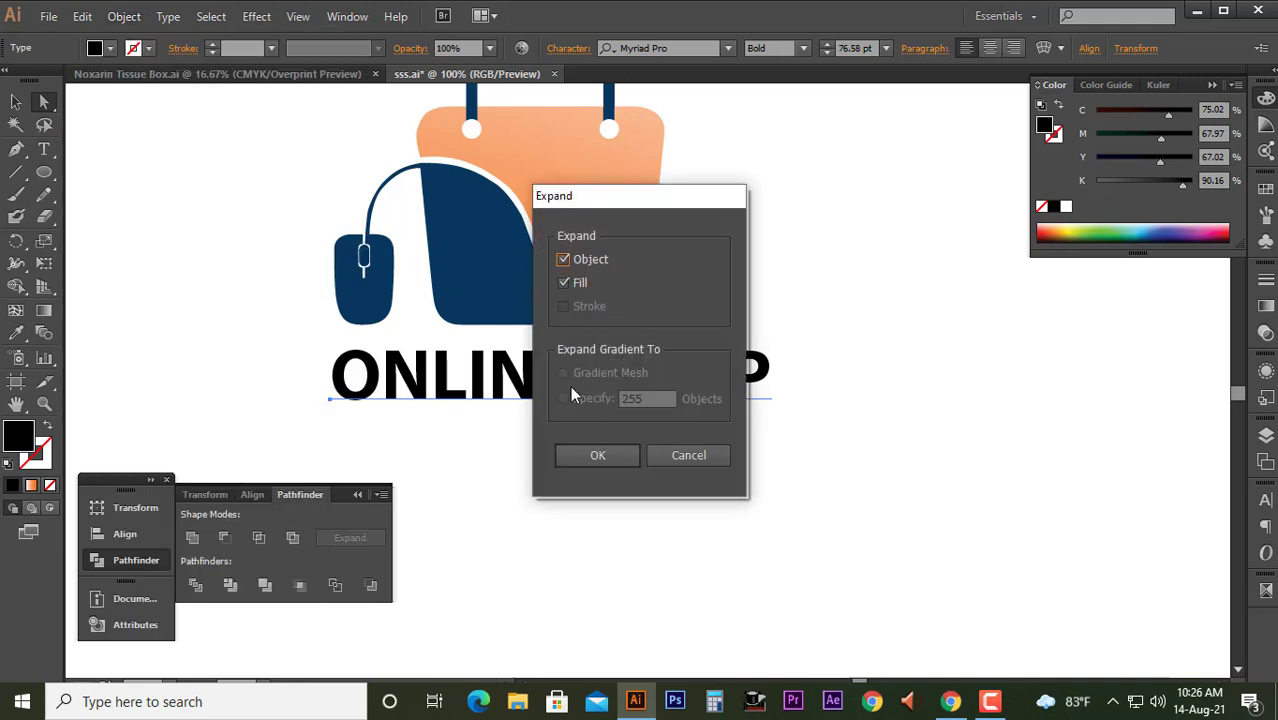
left_click(586, 452)
left_click(672, 492)
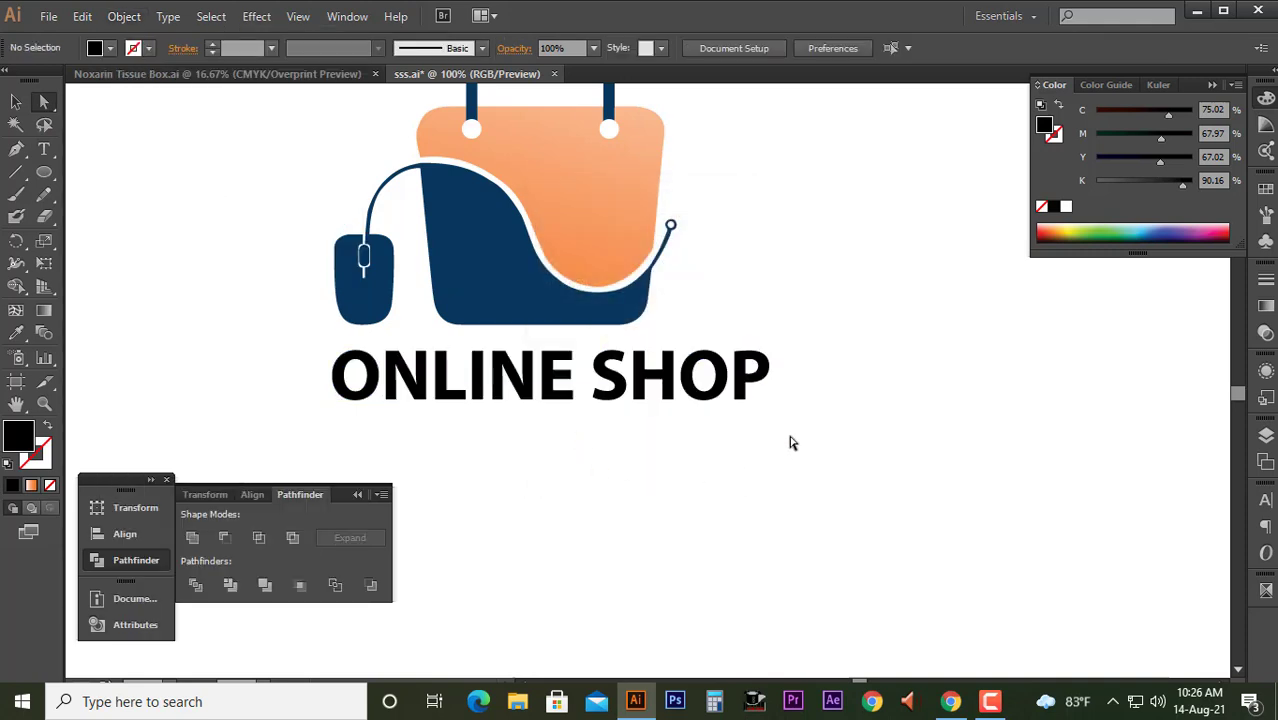
left_click_drag(791, 440, 589, 345)
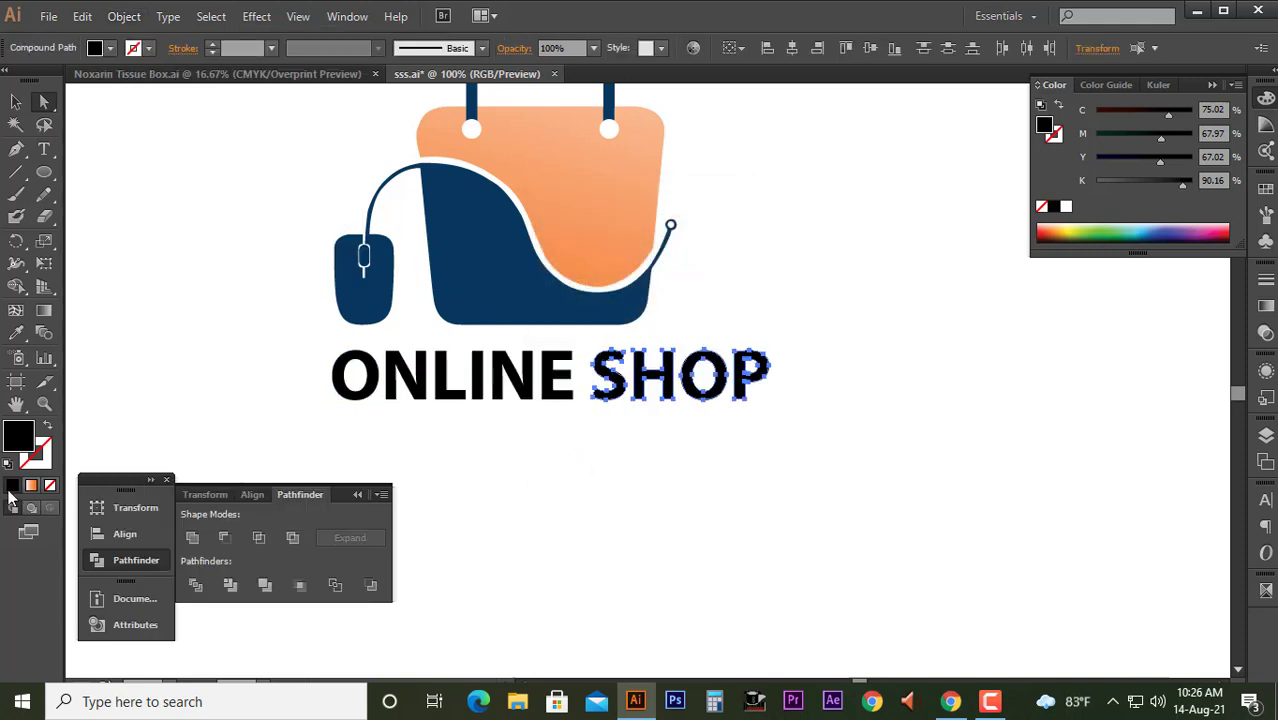
- Eyedropper the bag's orange gradient onto SHOP and reselect the SHOP letters
left_click(20, 340)
left_click(499, 163)
key("v")
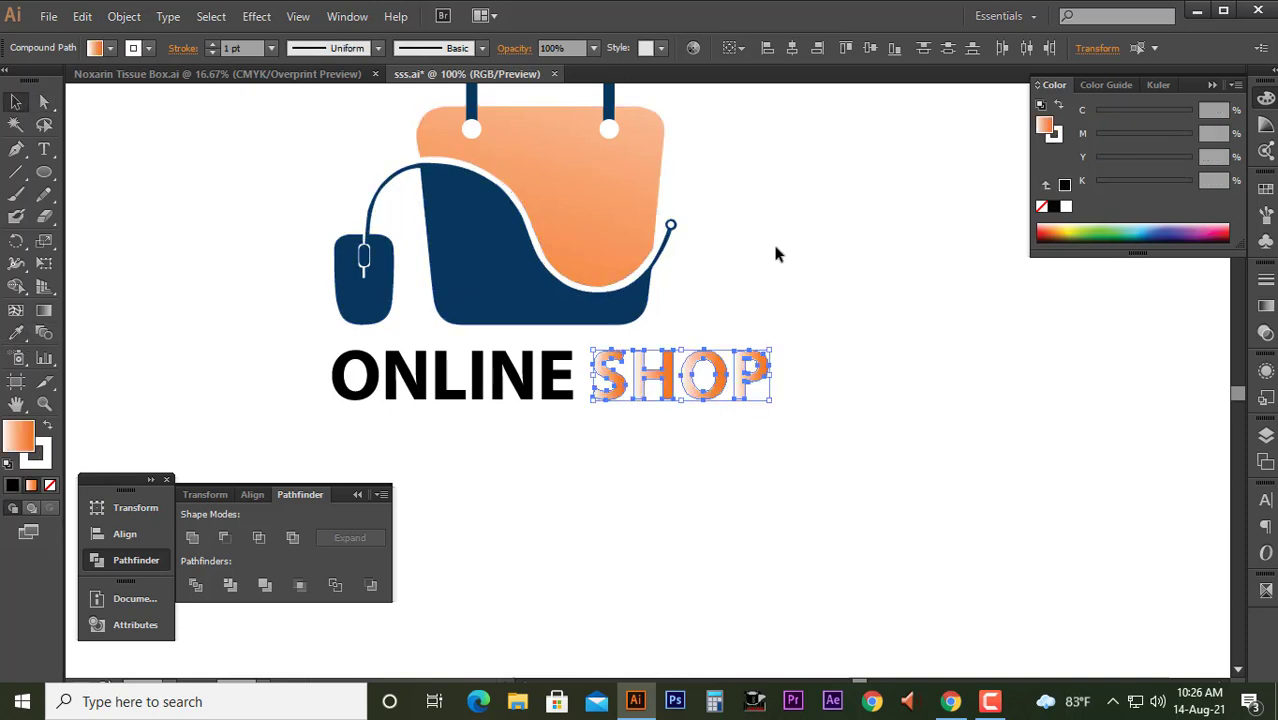
left_click(775, 248)
left_click_drag(819, 423, 588, 334)
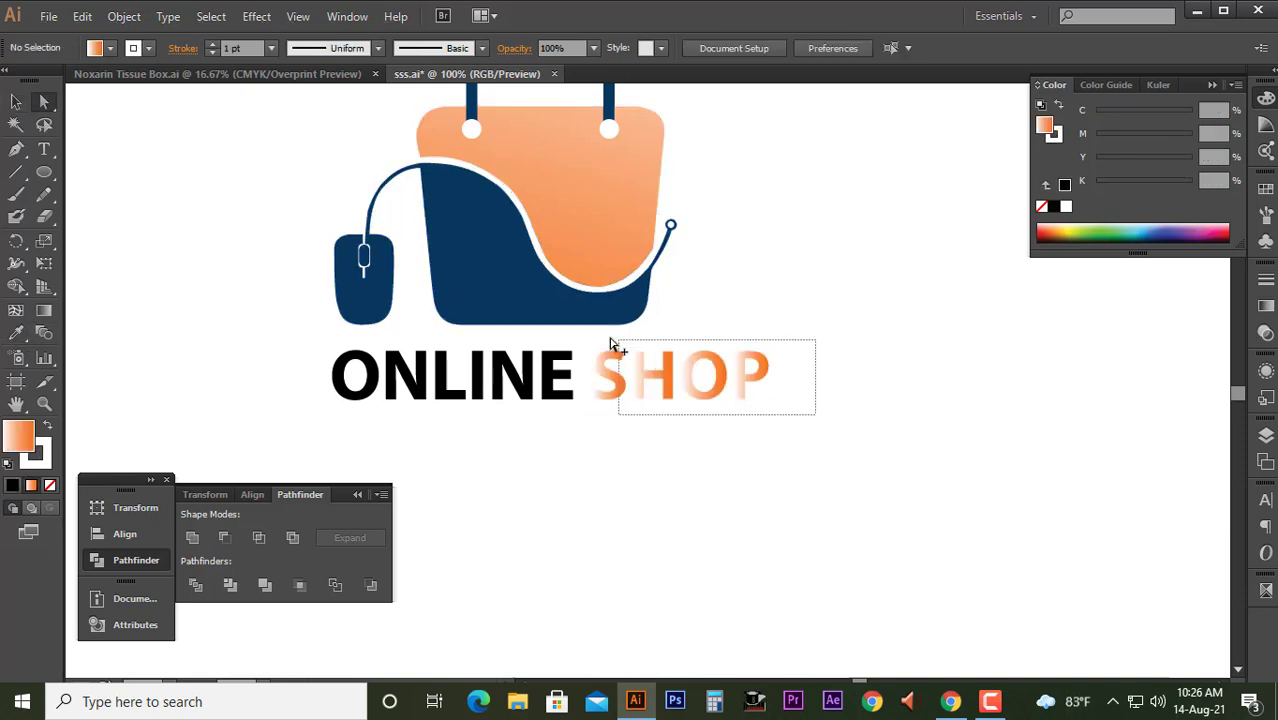
- Angle SHOP's gradient diagonally across the letters, then zoom out to view the artboard
left_click(44, 311)
left_click_drag(698, 298, 605, 500)
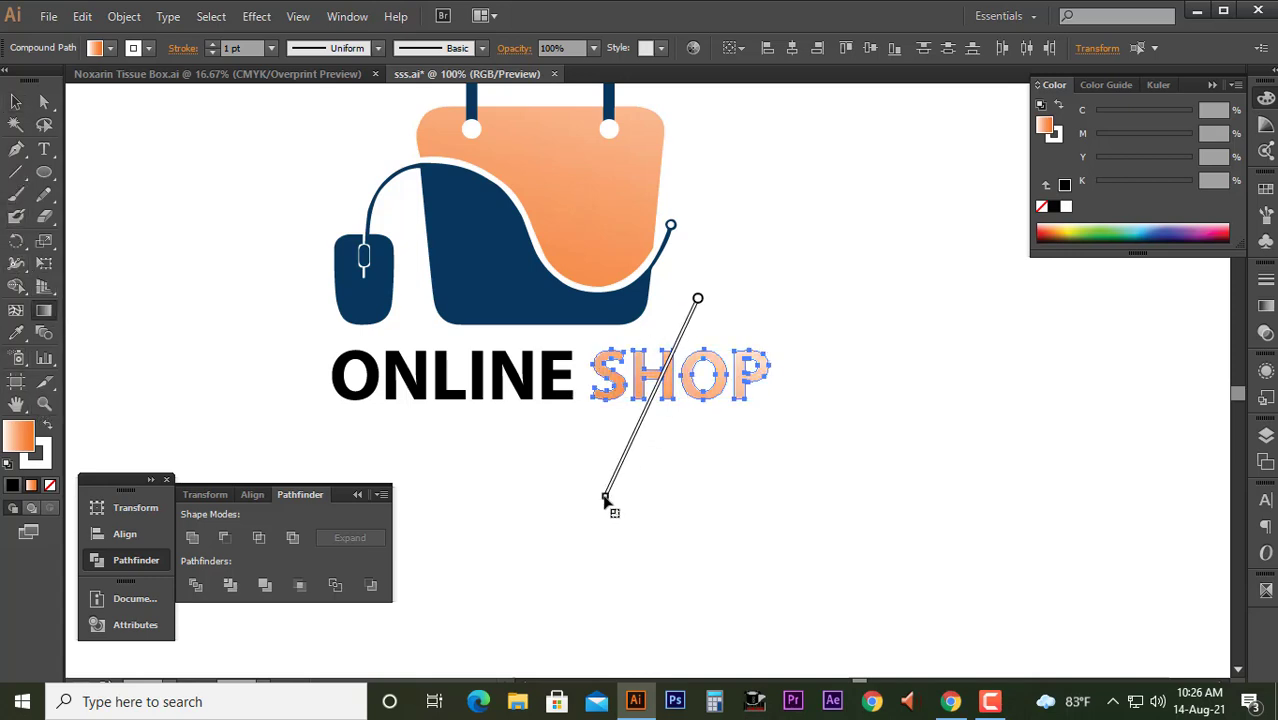
left_click_drag(680, 289, 662, 451)
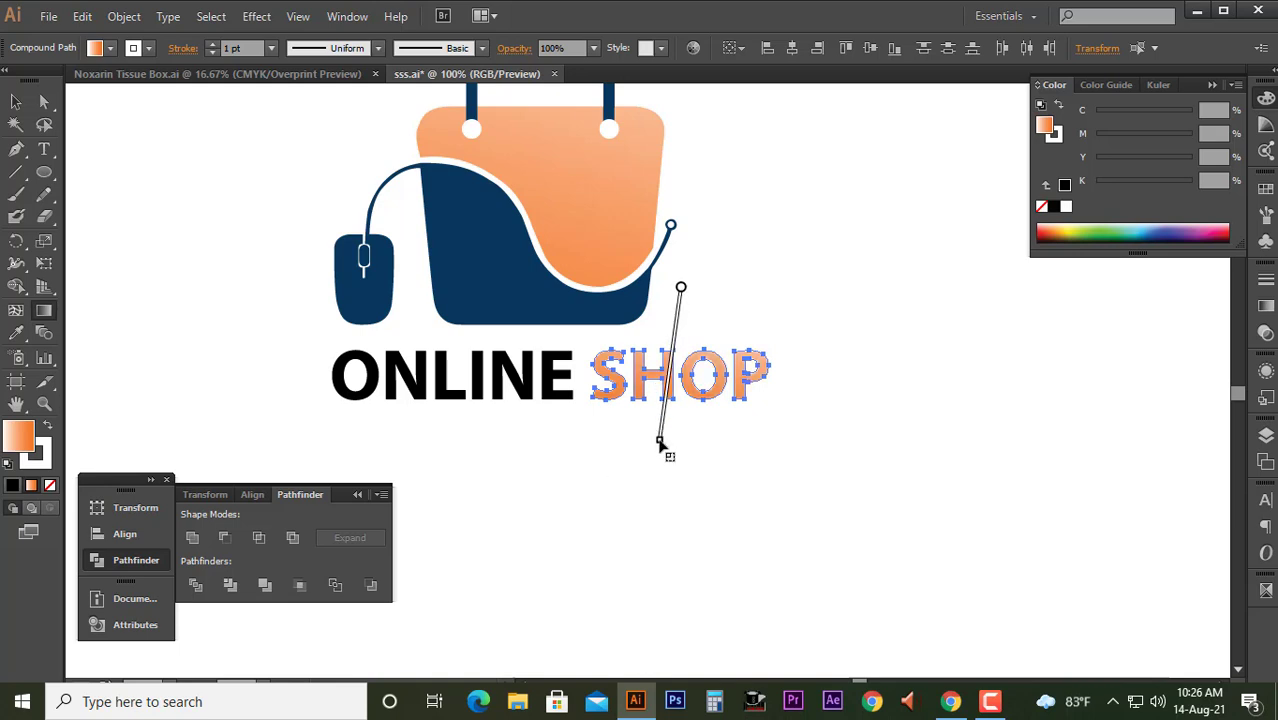
key("v")
left_click(668, 488)
key("ctrl+minus")
key("ctrl+minus")
key("ctrl+minus")
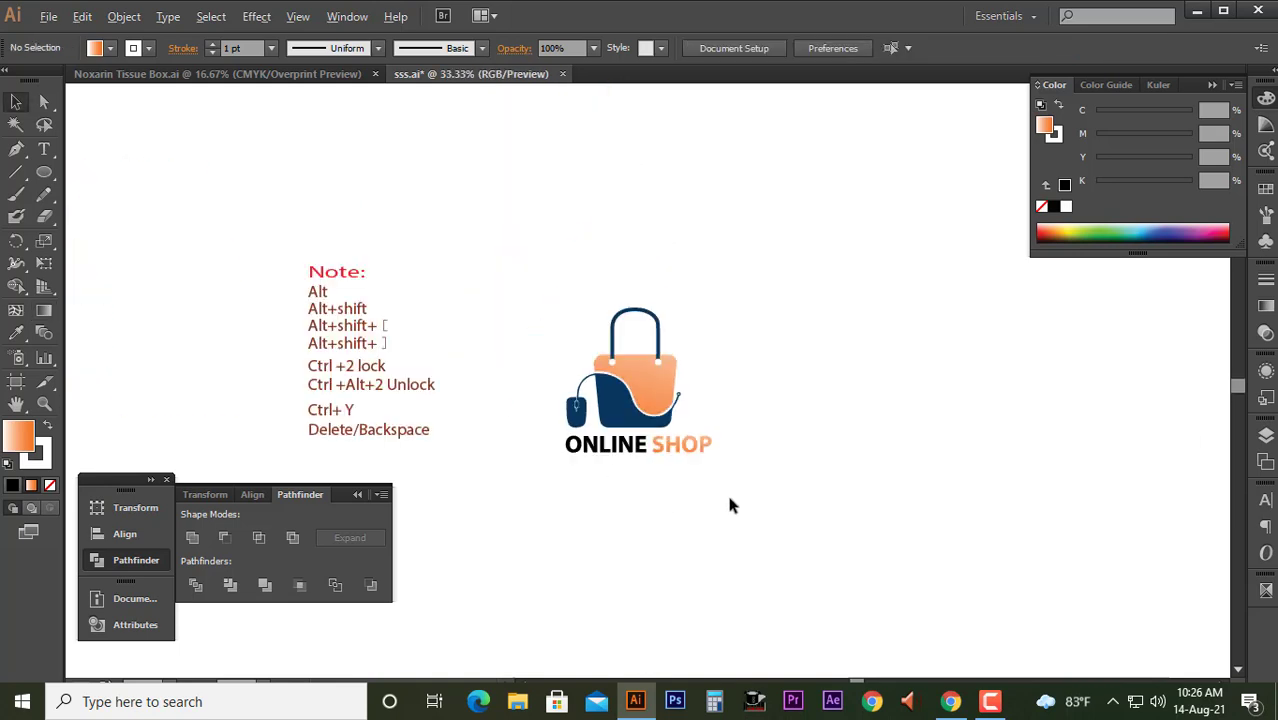
- Alt-drag a duplicate of the logo group to the right of the original
left_click_drag(770, 513, 493, 285)
left_click_drag(704, 366, 580, 332)
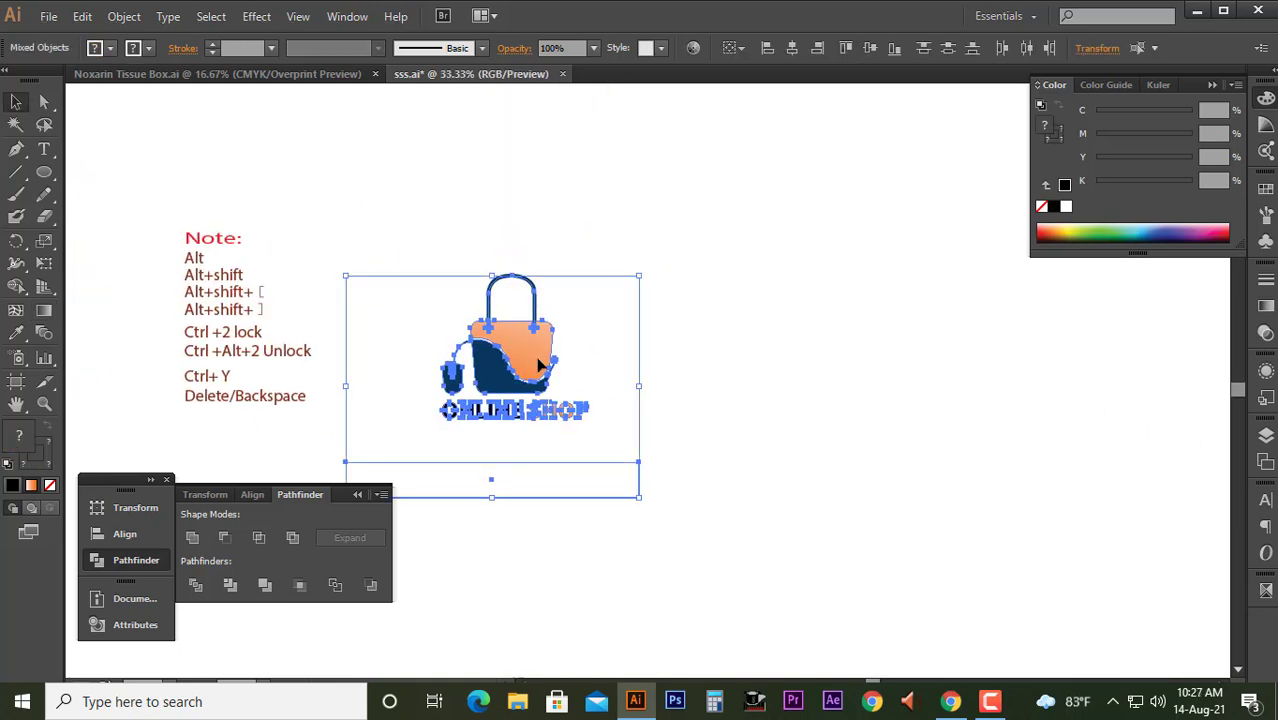
left_click(663, 520)
left_click_drag(700, 537, 385, 230)
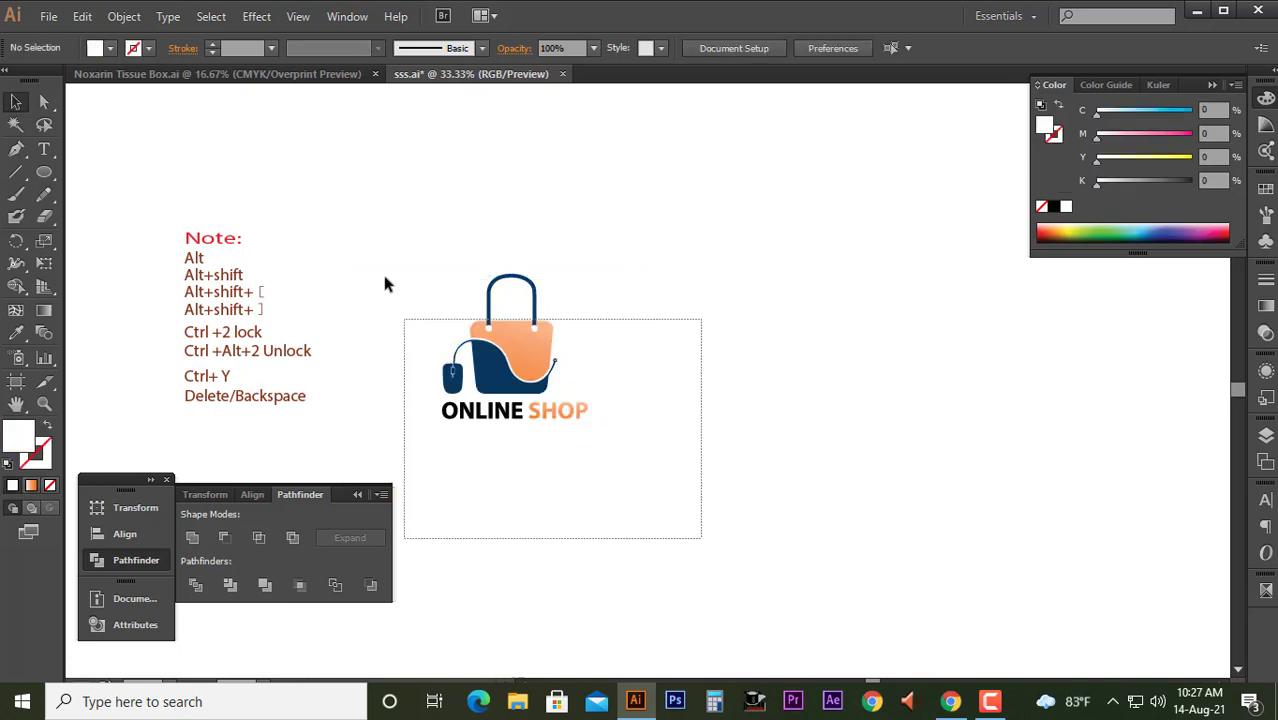
left_click(483, 357)
mouse_move(483, 357)
left_mouse_down()
mouse_move(461, 324)
mouse_move(647, 324)
left_mouse_up()
key("ctrl+plus")
key("ctrl+plus")
- Recolour the copy's orange bag body red
left_click(697, 269)
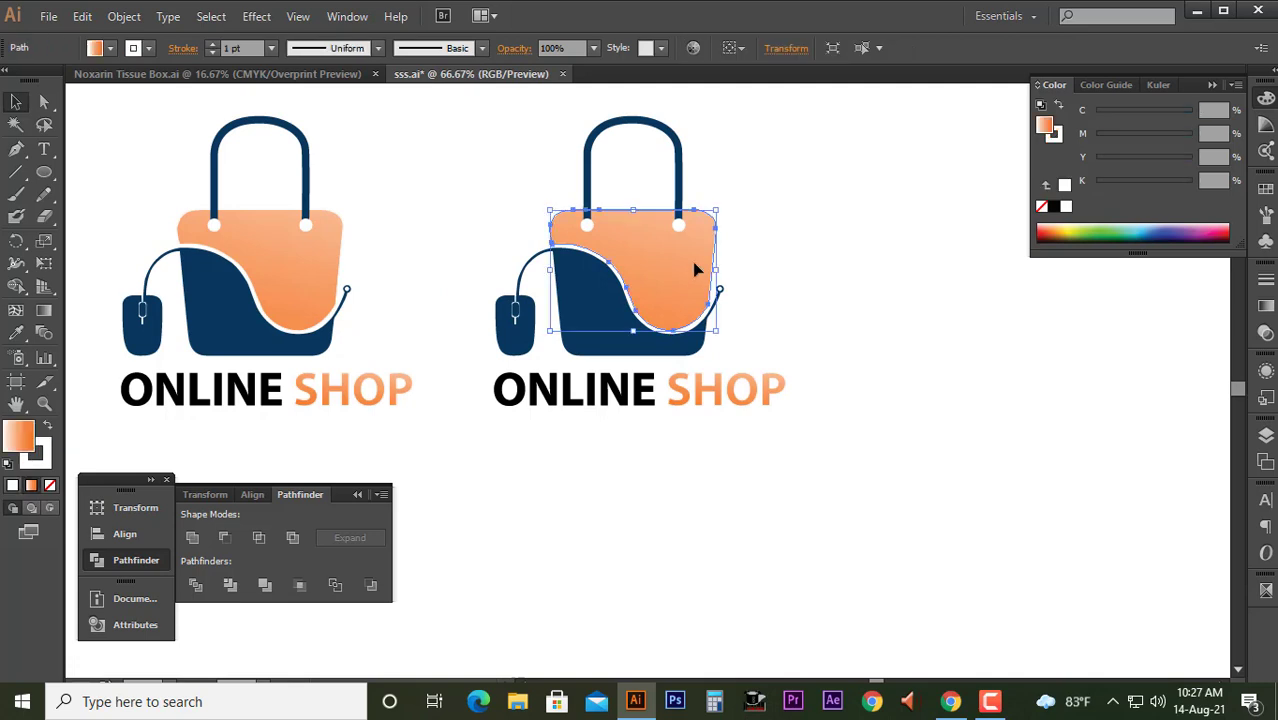
left_click_drag(1205, 231, 1197, 231)
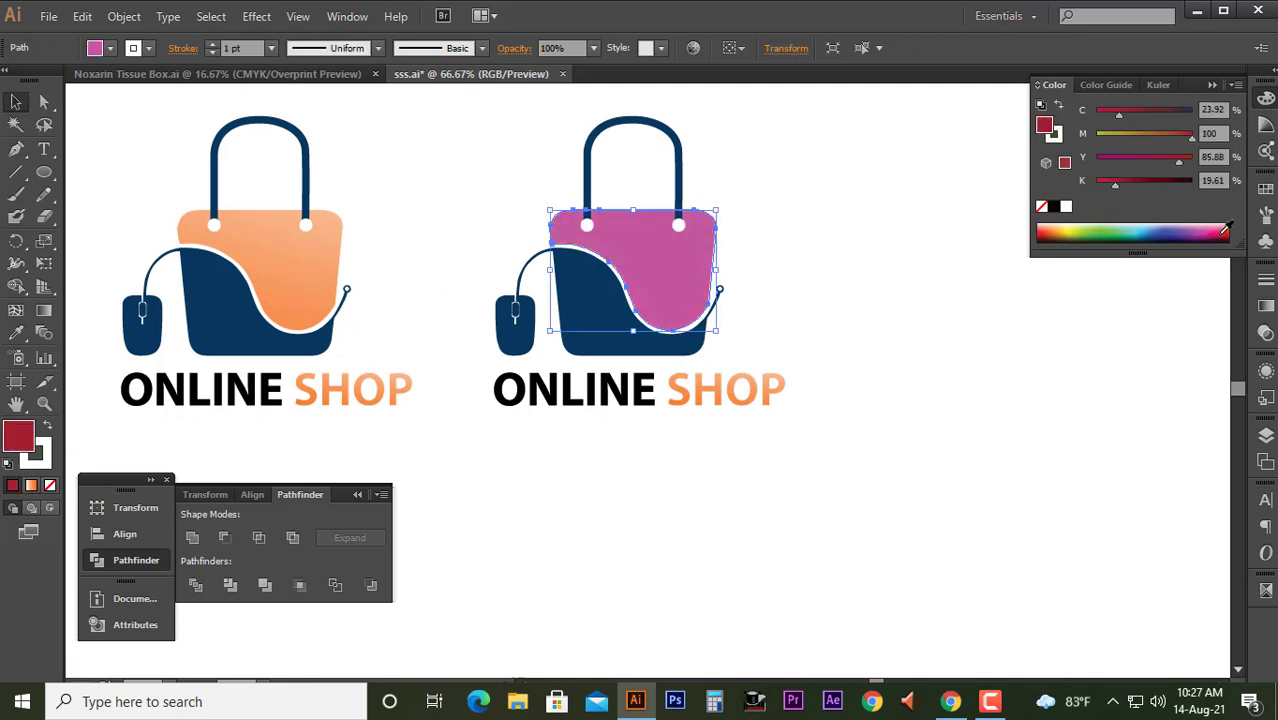
left_click(1223, 232)
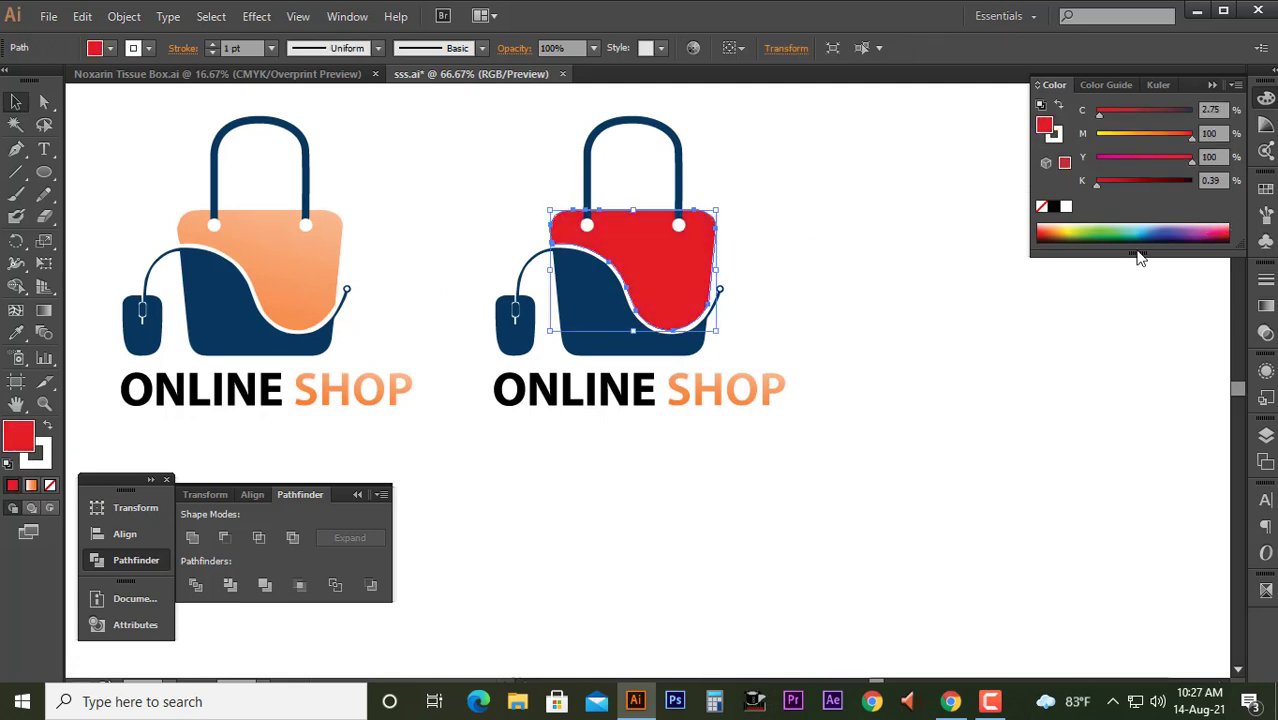
left_click(928, 286)
- Recolour the copy's navy mouse and wave shape brown
left_click(568, 316)
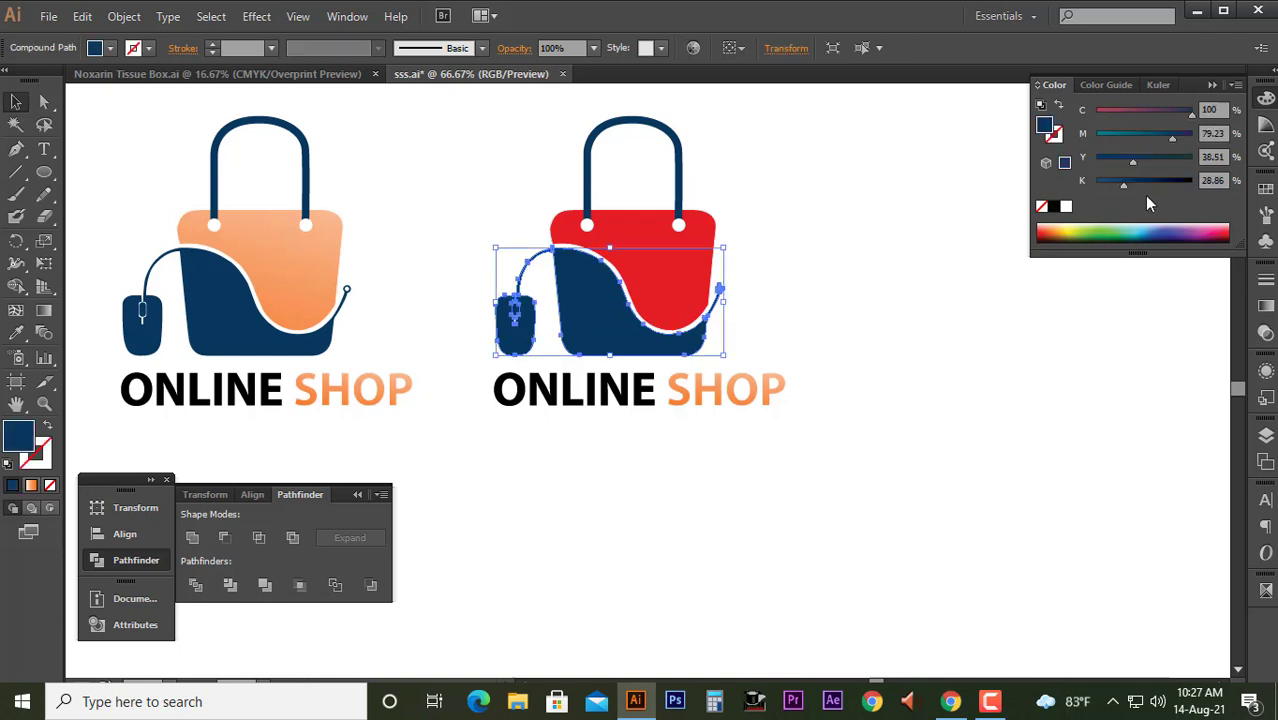
left_click_drag(1096, 226, 1048, 230)
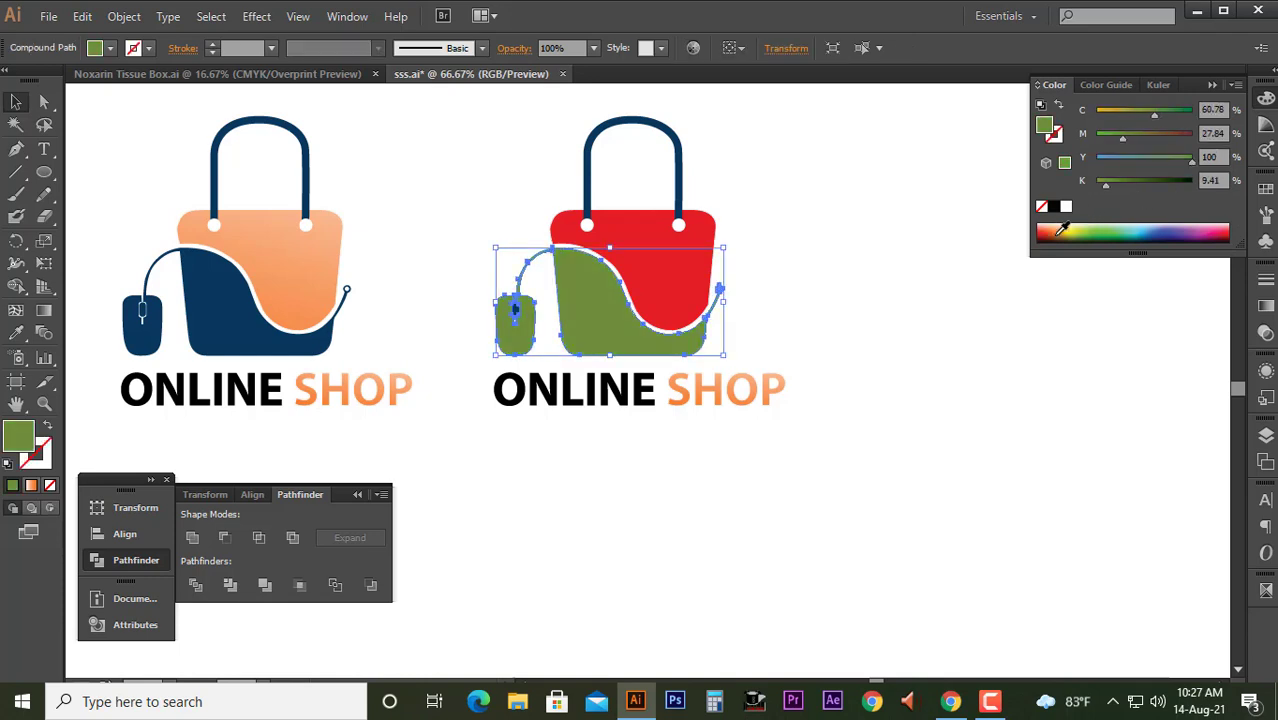
left_click(1062, 230)
left_click(1055, 232)
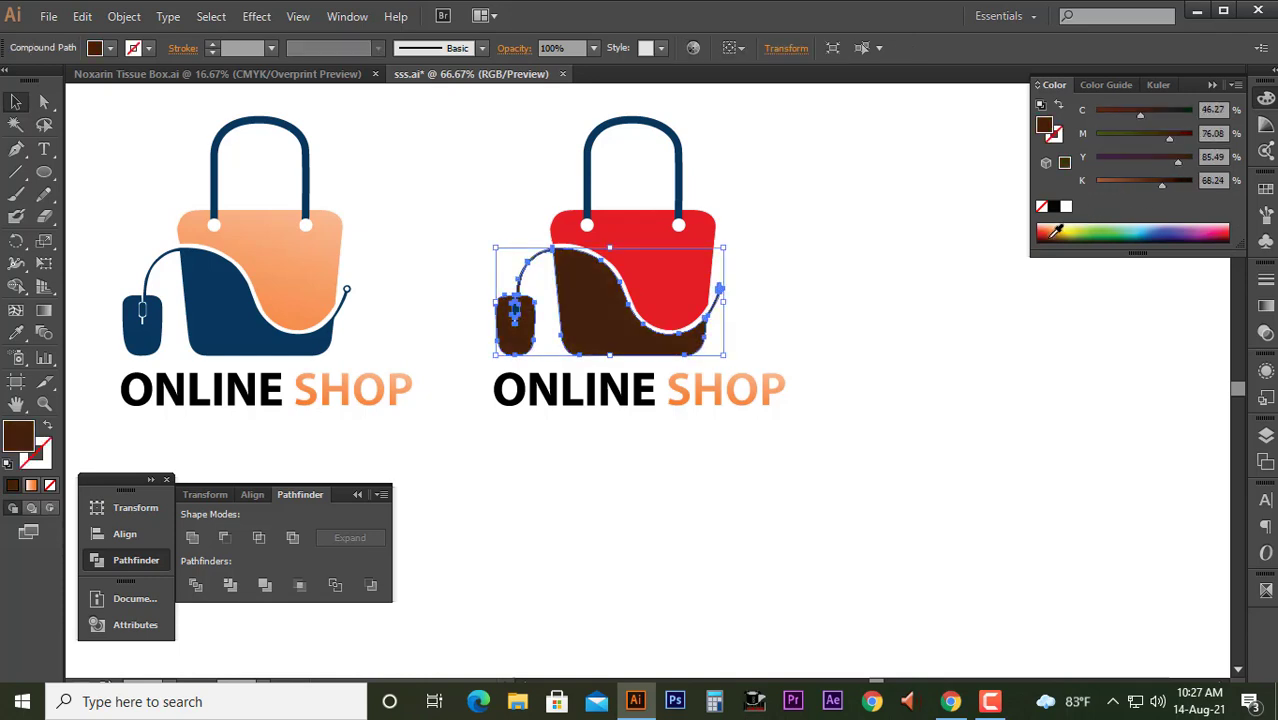
left_click(1052, 229)
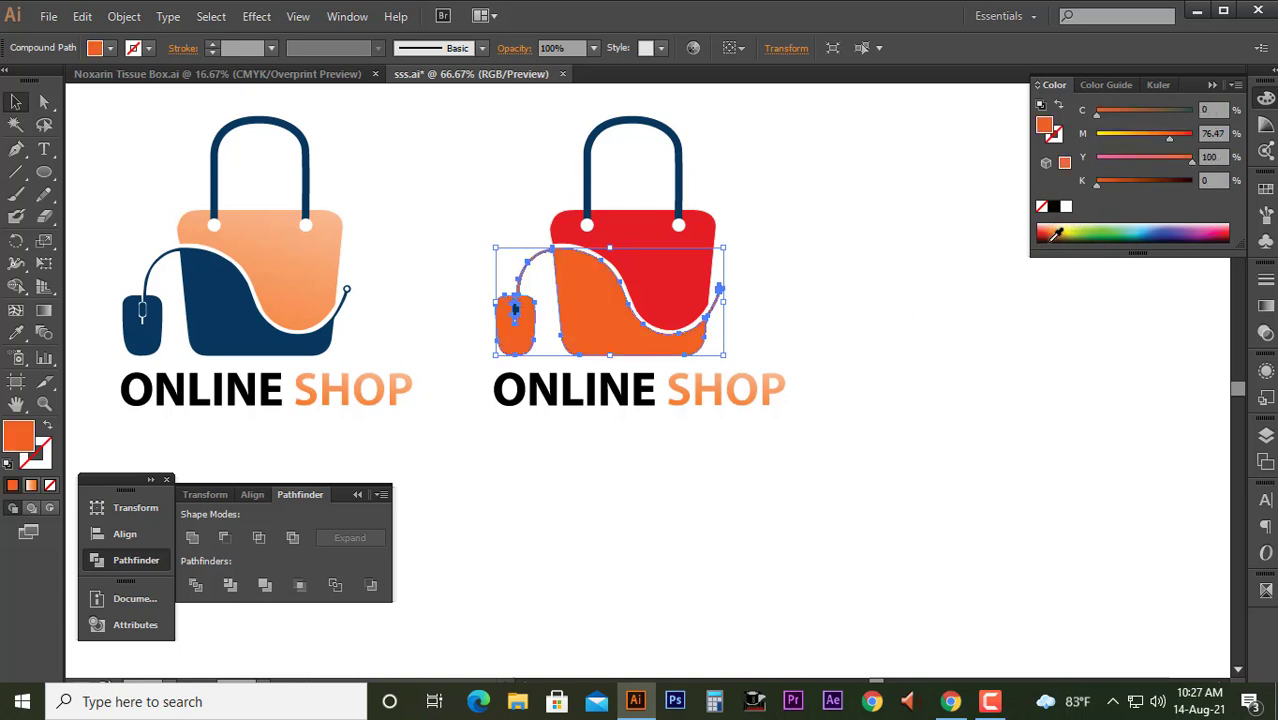
left_click(1055, 235)
- Try eyedropping the brown onto the copy's handle, then undo it
left_click(935, 282)
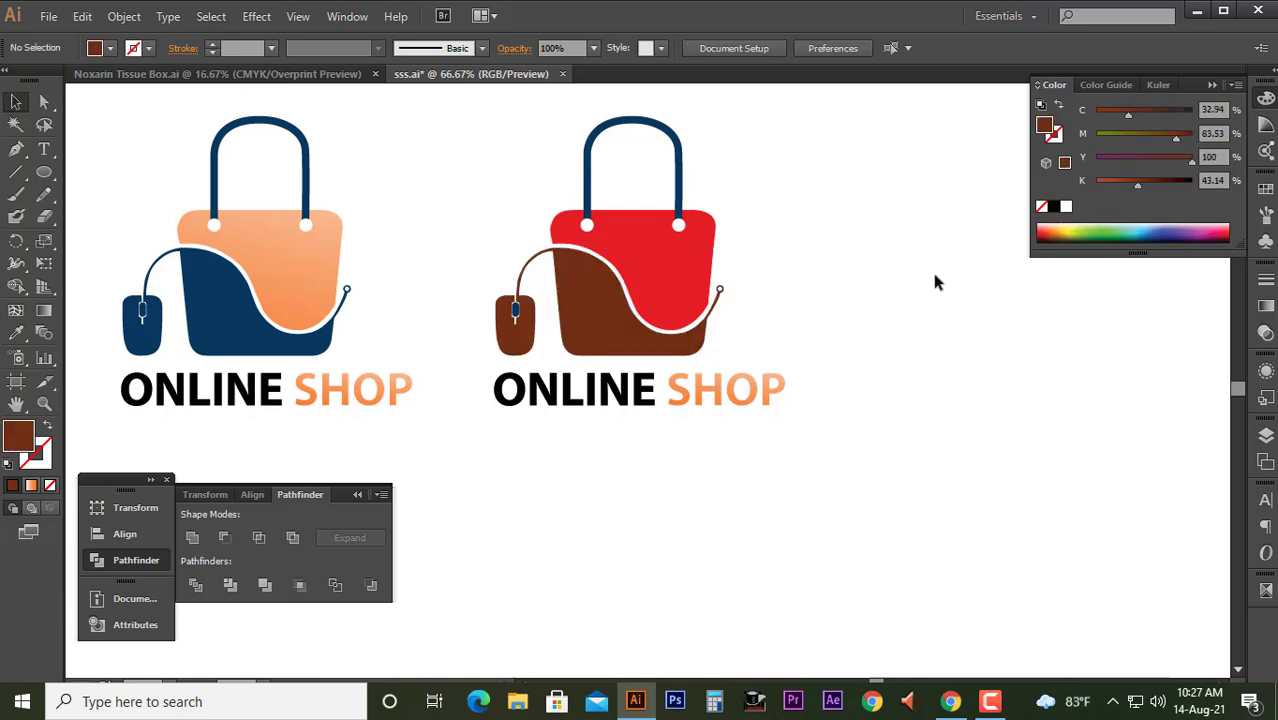
left_click(681, 166)
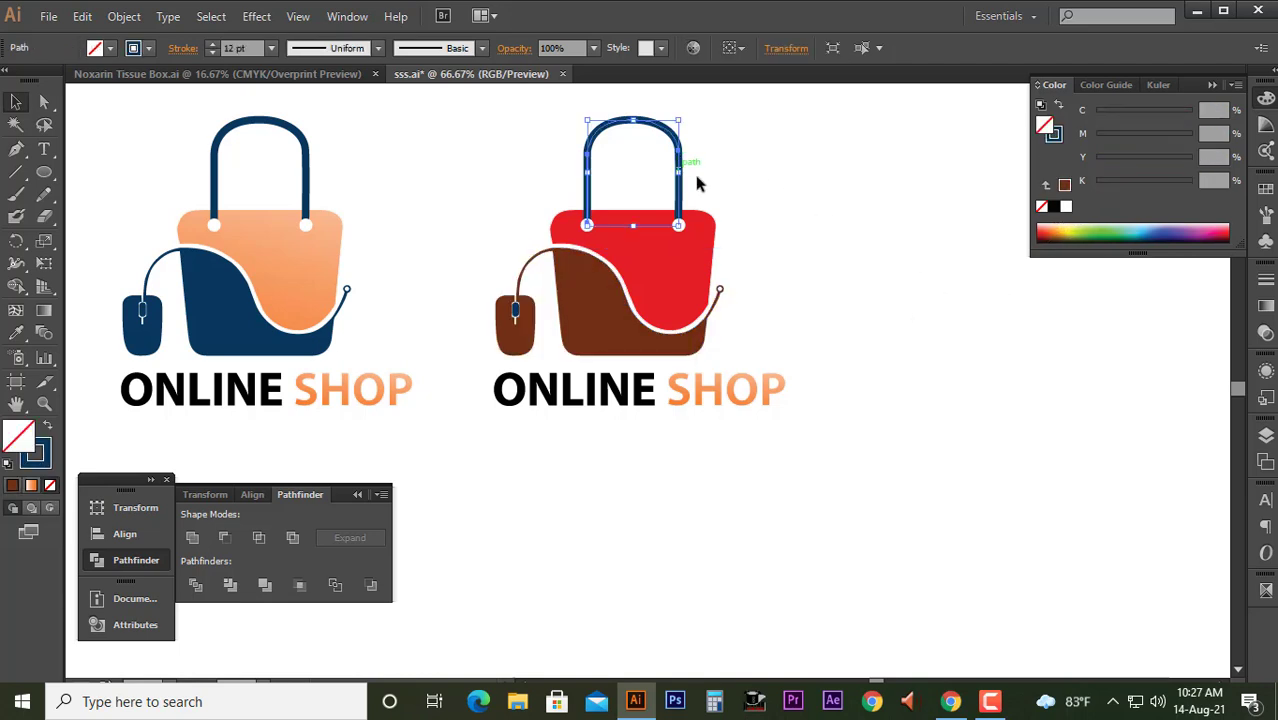
left_click(18, 333)
left_click(560, 275)
key("v")
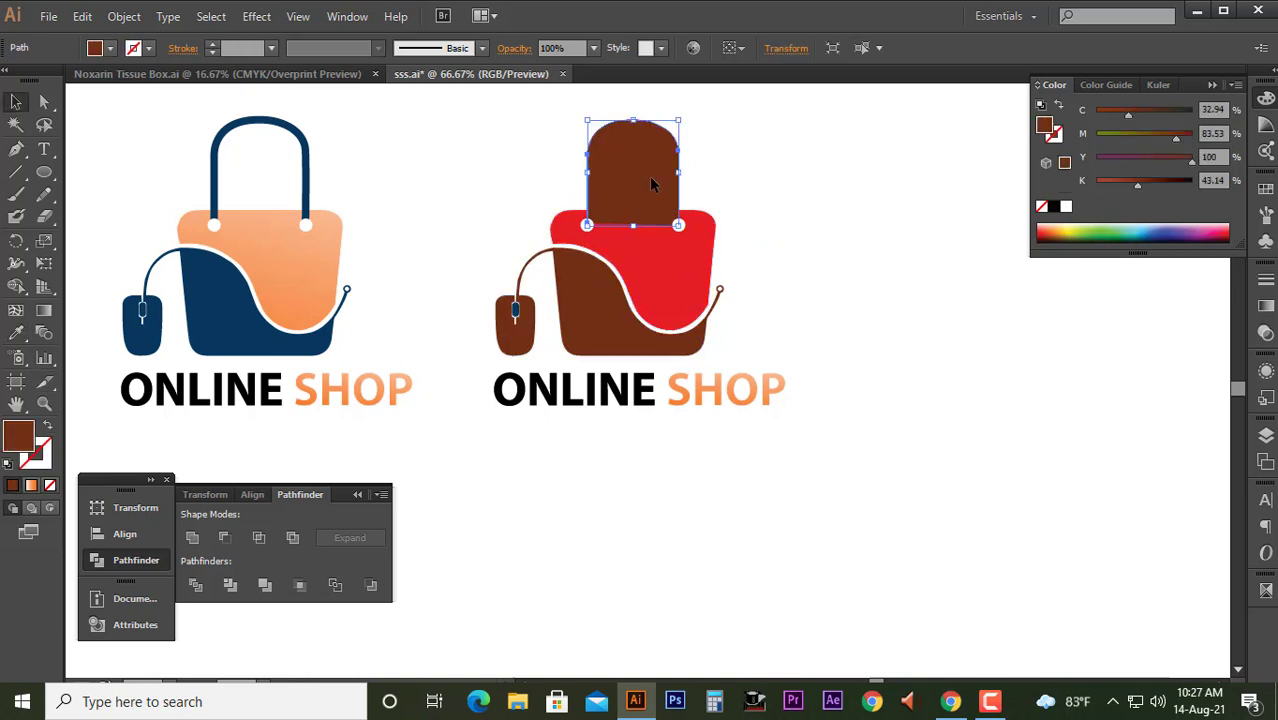
key("ctrl+z")
key("ctrl+z")
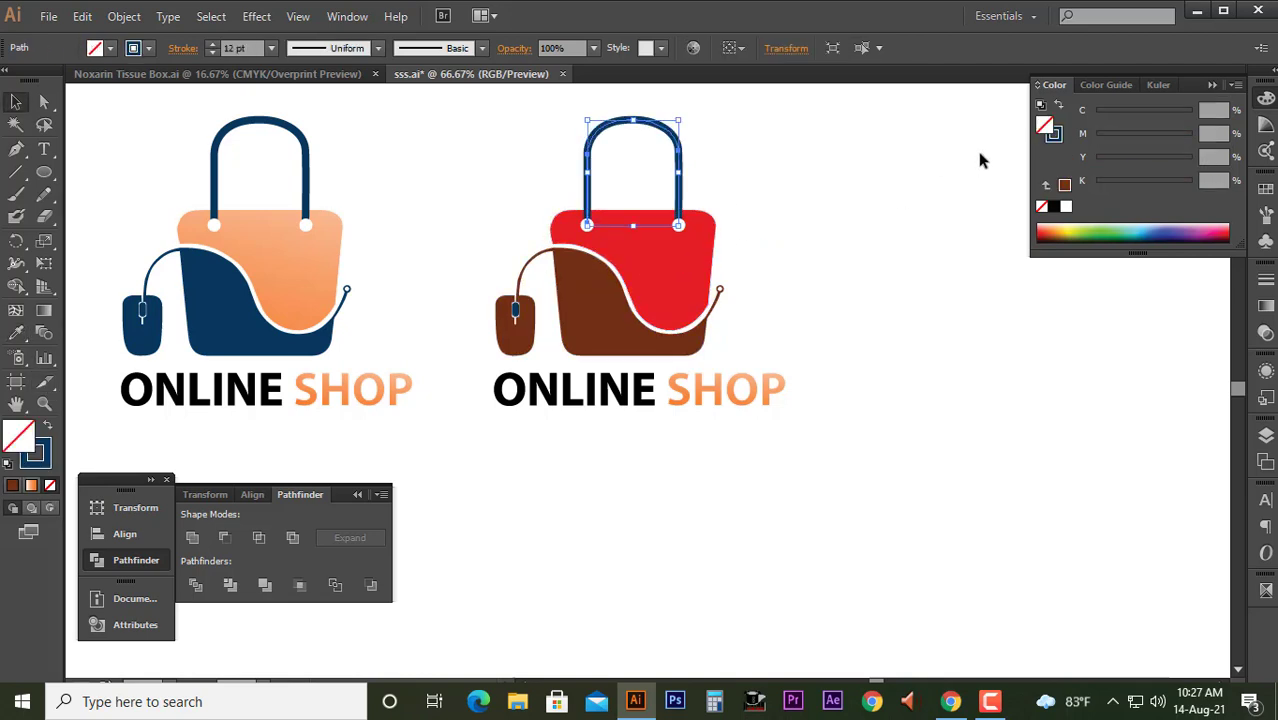
- Set the copy's handle stroke to dark maroon with the colour sliders
left_click(1055, 137)
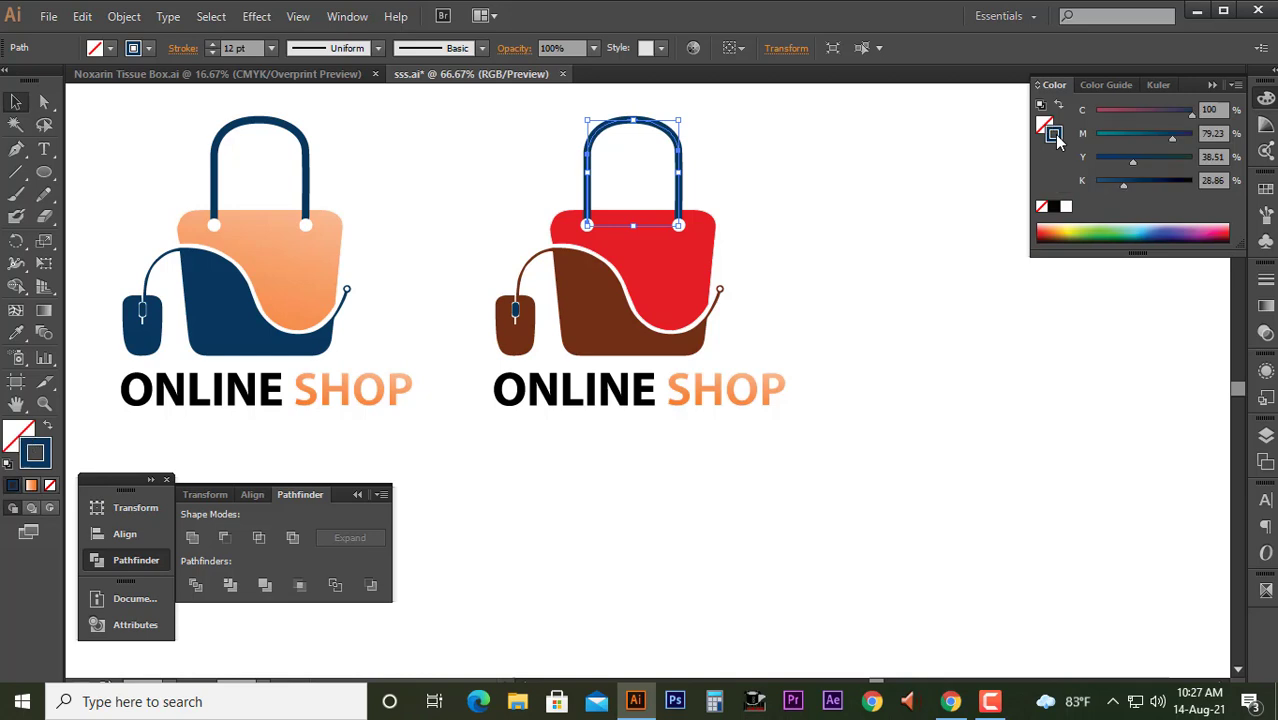
left_click(1066, 207)
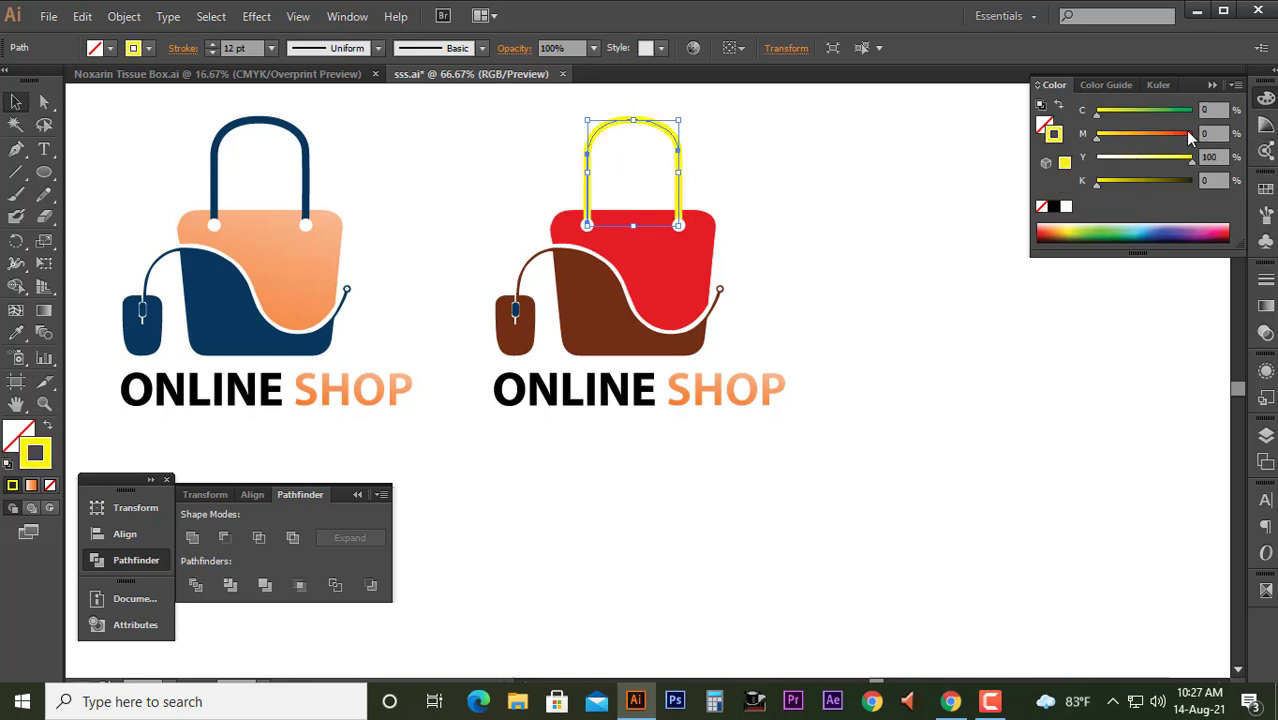
left_click(1191, 136)
left_click(1145, 110)
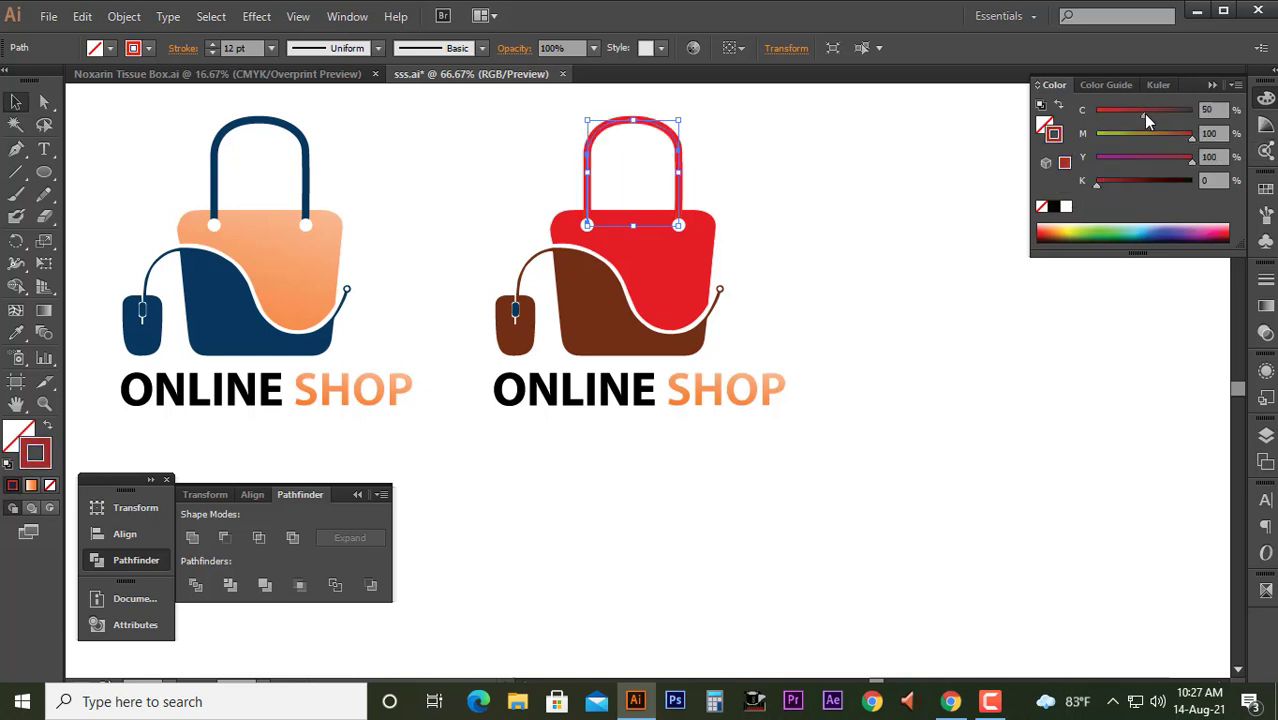
left_click_drag(1146, 114, 1169, 118)
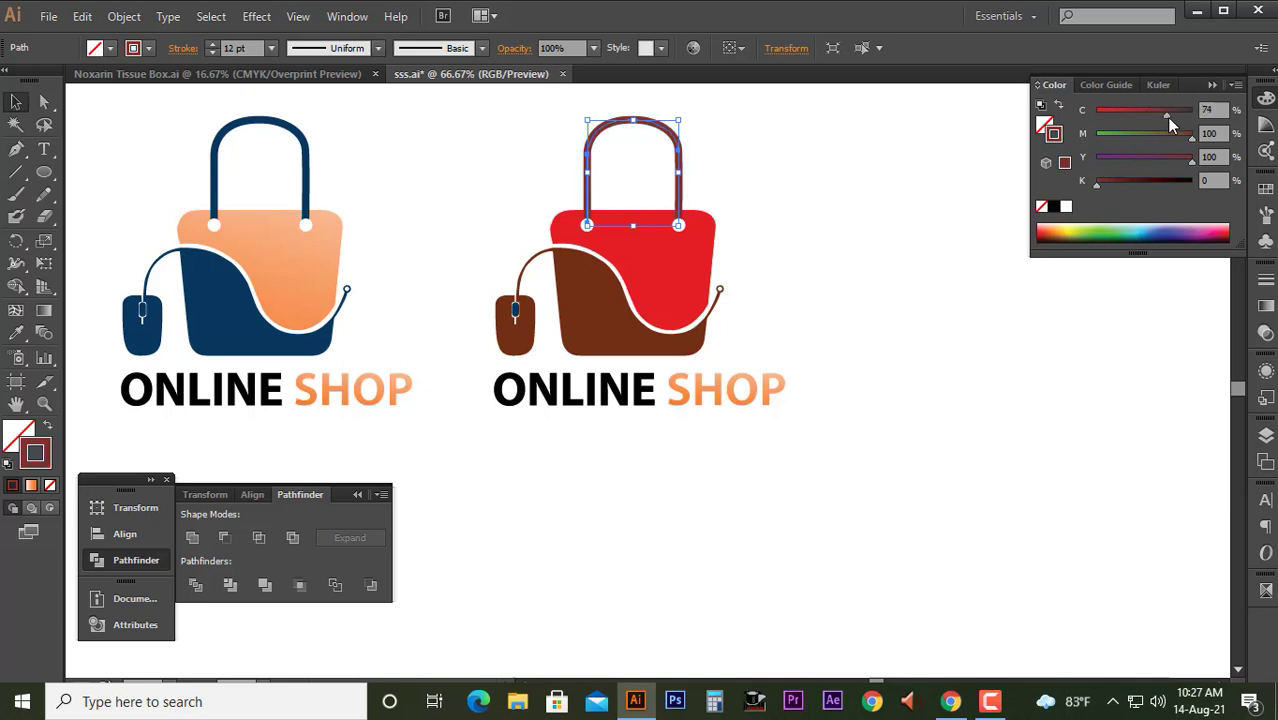
left_click(805, 272)
- Eyedropper the brown fill onto the copy's SHOP letters
key("a")
left_click_drag(880, 454, 627, 400)
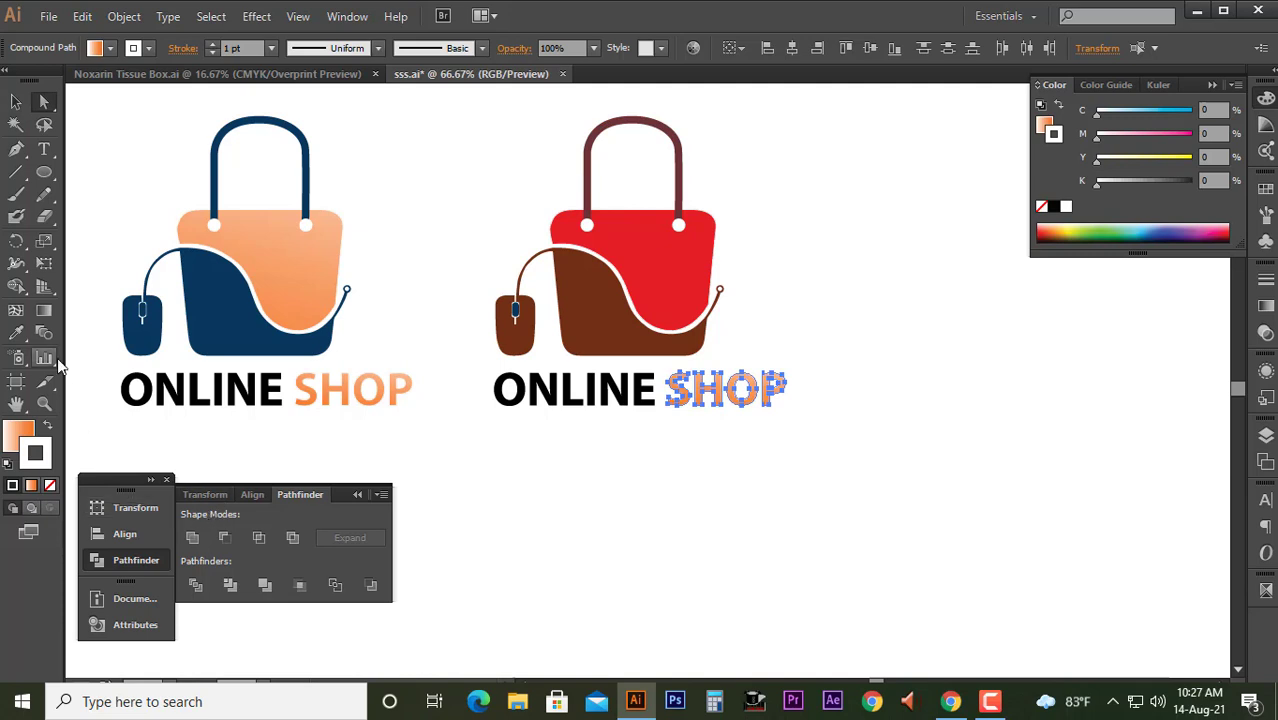
left_click(16, 333)
left_click(644, 349)
key("v")
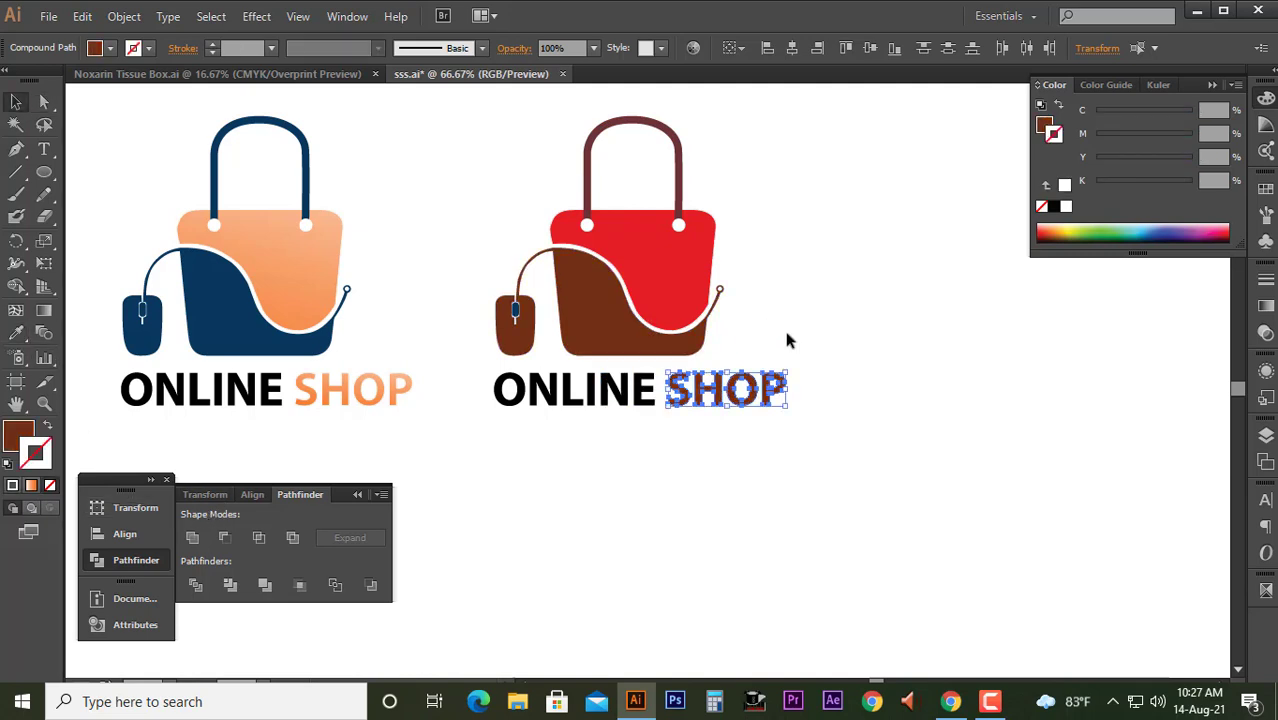
left_click(787, 341)
scroll(787, 341, "down", 2)
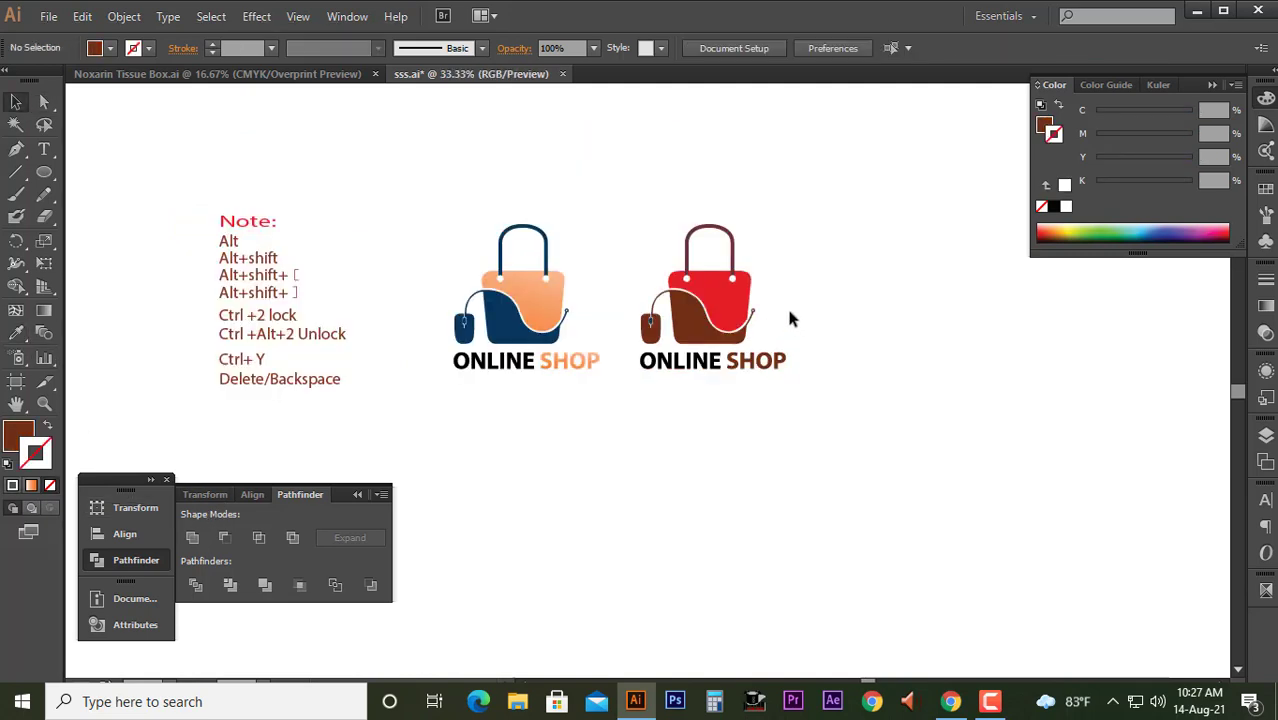